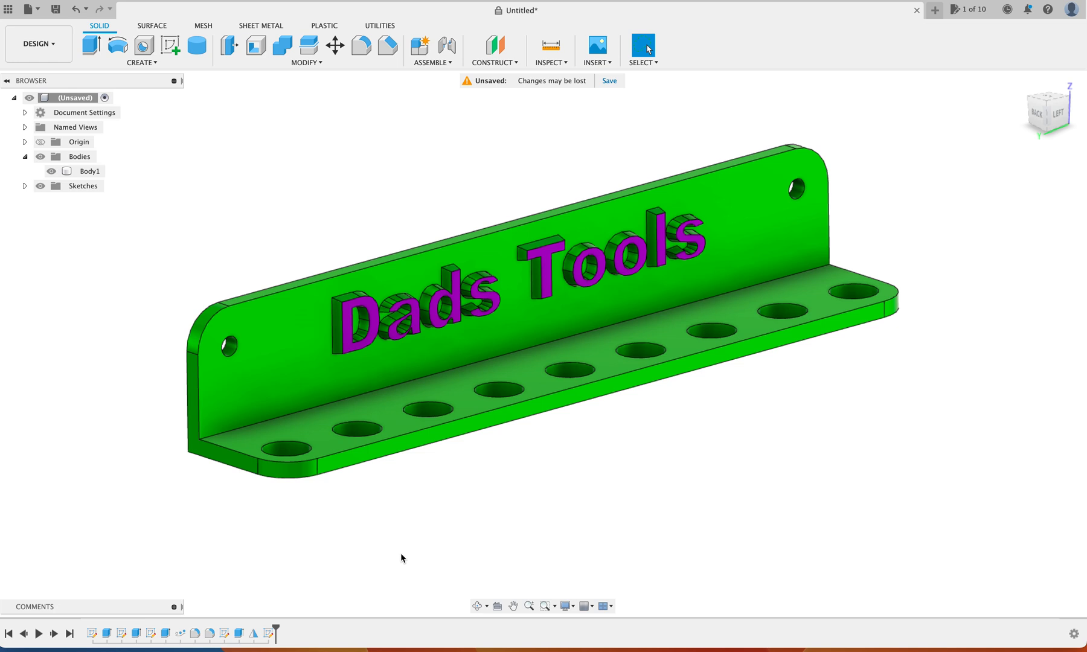
Hide the existing Dads Tools holder body and start a new sketch on the vertical YZ origin plane.
{"action": "left_click", "coordinate": [53, 172]}
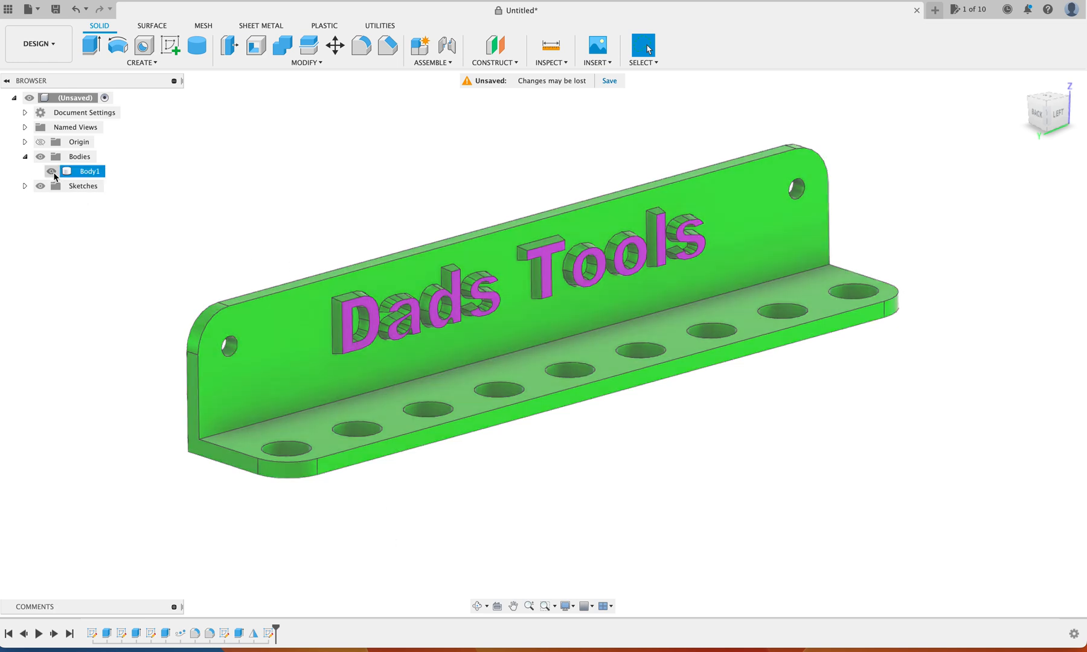
{"action": "left_click", "coordinate": [52, 172]}
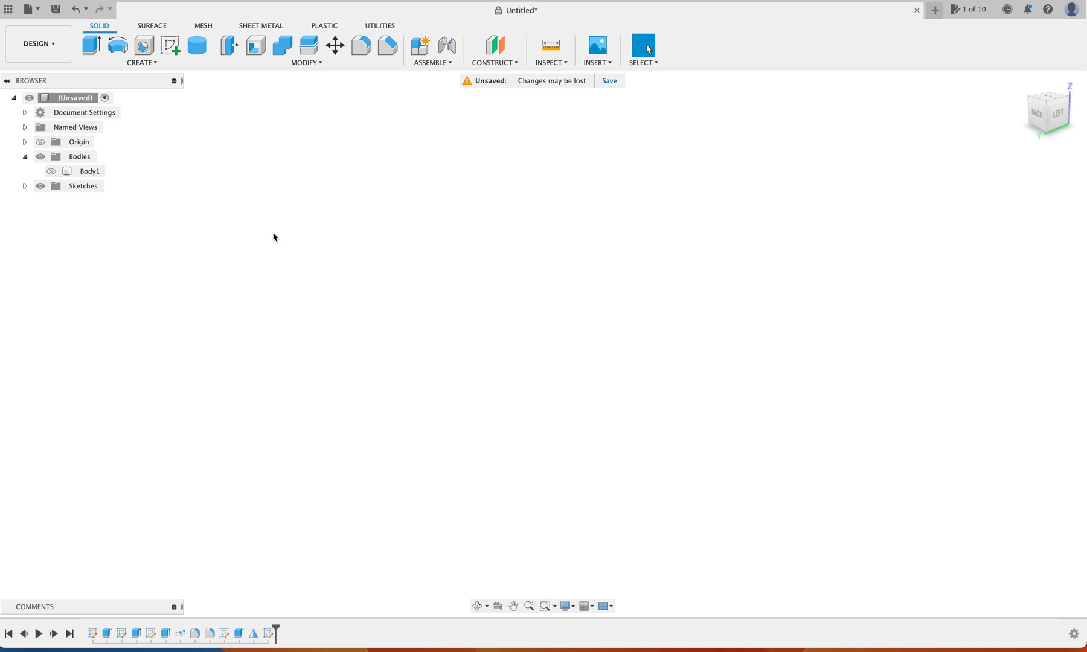
{"action": "left_click", "coordinate": [171, 47]}
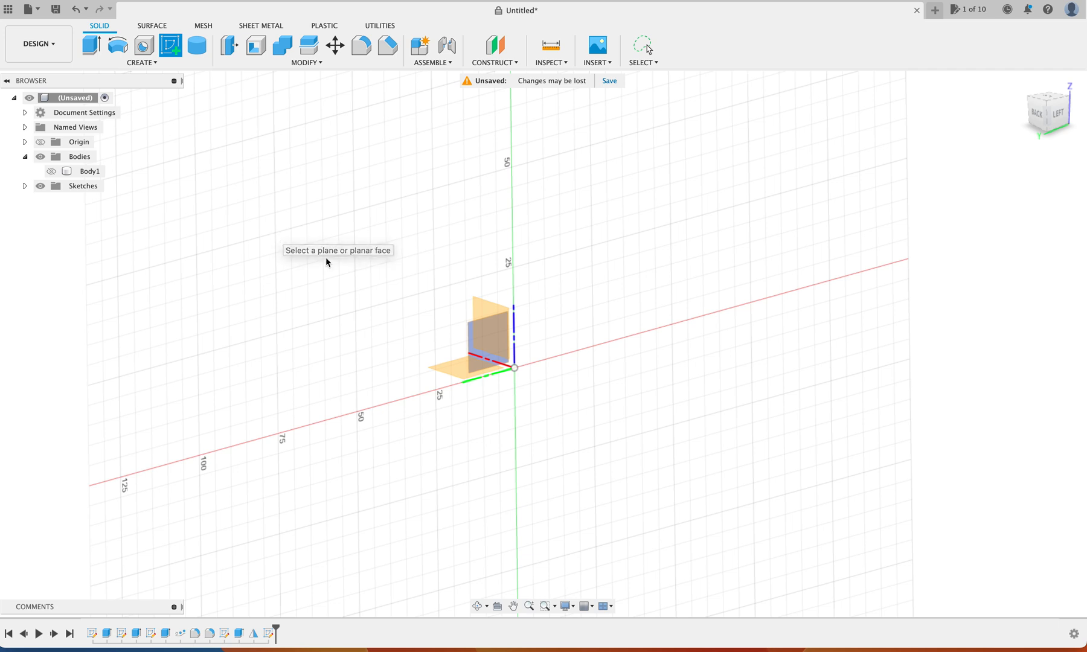
{"action": "left_click", "coordinate": [491, 349]}
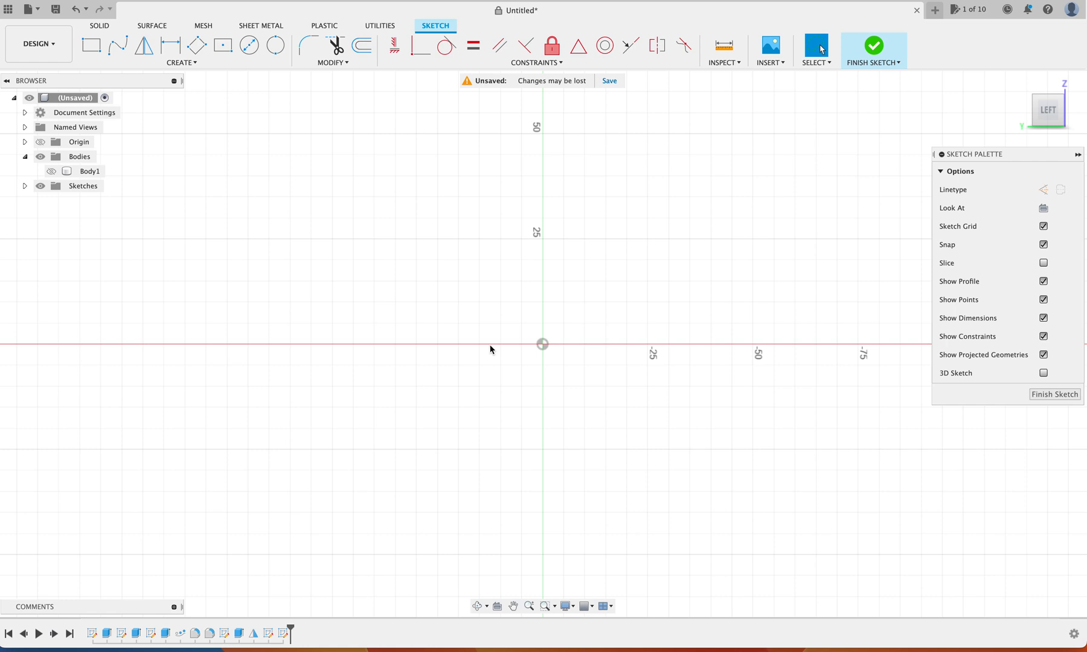
Sketch an upright rectangle from the origin, 4 mm wide and 35 mm high, for the holder's back wall.
{"action": "left_click", "coordinate": [92, 46]}
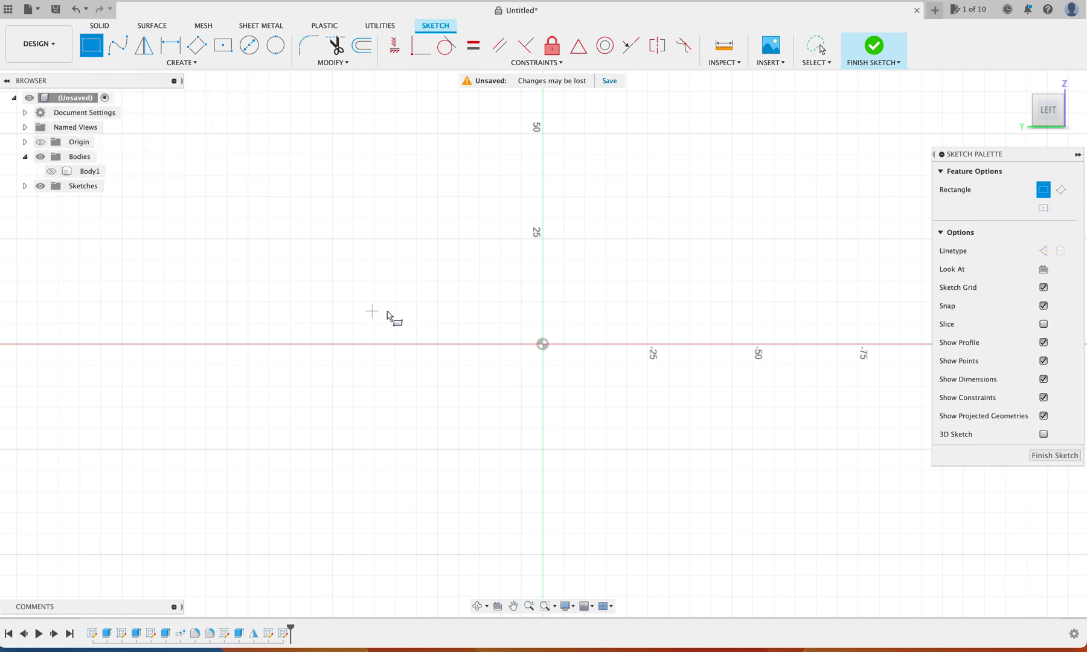
{"action": "left_click", "coordinate": [542, 344]}
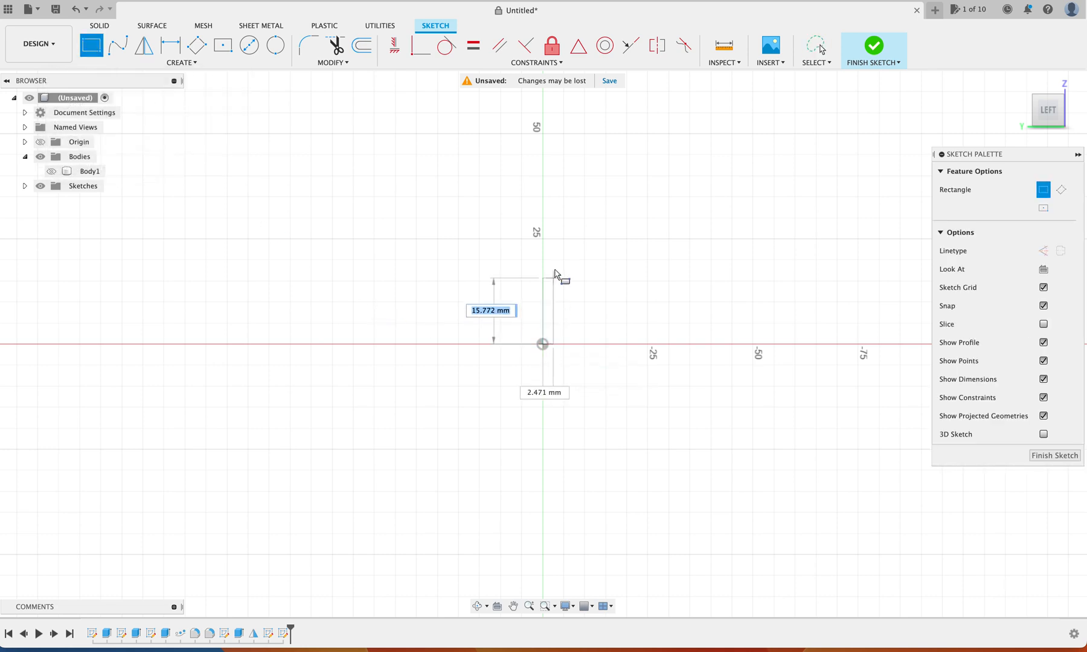
{"action": "key", "text": "Tab"}
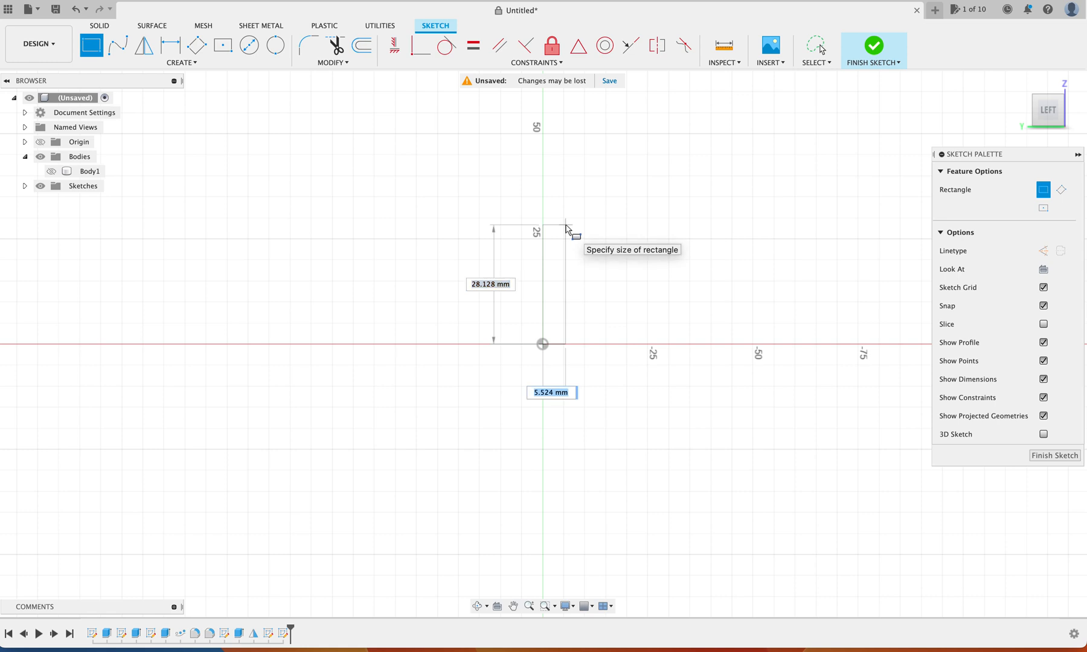
{"action": "type", "text": "35"}
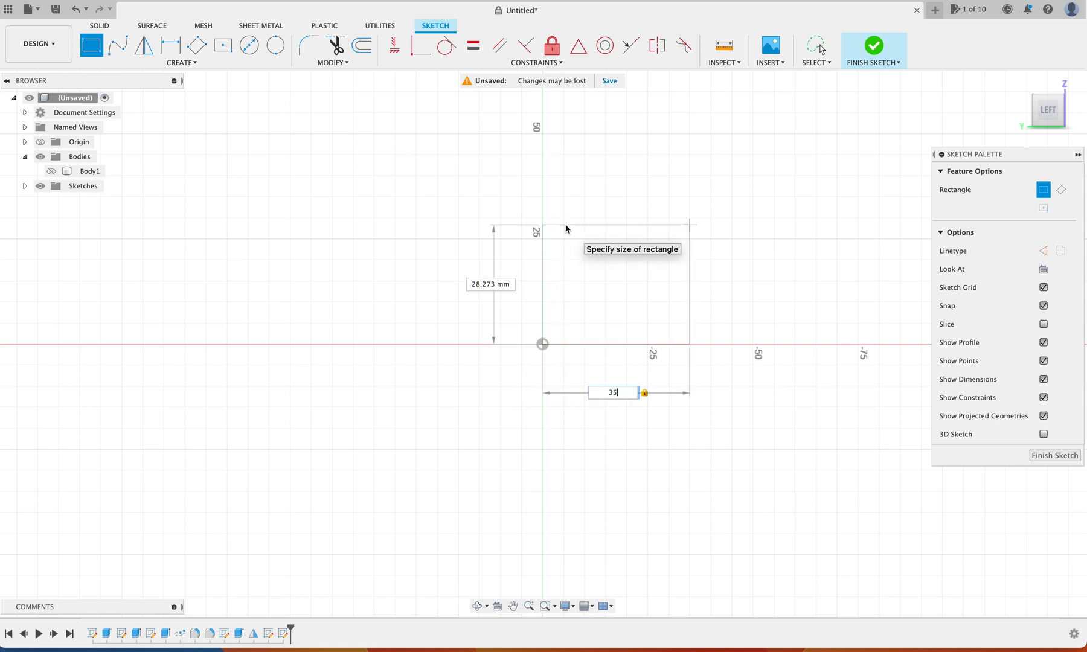
{"action": "key", "text": "BackSpace"}
{"action": "key", "text": "BackSpace"}
{"action": "type", "text": "4"}
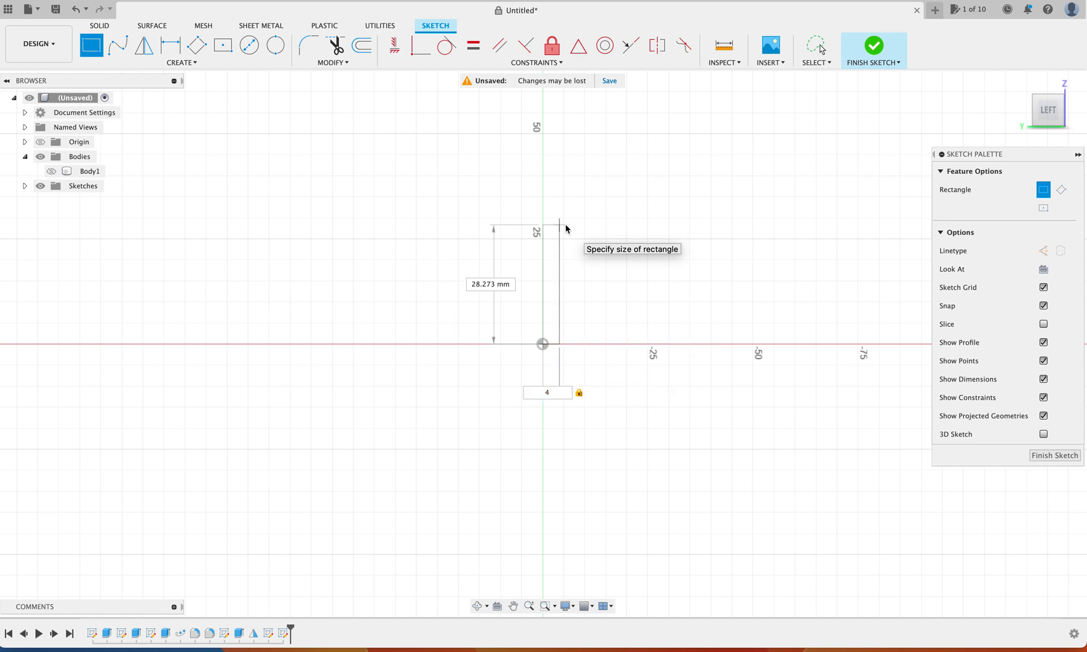
{"action": "key", "text": "Tab"}
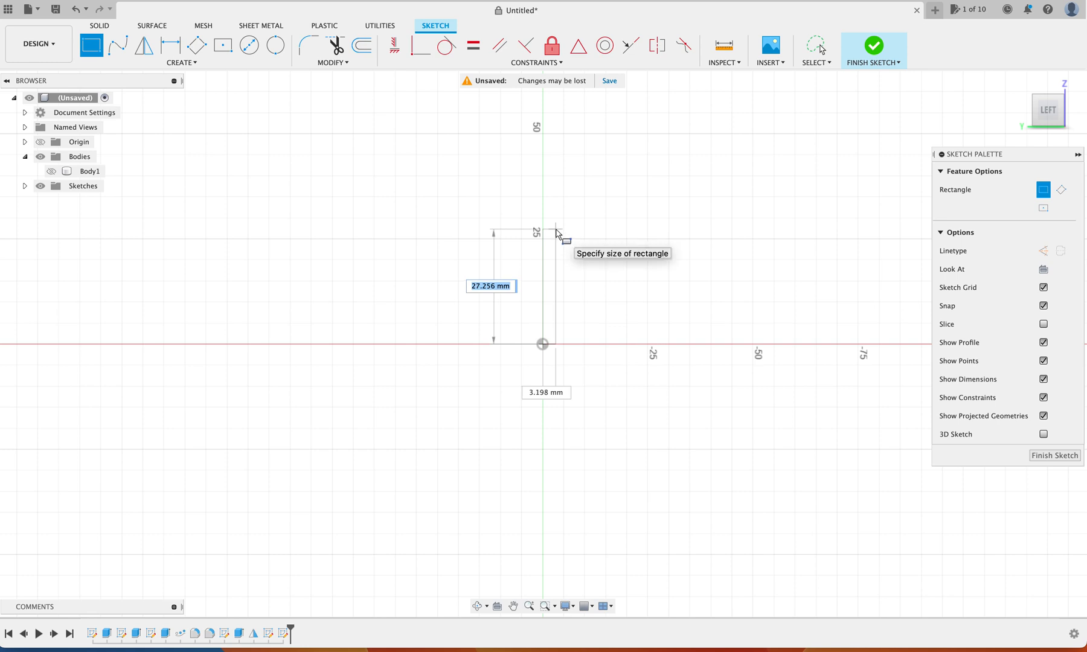
{"action": "type", "text": "35"}
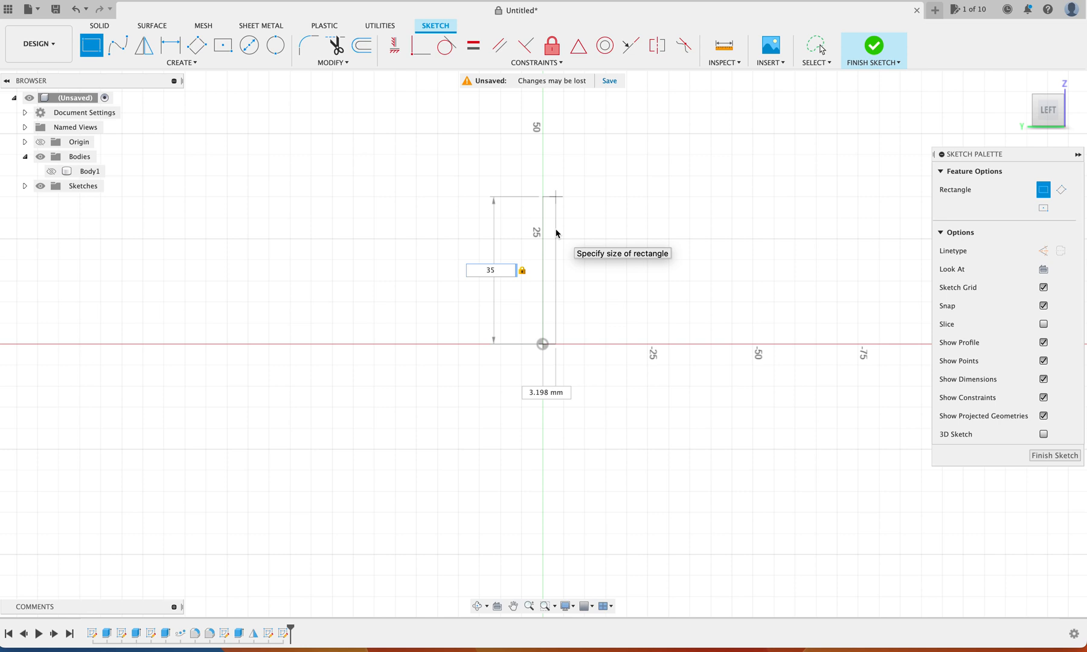
{"action": "key", "text": "Tab"}
{"action": "type", "text": "4"}
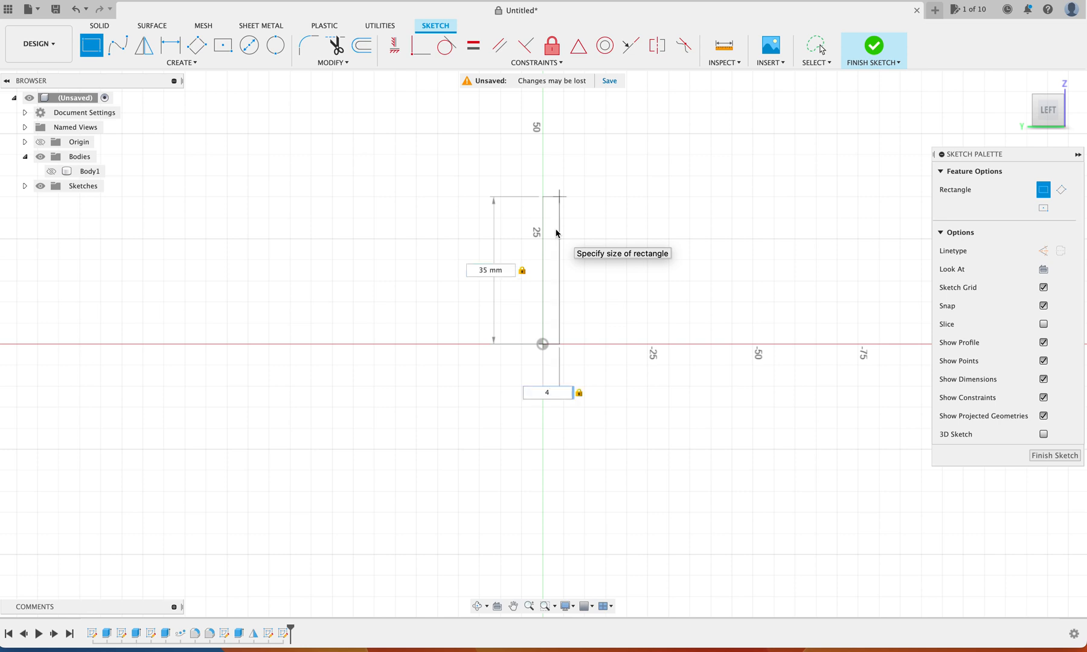
{"action": "key", "text": "Return"}
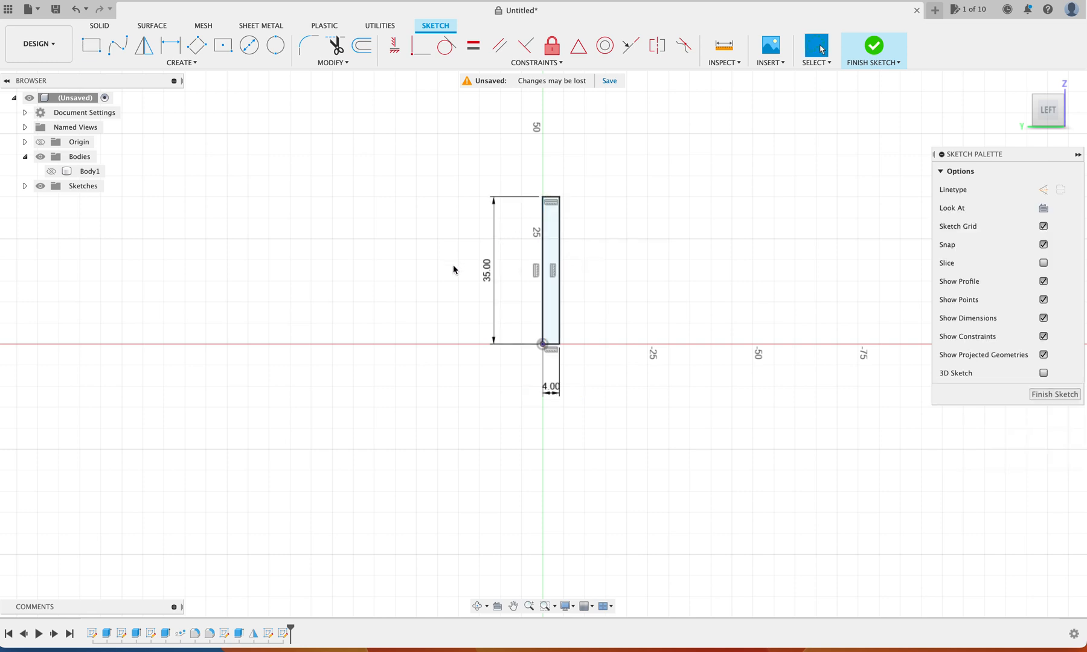
Sketch a horizontal rectangle 35 mm long and 4 mm high from the upright's lower outer corner, completing an L-shaped profile.
{"action": "left_click", "coordinate": [90, 44]}
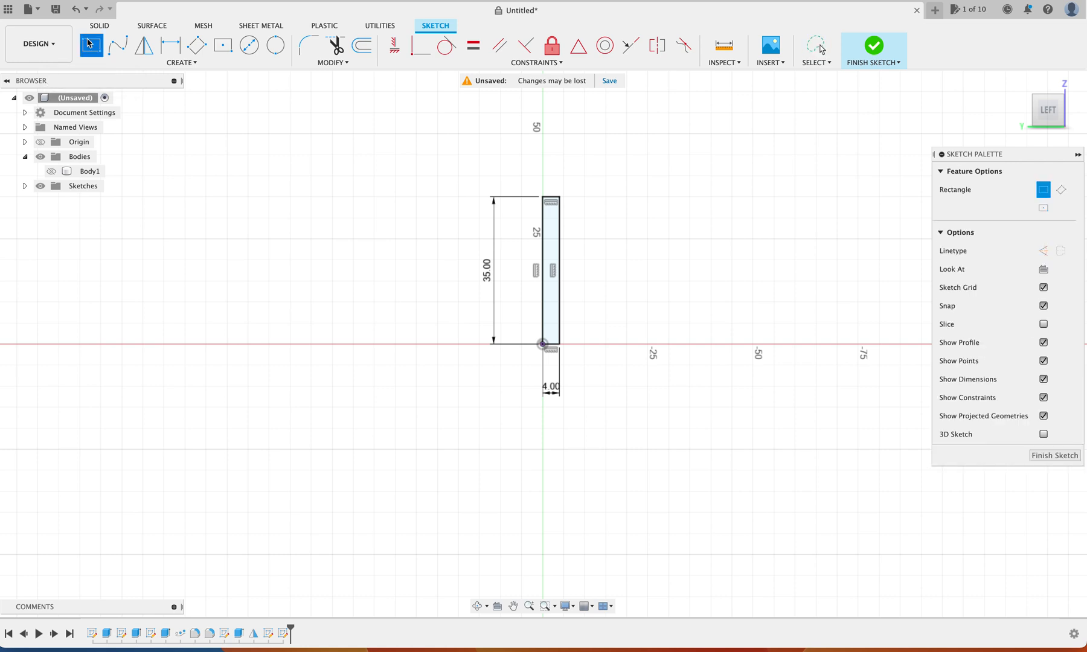
{"action": "left_click", "coordinate": [559, 344]}
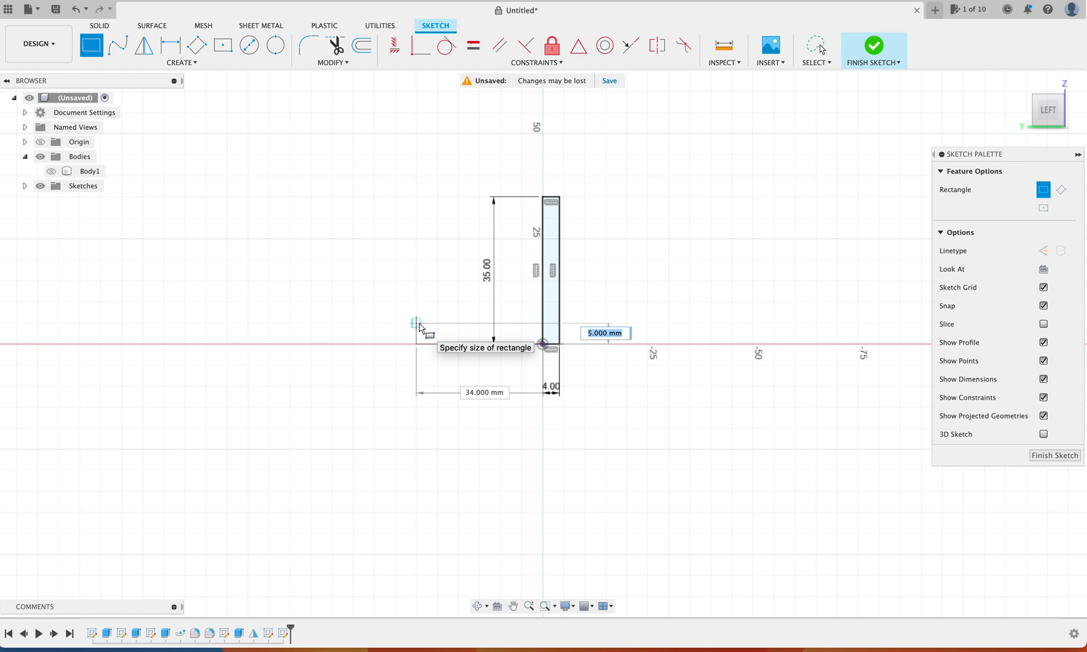
{"action": "type", "text": "5"}
{"action": "key", "text": "BackSpace"}
{"action": "type", "text": "4"}
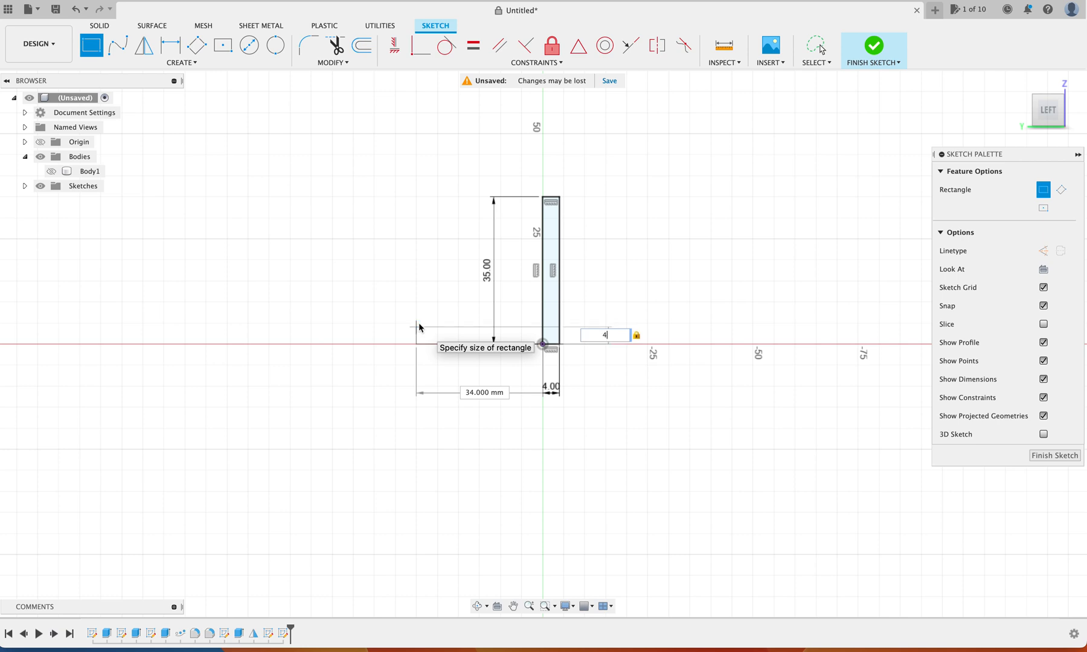
{"action": "key", "text": "Tab"}
{"action": "type", "text": "35"}
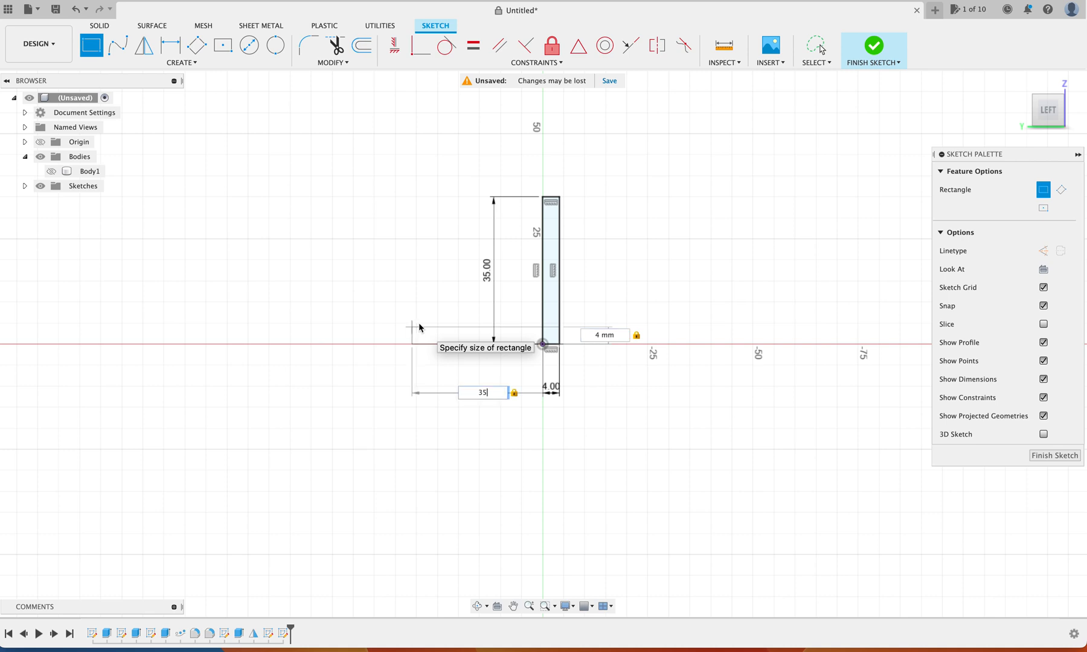
{"action": "key", "text": "Return"}
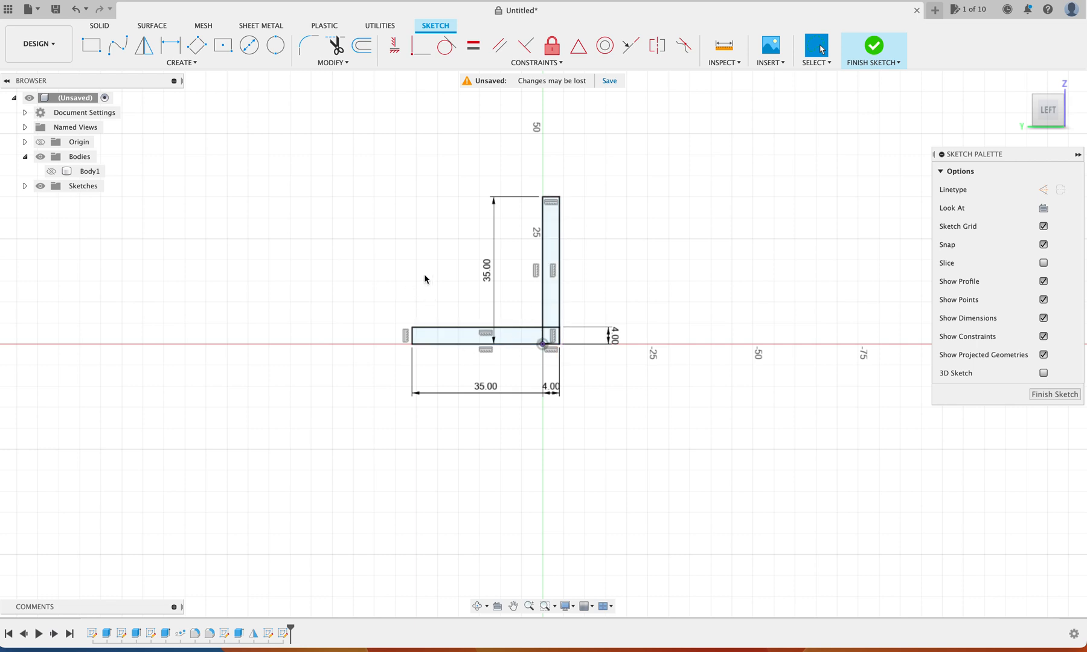
{"action": "scroll", "coordinate": [424, 277], "scroll_direction": "right", "scroll_amount": 5, "text": "shift"}
{"action": "scroll", "coordinate": [424, 277], "scroll_direction": "left", "scroll_amount": 5, "text": "shift"}
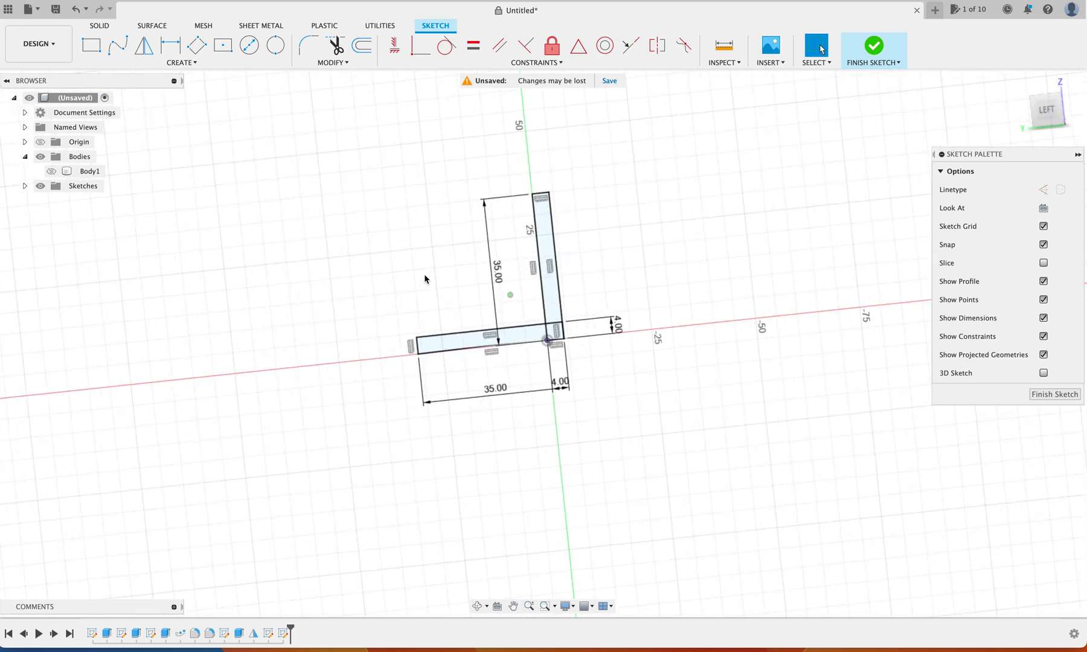
{"action": "scroll", "coordinate": [424, 276], "scroll_direction": "right", "scroll_amount": 4, "text": "shift"}
{"action": "scroll", "coordinate": [424, 276], "scroll_direction": "left", "scroll_amount": 5, "text": "shift"}
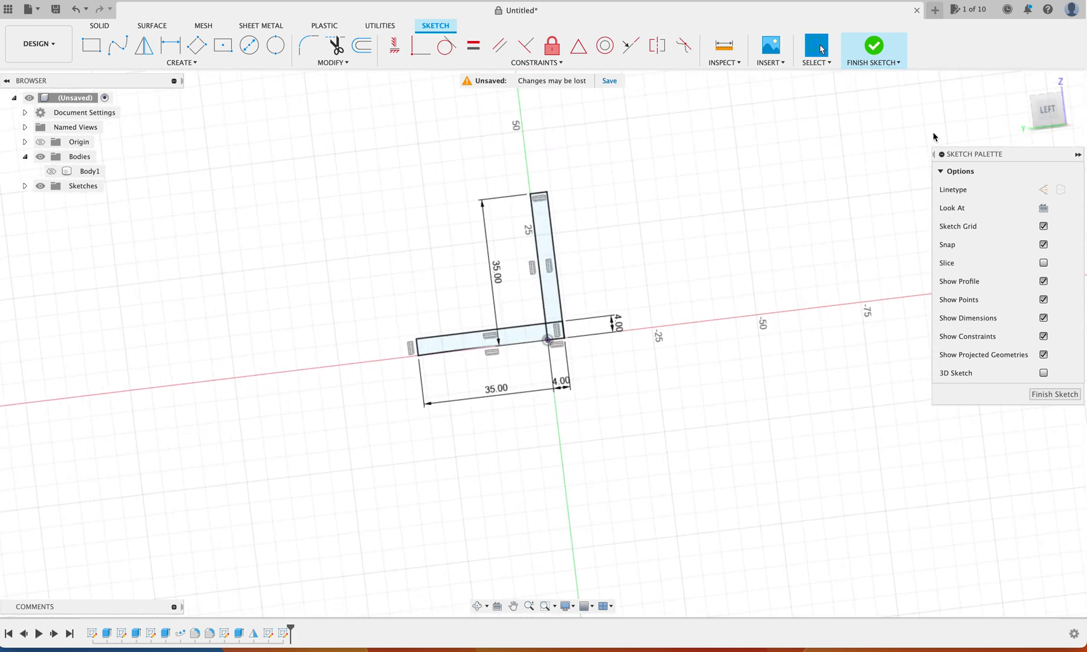
{"action": "left_click", "coordinate": [1049, 110]}
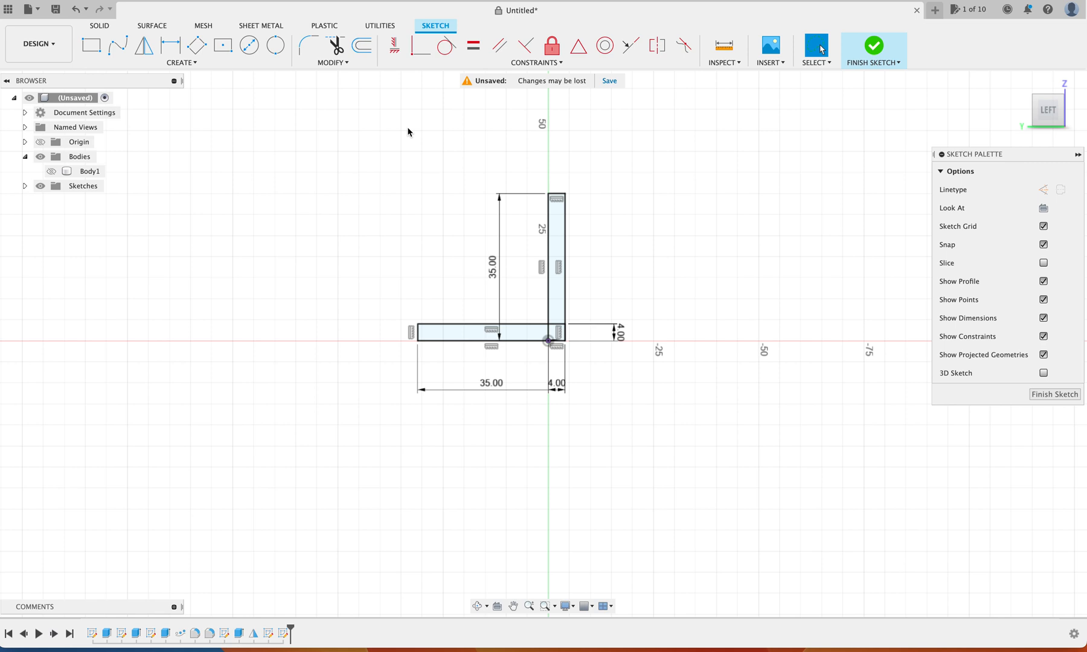
Extrude all three profiles of the L-shape symmetrically, 100 mm to each side, as a new body.
{"action": "key", "text": "e"}
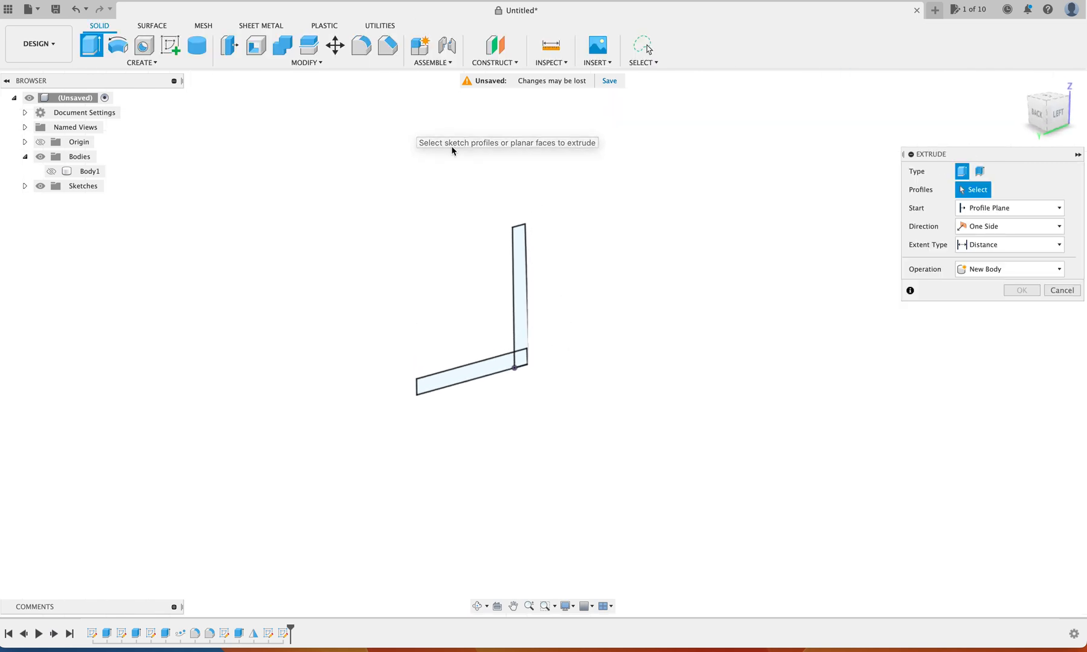
{"action": "left_click", "coordinate": [516, 312]}
{"action": "left_click", "coordinate": [518, 360]}
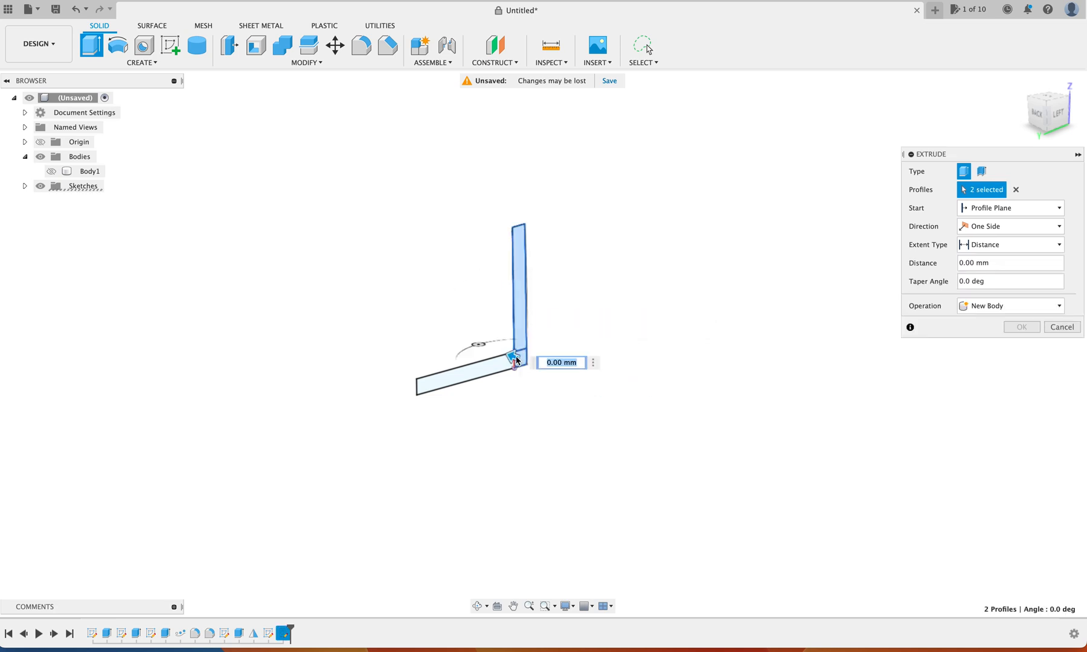
{"action": "left_click", "coordinate": [502, 363]}
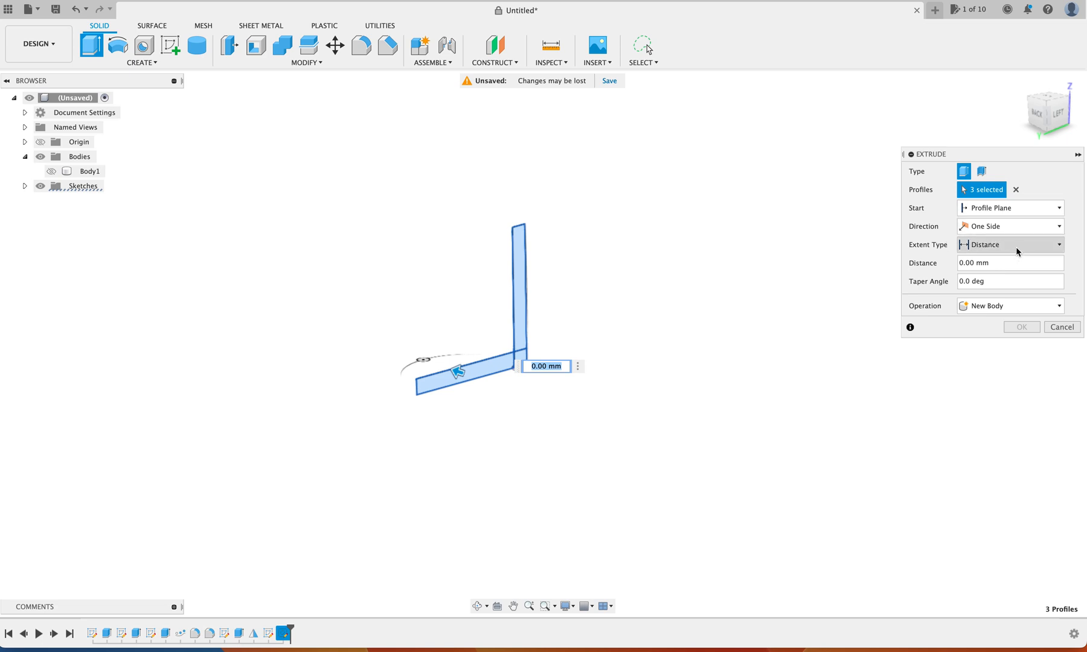
{"action": "left_click", "coordinate": [1043, 227]}
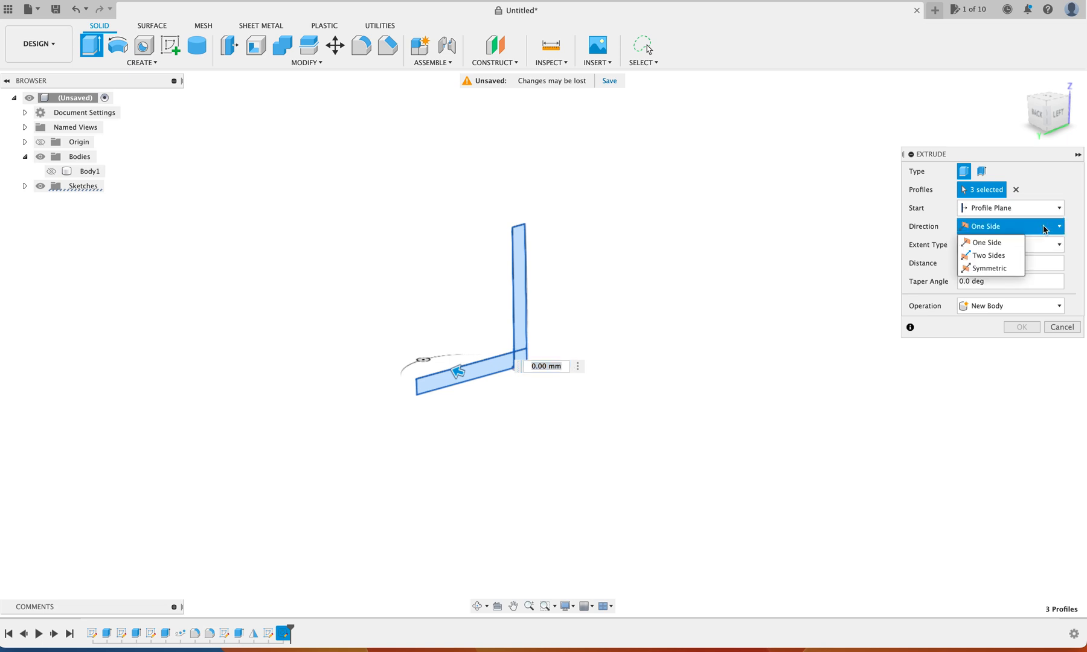
{"action": "left_click", "coordinate": [985, 268]}
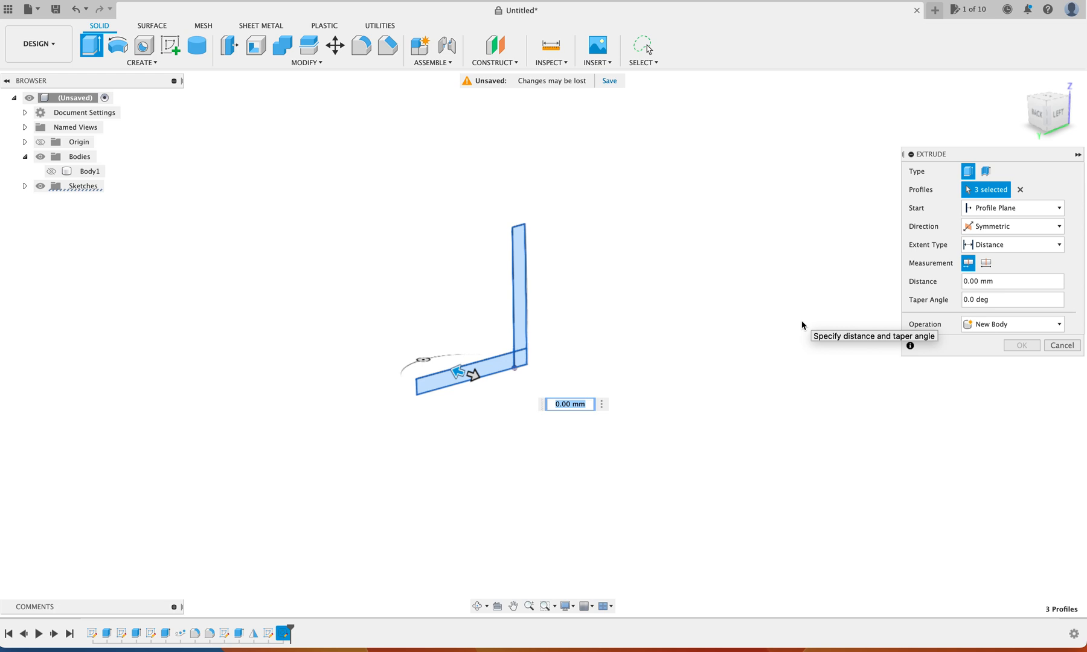
{"action": "type", "text": "100"}
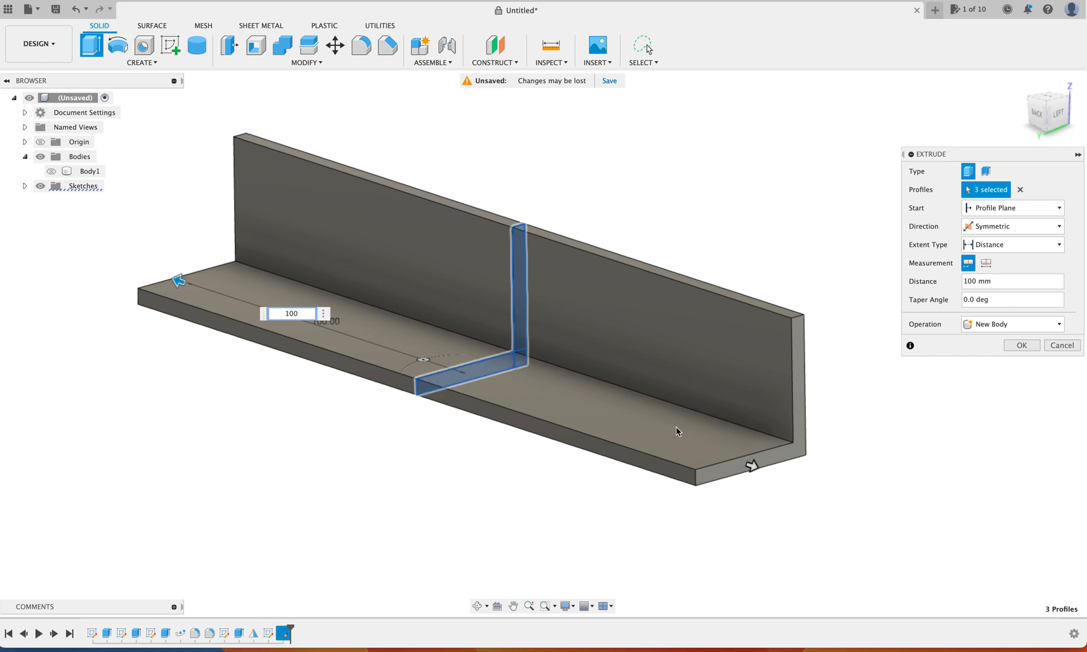
{"action": "left_click", "coordinate": [1023, 341]}
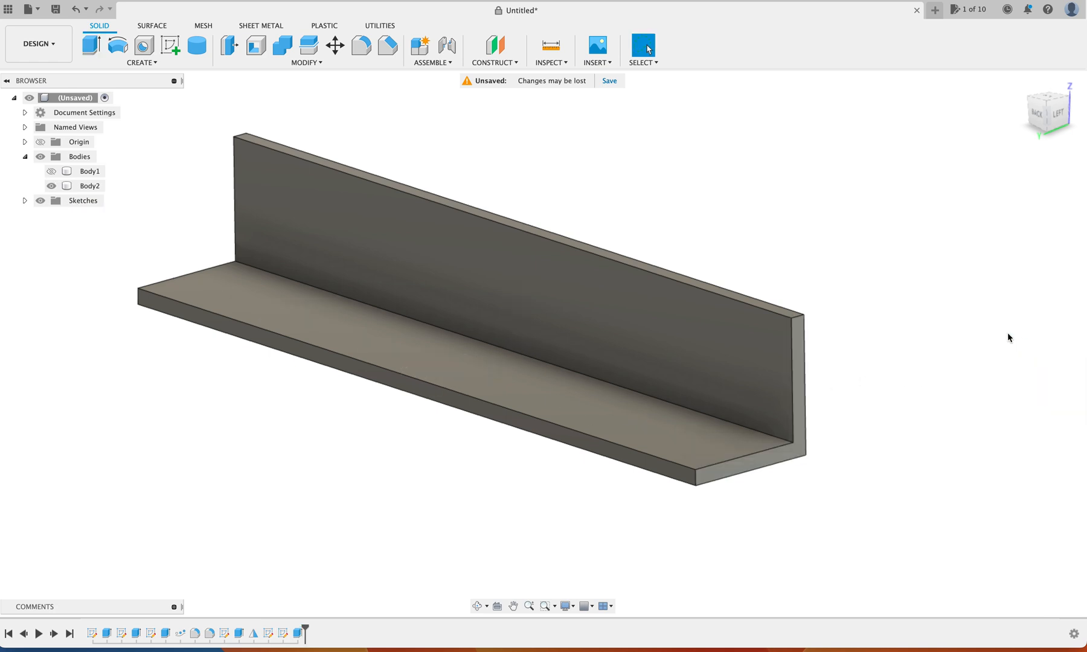
Examine the extruded L-shaped body from the other side and from directly above.
{"action": "scroll", "coordinate": [806, 204], "scroll_direction": "left", "scroll_amount": 10, "text": "shift"}
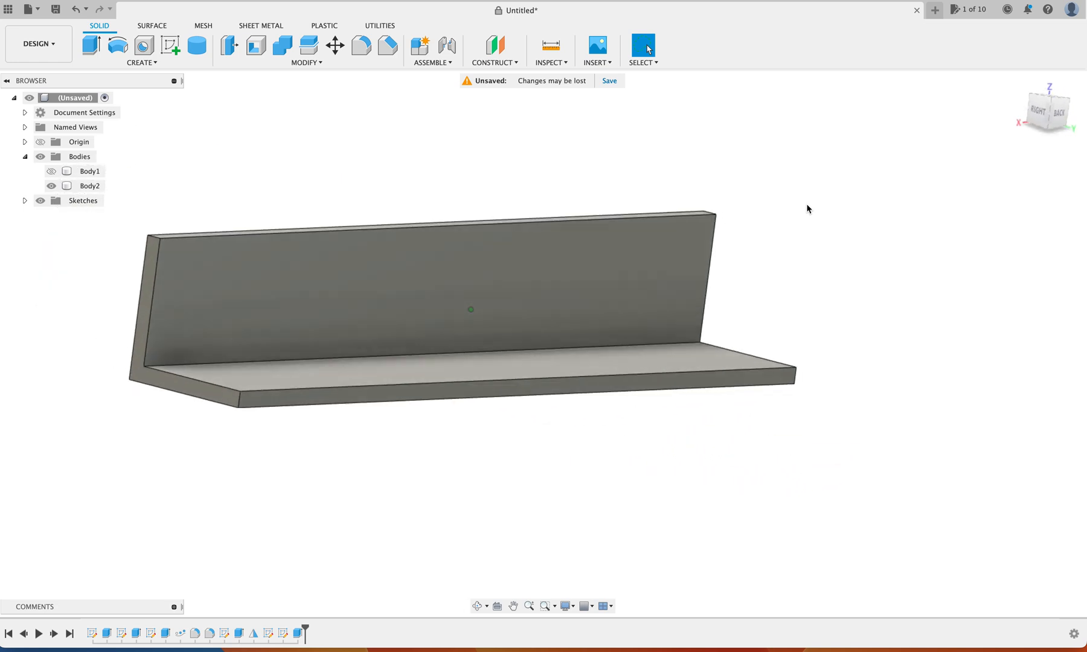
{"action": "scroll", "coordinate": [806, 204], "scroll_direction": "left", "scroll_amount": 10, "text": "shift"}
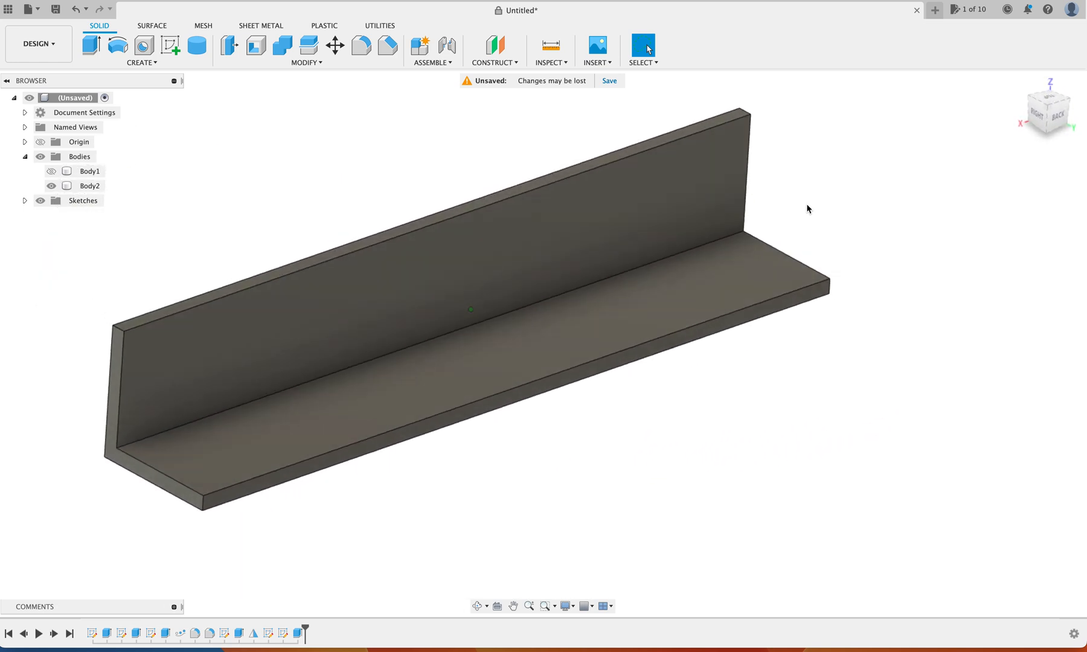
{"action": "scroll", "coordinate": [806, 204], "scroll_direction": "down", "scroll_amount": 10, "text": "shift"}
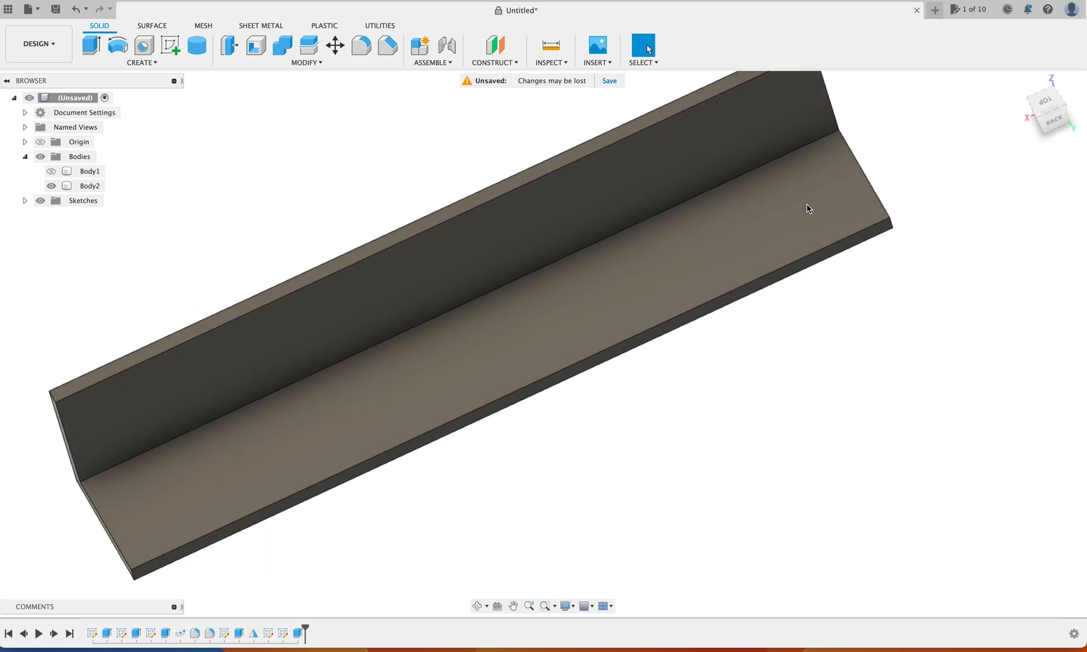
{"action": "left_click", "coordinate": [1045, 103]}
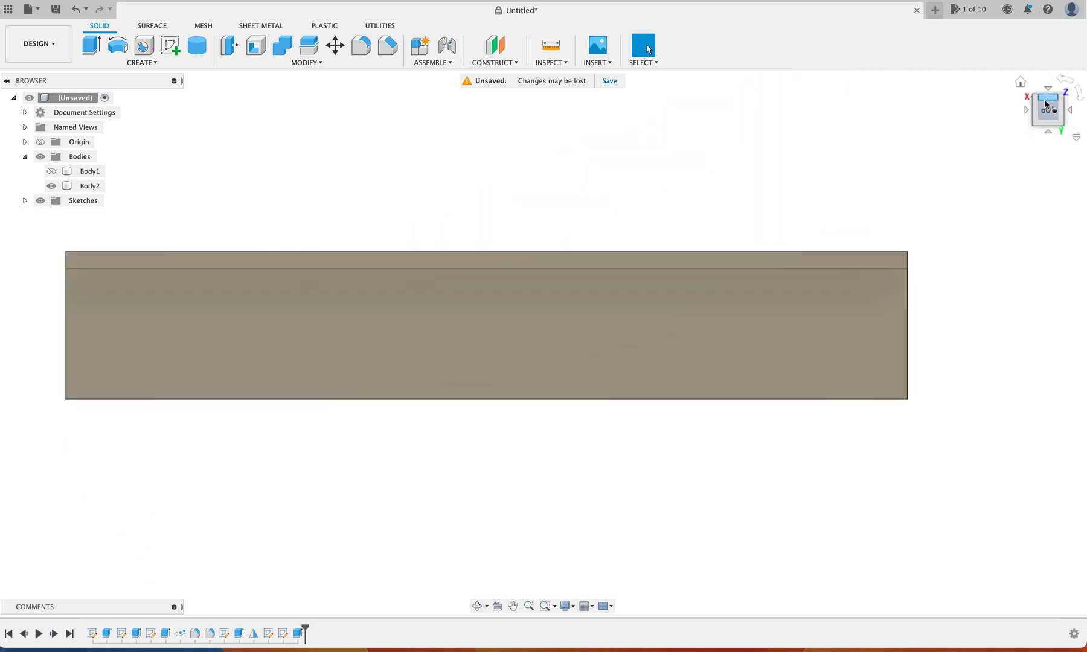
{"action": "left_click", "coordinate": [630, 262]}
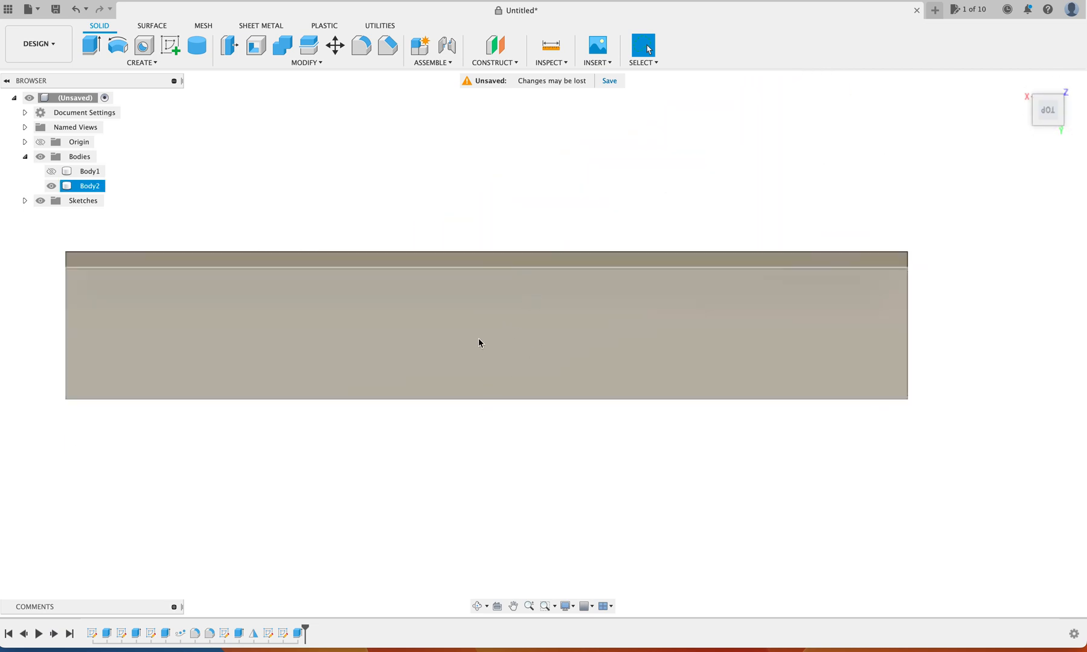
{"action": "left_click", "coordinate": [505, 241]}
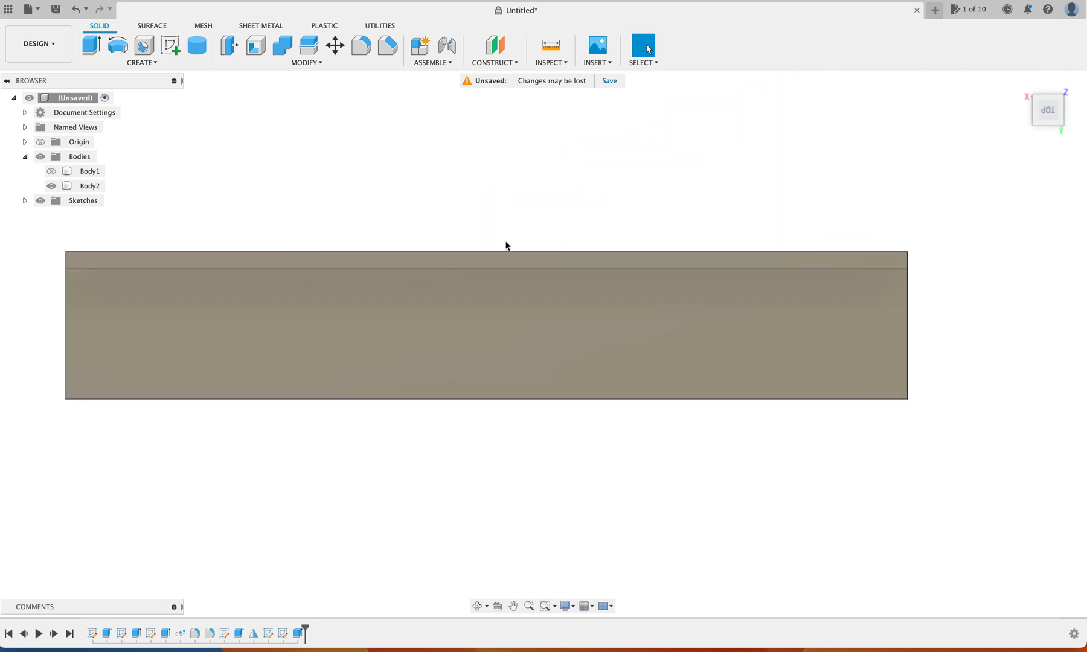
{"action": "scroll", "coordinate": [505, 241], "scroll_direction": "down", "scroll_amount": 1}
{"action": "scroll", "coordinate": [506, 243], "scroll_direction": "down", "scroll_amount": 5}
{"action": "scroll", "coordinate": [506, 243], "scroll_direction": "up", "scroll_amount": 5}
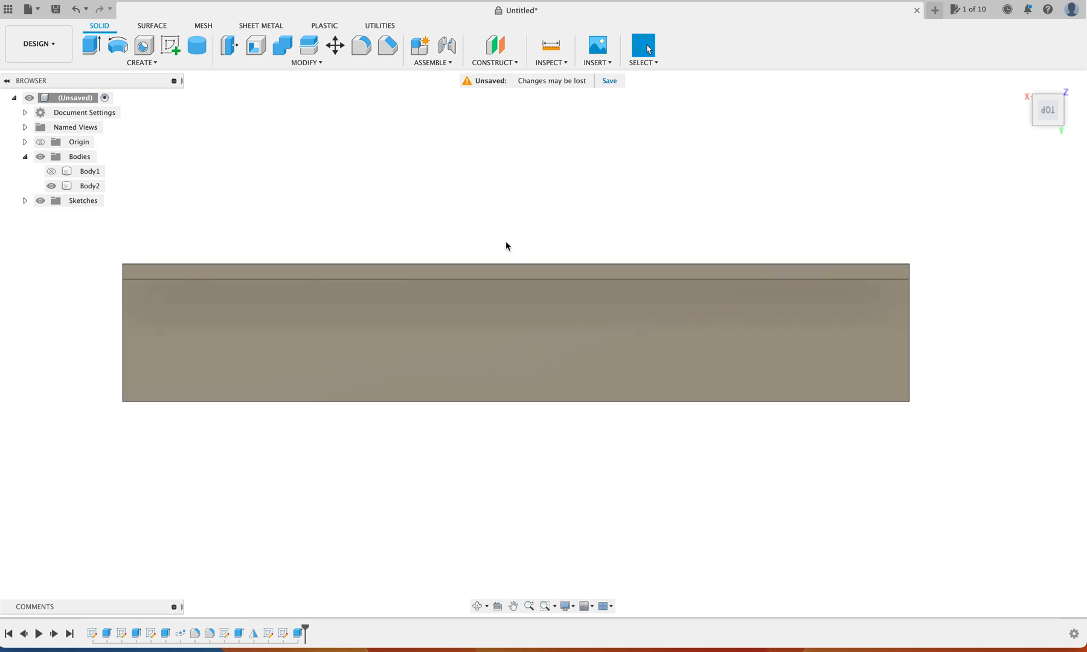
Sketch a 12 mm diameter circle on the shelf's upper face, centred on the part's middle axis and roughly halfway across the shelf's depth.
{"action": "scroll", "coordinate": [505, 245], "scroll_direction": "up", "scroll_amount": 2}
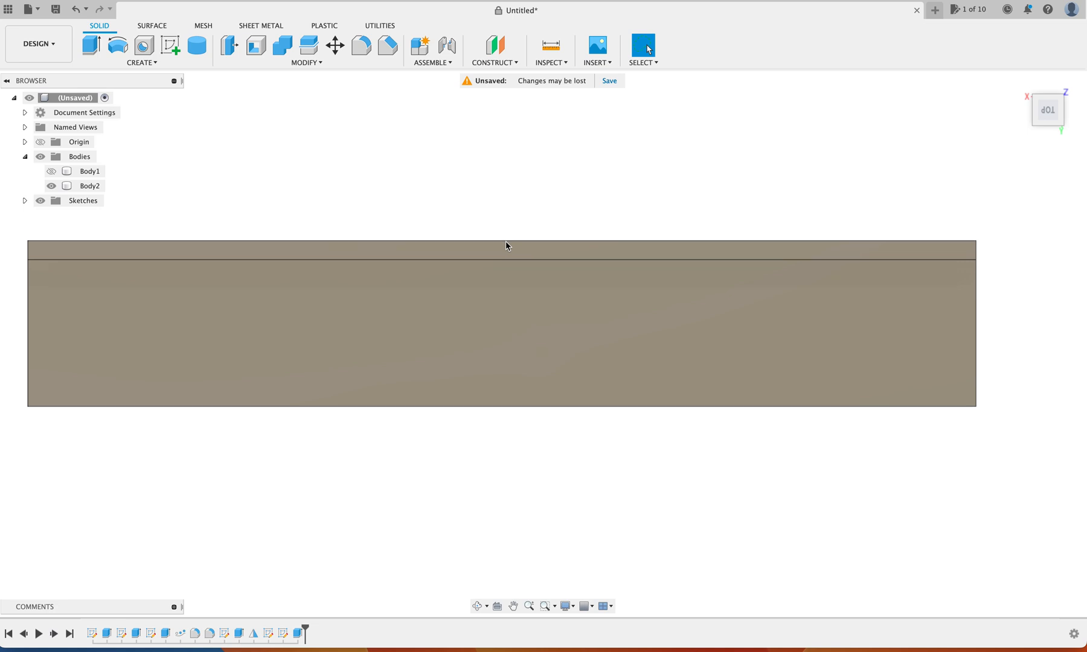
{"action": "key", "text": "c"}
{"action": "left_click", "coordinate": [506, 241]}
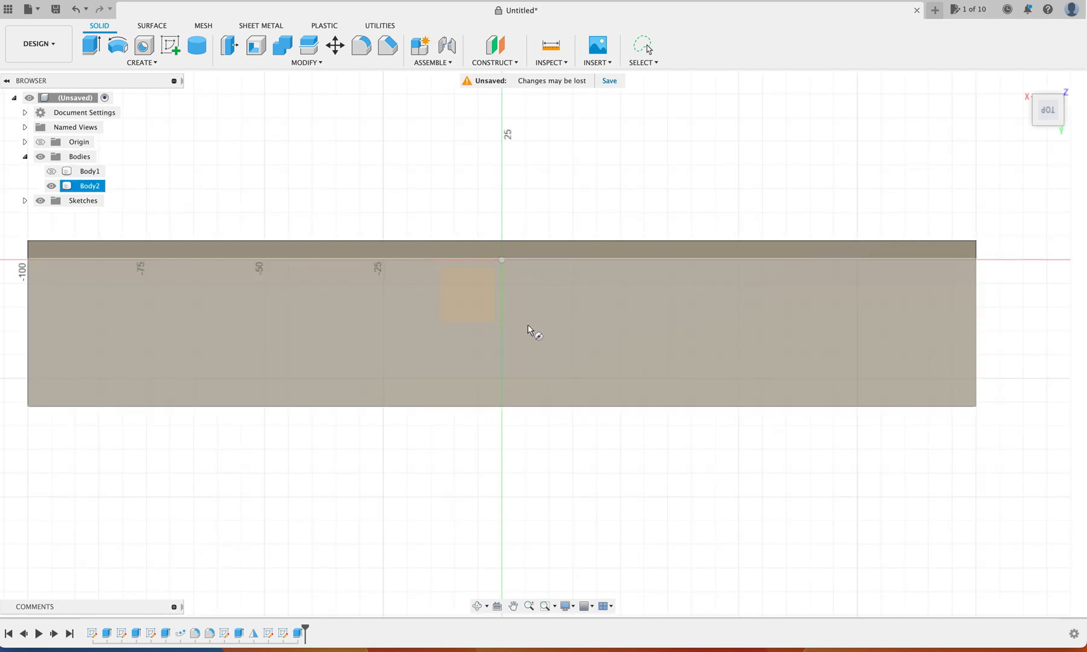
{"action": "left_click", "coordinate": [559, 342]}
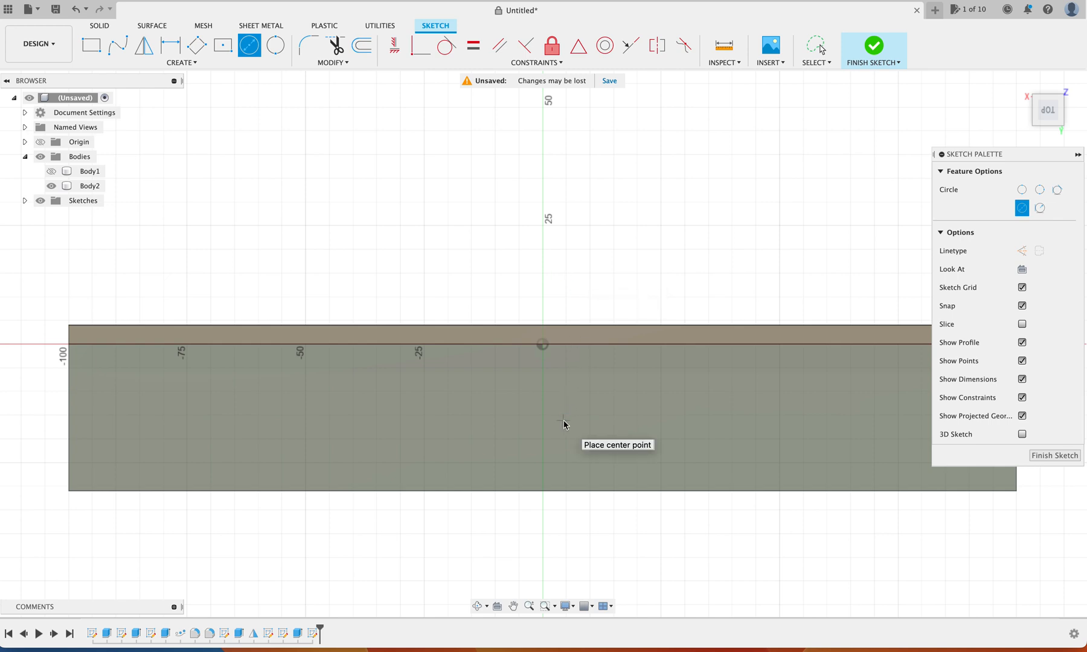
{"action": "scroll", "coordinate": [563, 424], "scroll_direction": "up", "scroll_amount": 3}
{"action": "scroll", "coordinate": [563, 424], "scroll_direction": "up", "scroll_amount": 3}
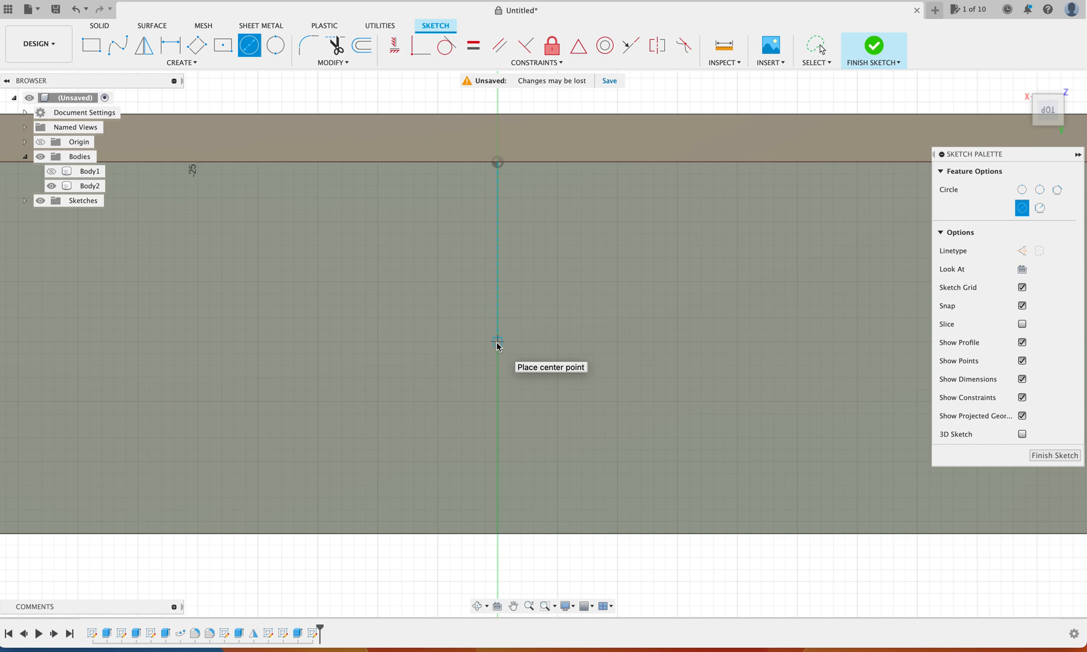
{"action": "left_click", "coordinate": [498, 377]}
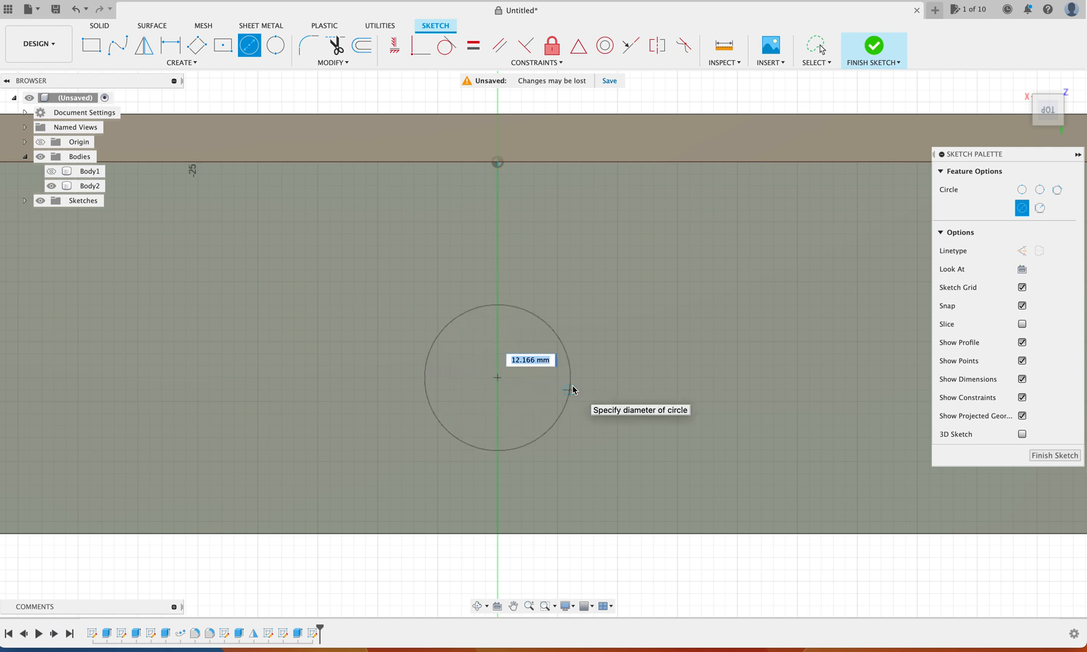
{"action": "type", "text": "12"}
{"action": "key", "text": "Tab"}
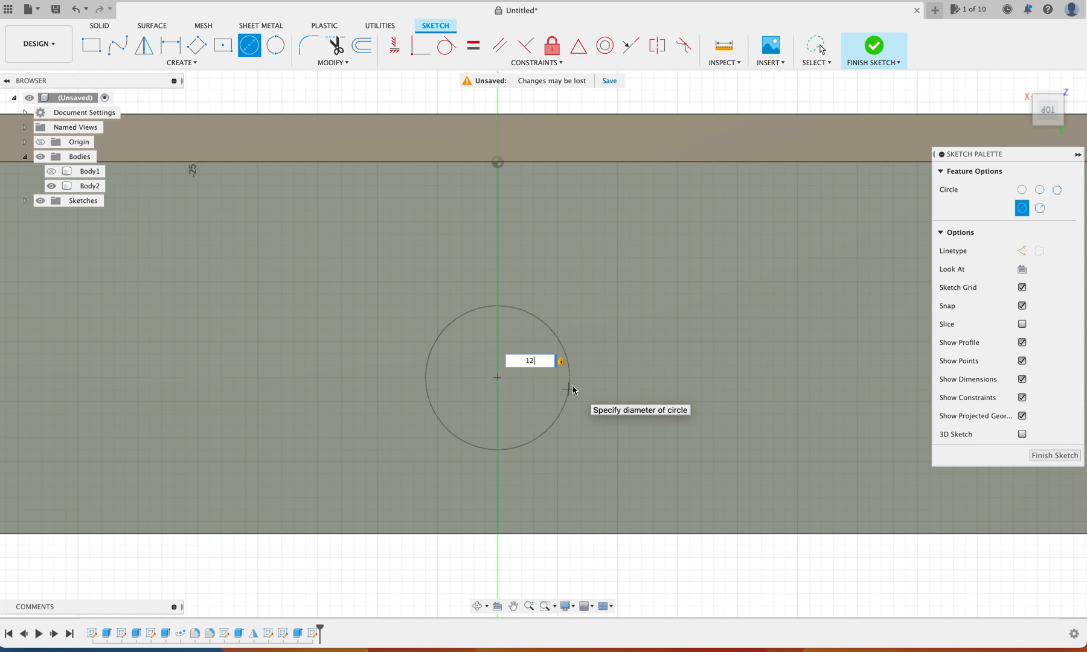
{"action": "key", "text": "Return"}
{"action": "key", "text": "Escape"}
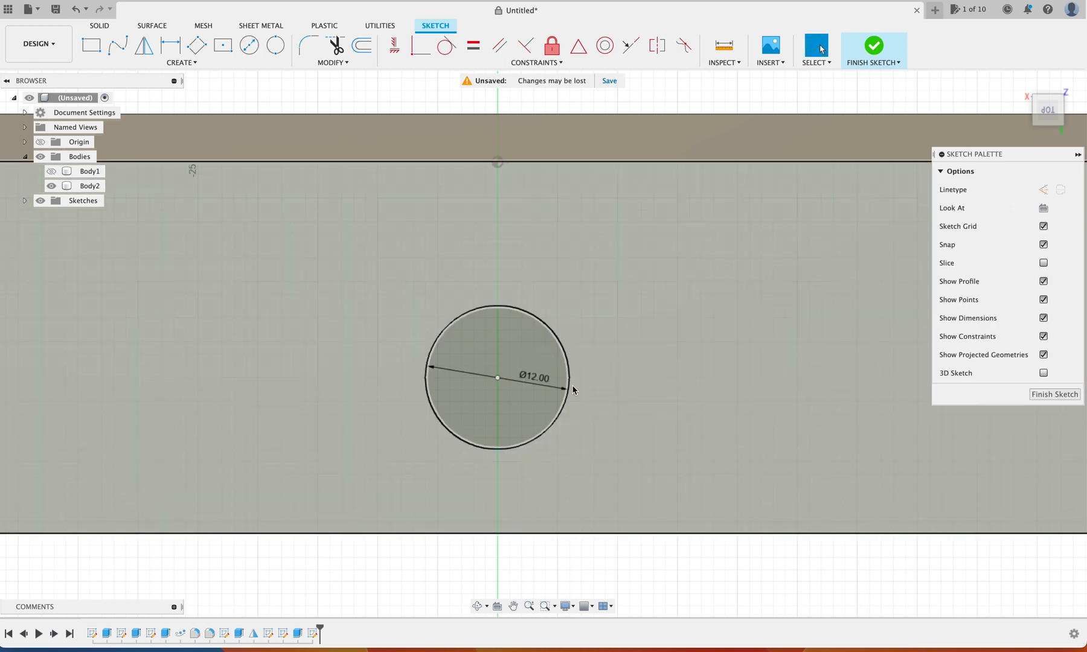
Extrude the circle profile -8 mm down through the shelf as a cut to make the middle tool hole.
{"action": "scroll", "coordinate": [573, 390], "scroll_direction": "down", "scroll_amount": 10, "text": "shift"}
{"action": "scroll", "coordinate": [572, 390], "scroll_direction": "left", "scroll_amount": 10, "text": "shift"}
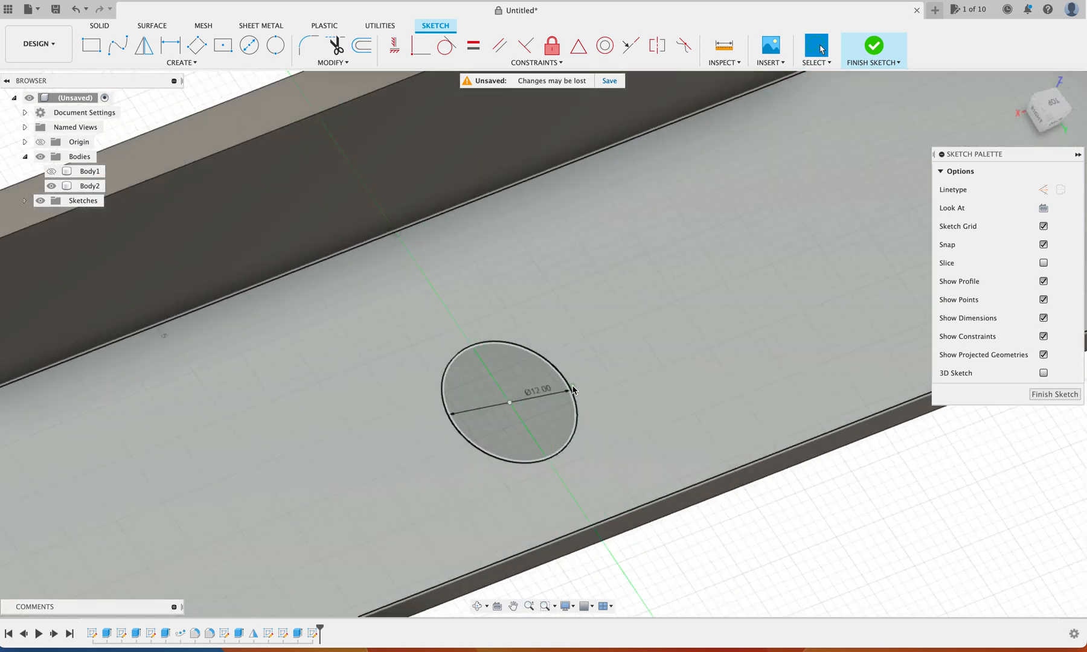
{"action": "scroll", "coordinate": [572, 390], "scroll_direction": "down", "scroll_amount": 5, "text": "shift"}
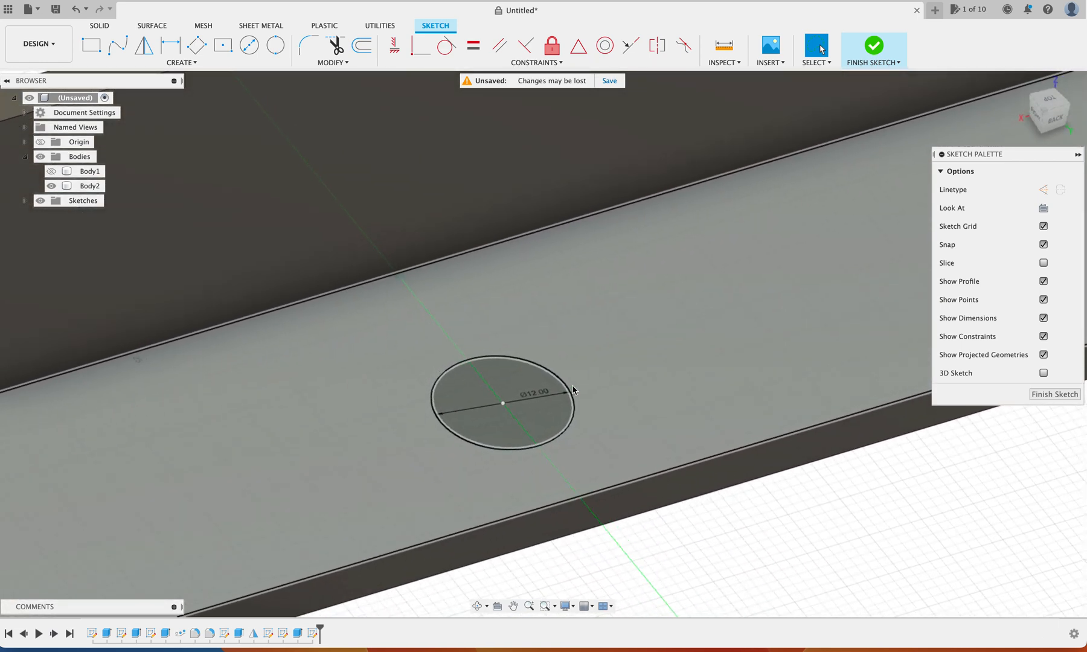
{"action": "scroll", "coordinate": [572, 390], "scroll_direction": "down", "scroll_amount": 5}
{"action": "scroll", "coordinate": [572, 390], "scroll_direction": "left", "scroll_amount": 2}
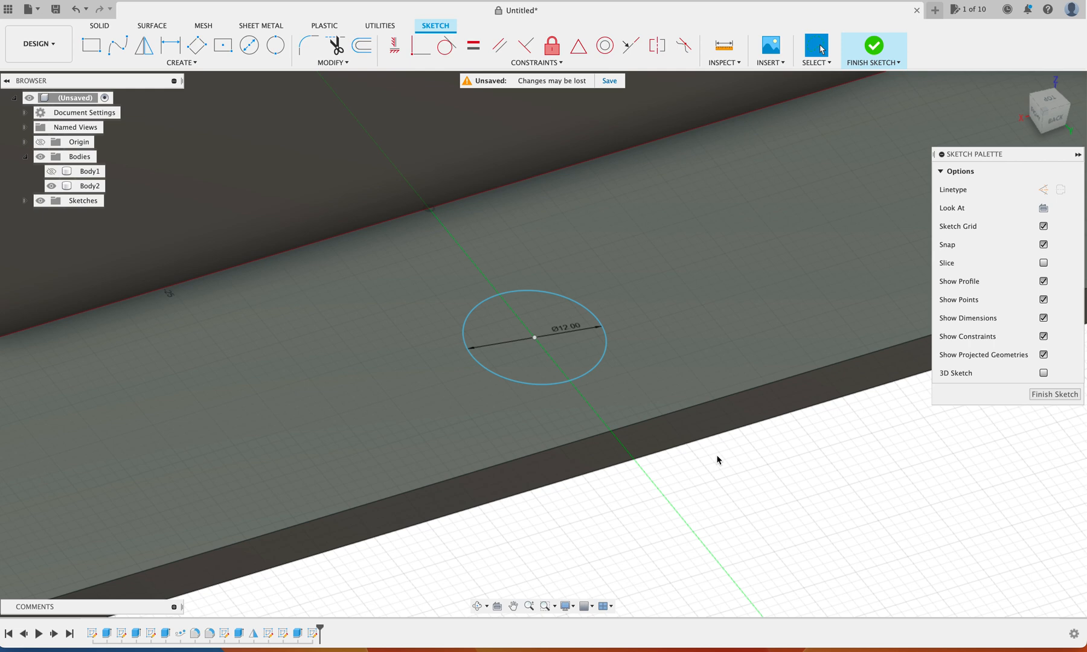
{"action": "key", "text": "e"}
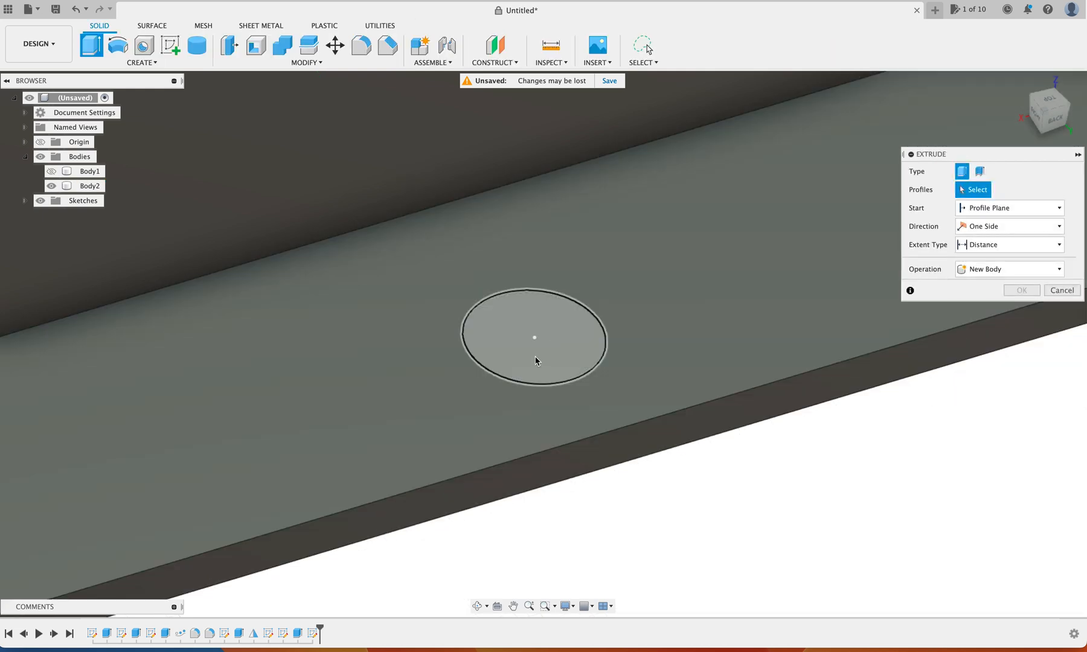
{"action": "left_click", "coordinate": [568, 355]}
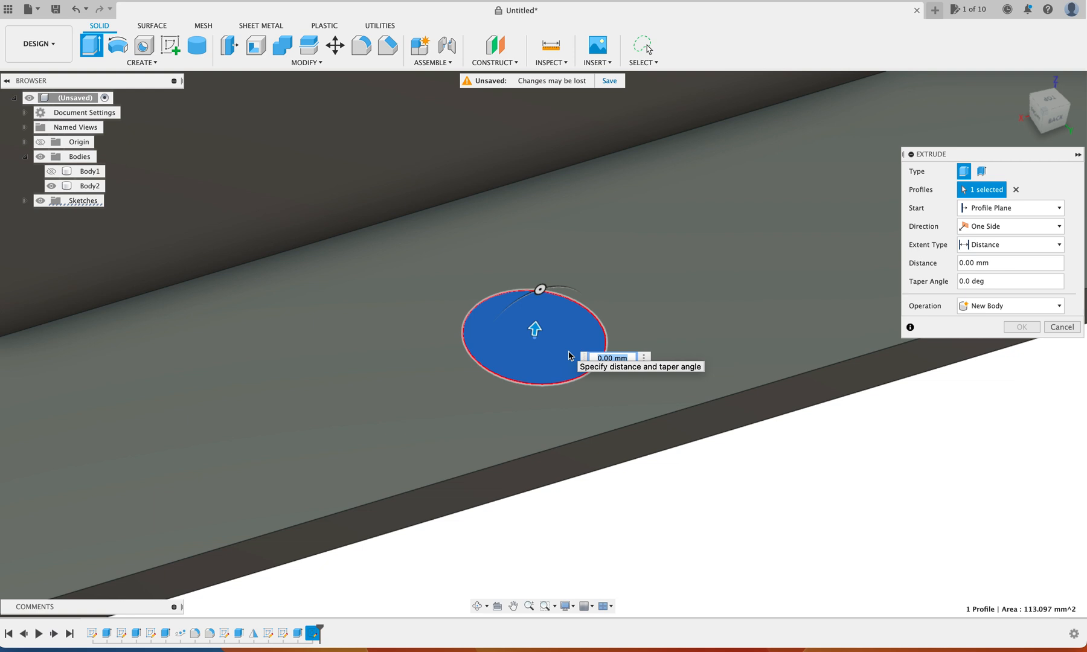
{"action": "scroll", "coordinate": [569, 356], "scroll_direction": "down", "scroll_amount": 5, "text": "shift"}
{"action": "scroll", "coordinate": [568, 355], "scroll_direction": "down", "scroll_amount": 2}
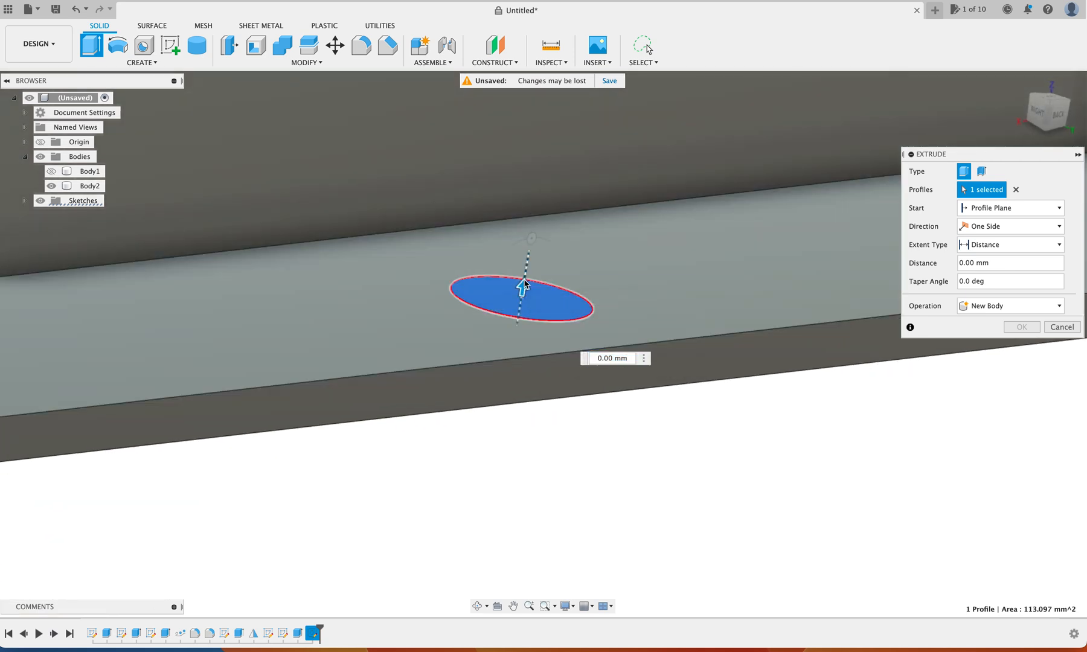
{"action": "left_click_drag", "start_coordinate": [523, 284], "coordinate": [505, 378]}
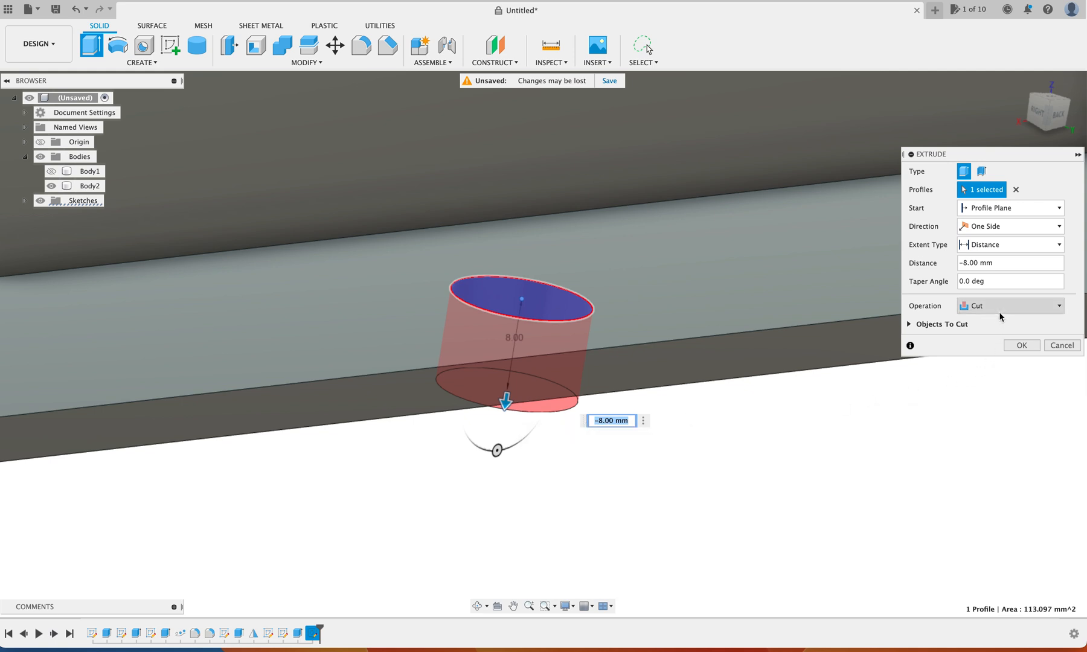
{"action": "left_click", "coordinate": [1020, 307]}
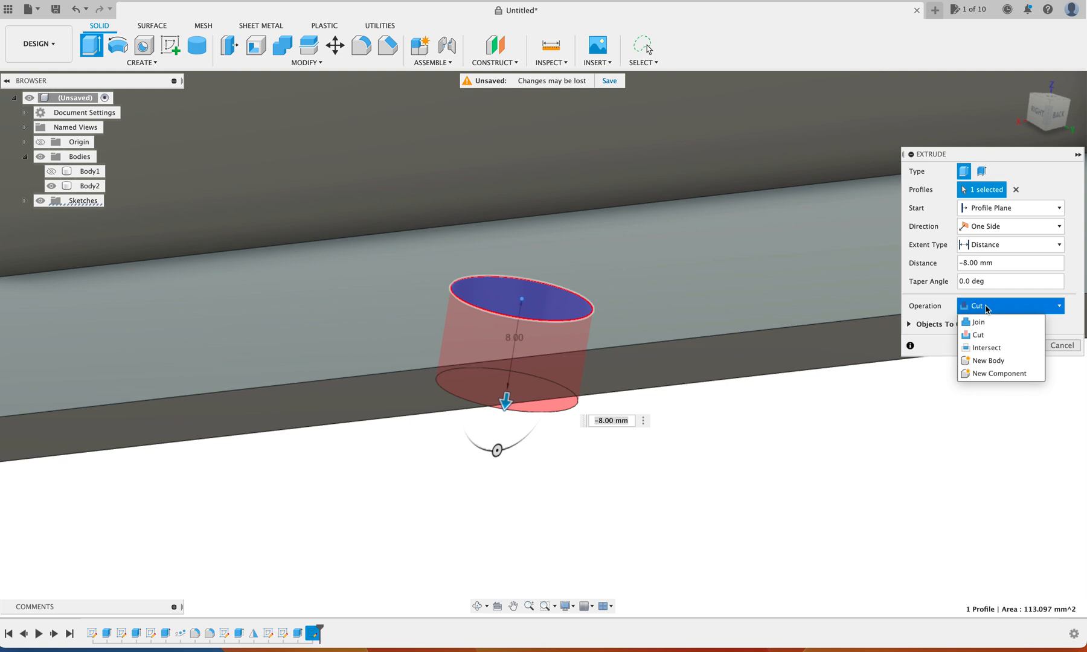
{"action": "left_click", "coordinate": [1001, 307]}
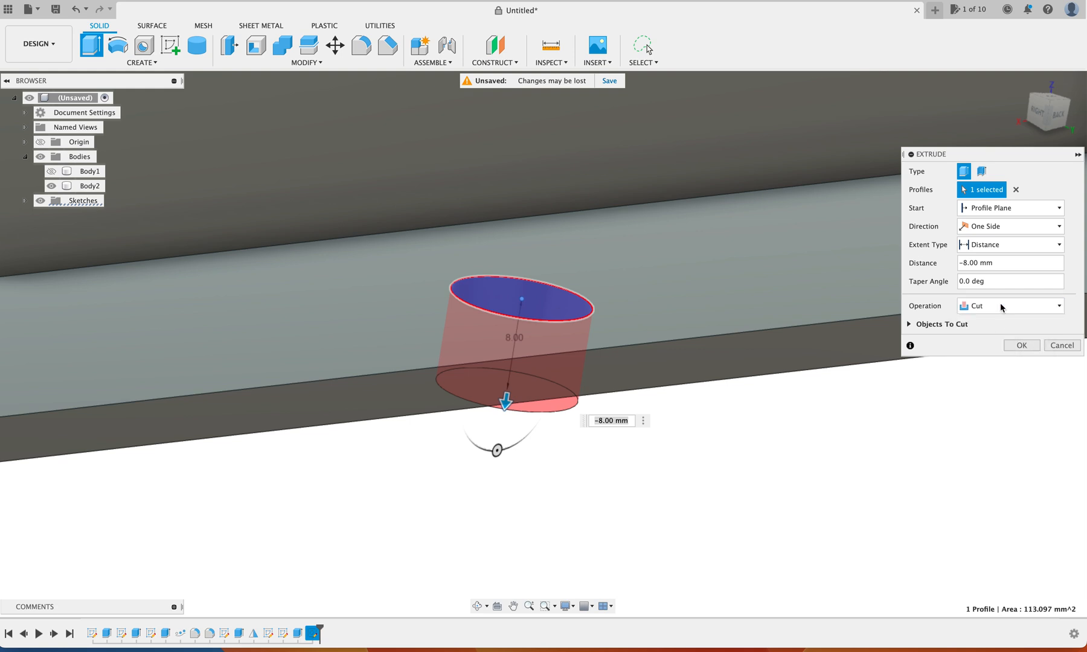
{"action": "left_click", "coordinate": [1021, 346]}
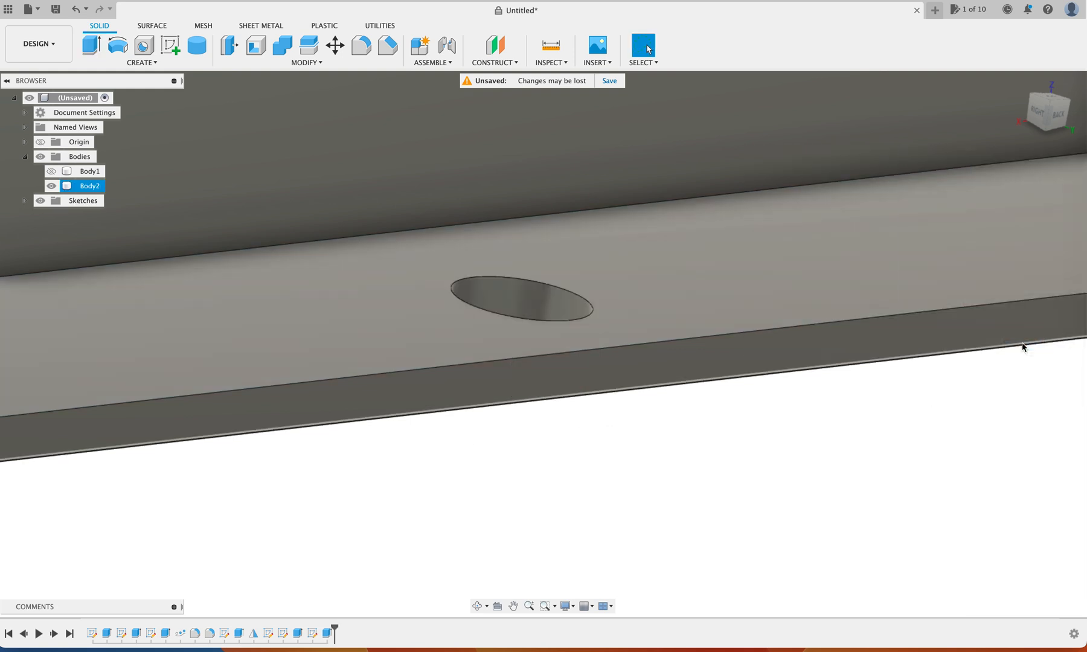
Set up a Pattern on Path of the hole's inner face, using the shelf's long upper front edge as the path.
{"action": "scroll", "coordinate": [785, 384], "scroll_direction": "up", "scroll_amount": 5, "text": "shift"}
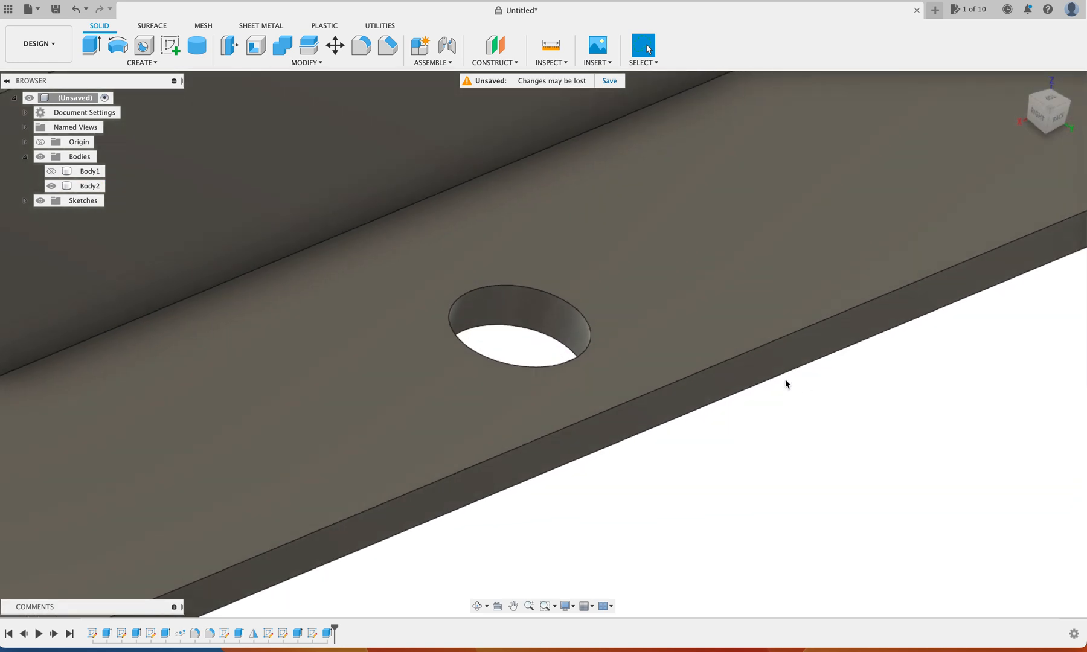
{"action": "scroll", "coordinate": [785, 383], "scroll_direction": "down", "scroll_amount": 5}
{"action": "scroll", "coordinate": [784, 382], "scroll_direction": "up", "scroll_amount": 3}
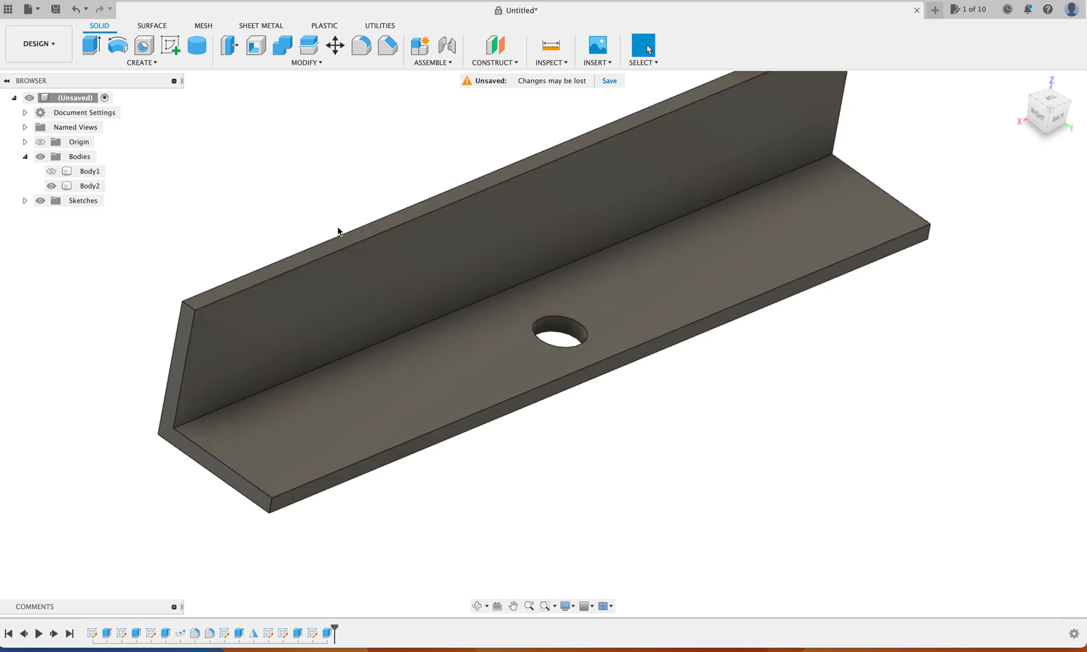
{"action": "left_click", "coordinate": [153, 64]}
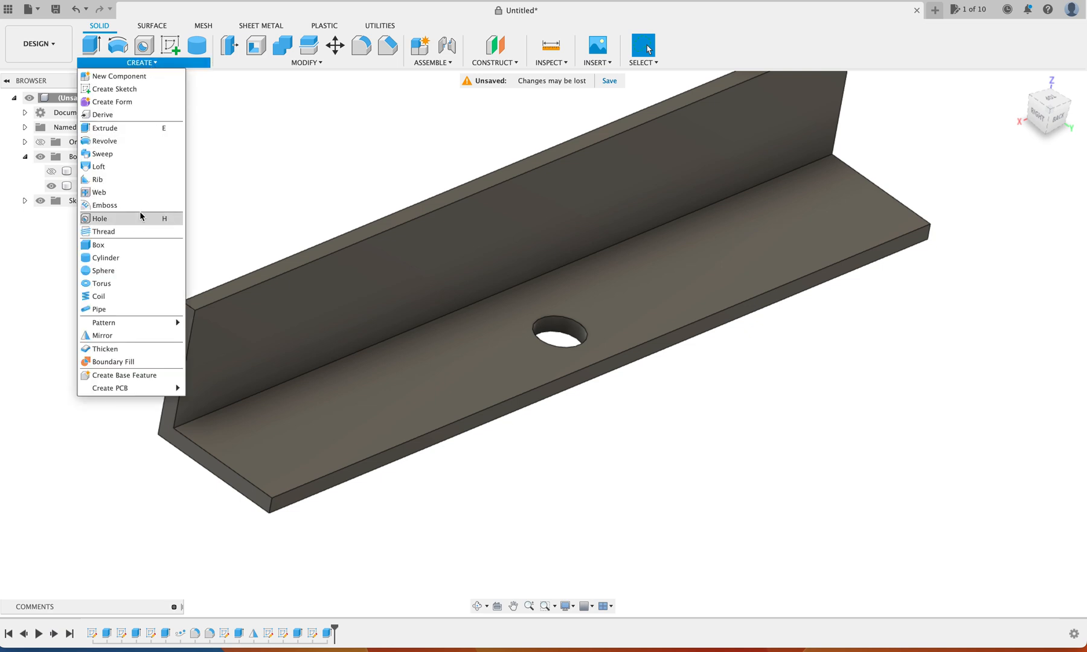
{"action": "mouse_move", "coordinate": [161, 322]}
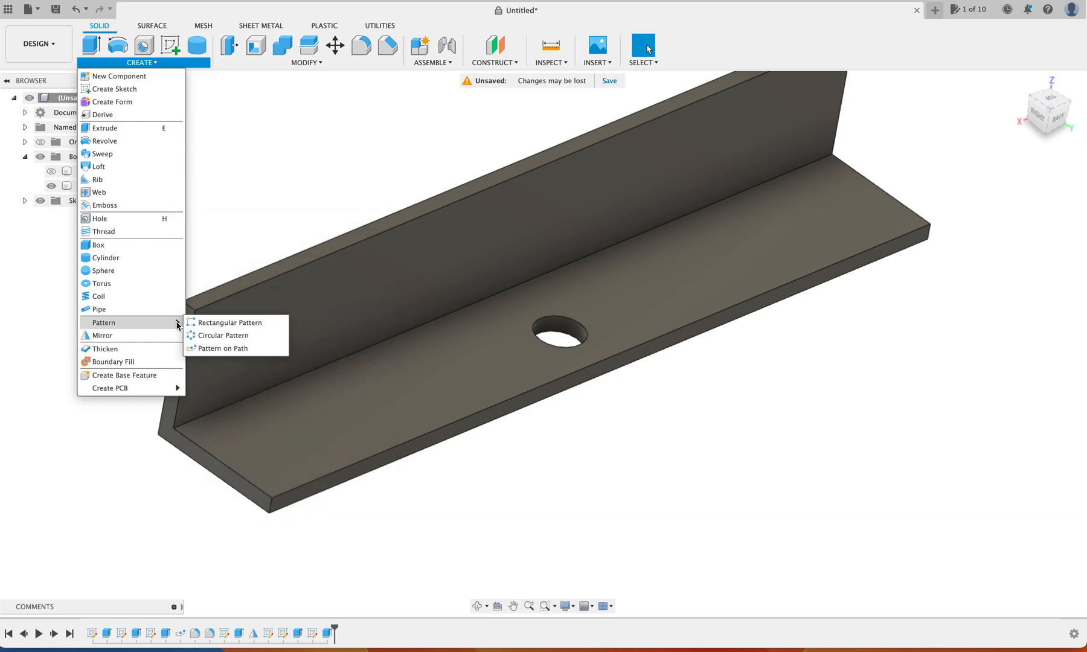
{"action": "left_click", "coordinate": [211, 350]}
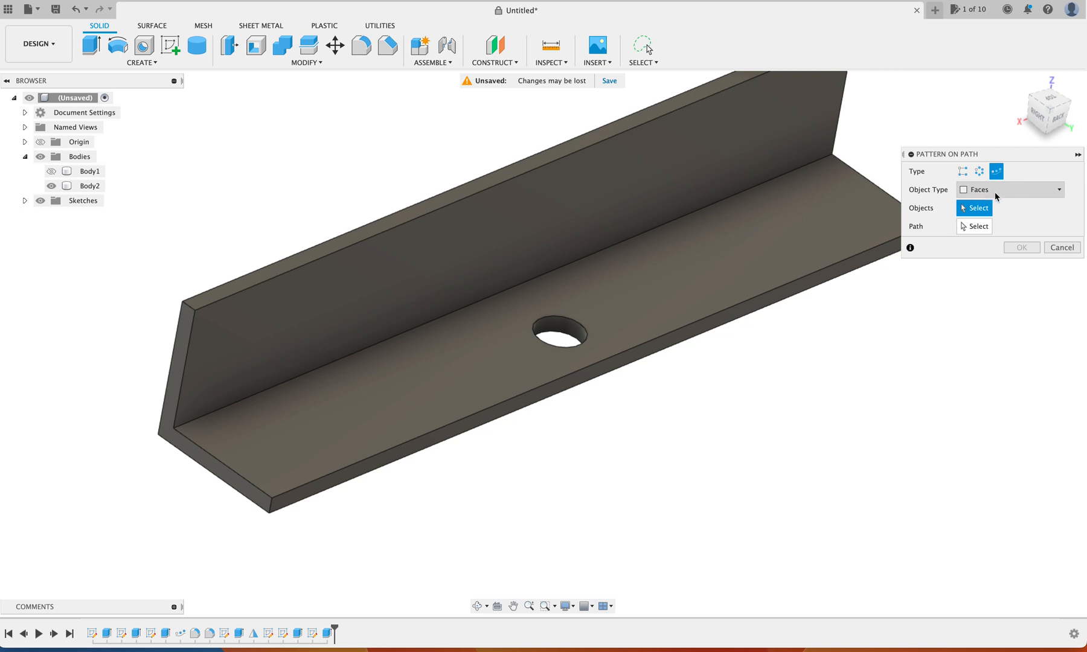
{"action": "left_click", "coordinate": [1059, 192]}
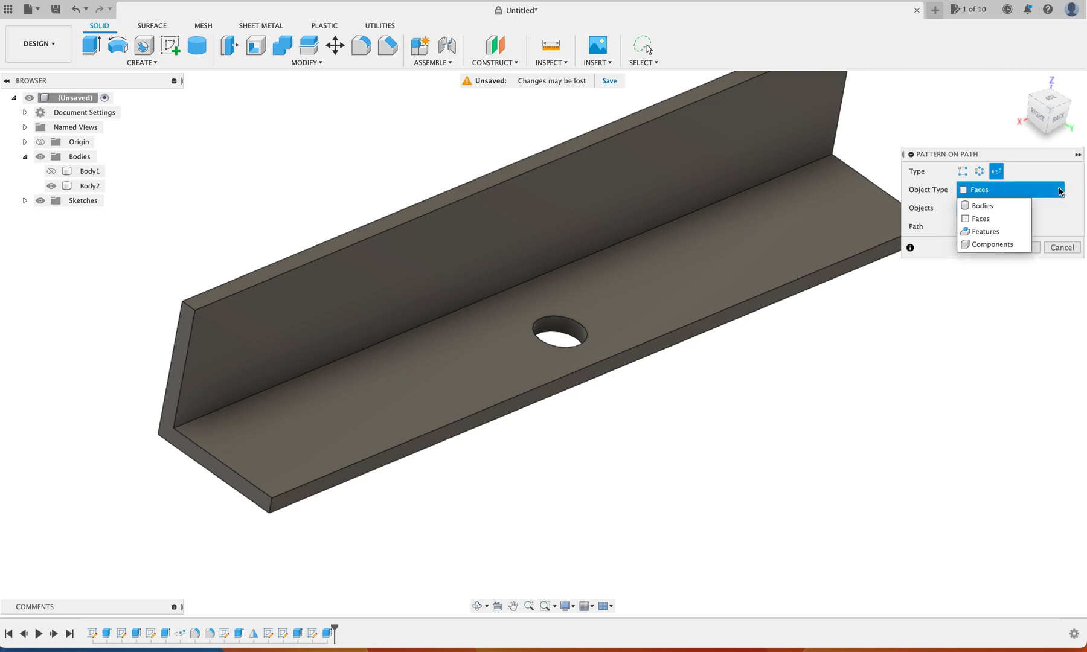
{"action": "left_click", "coordinate": [999, 192]}
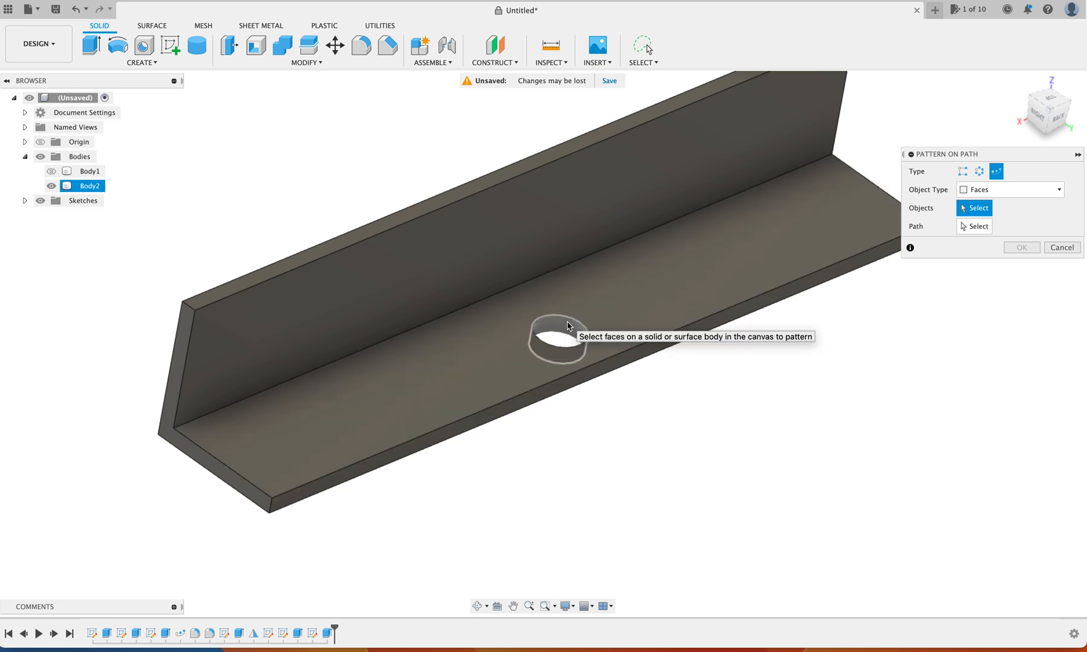
{"action": "left_click", "coordinate": [567, 326]}
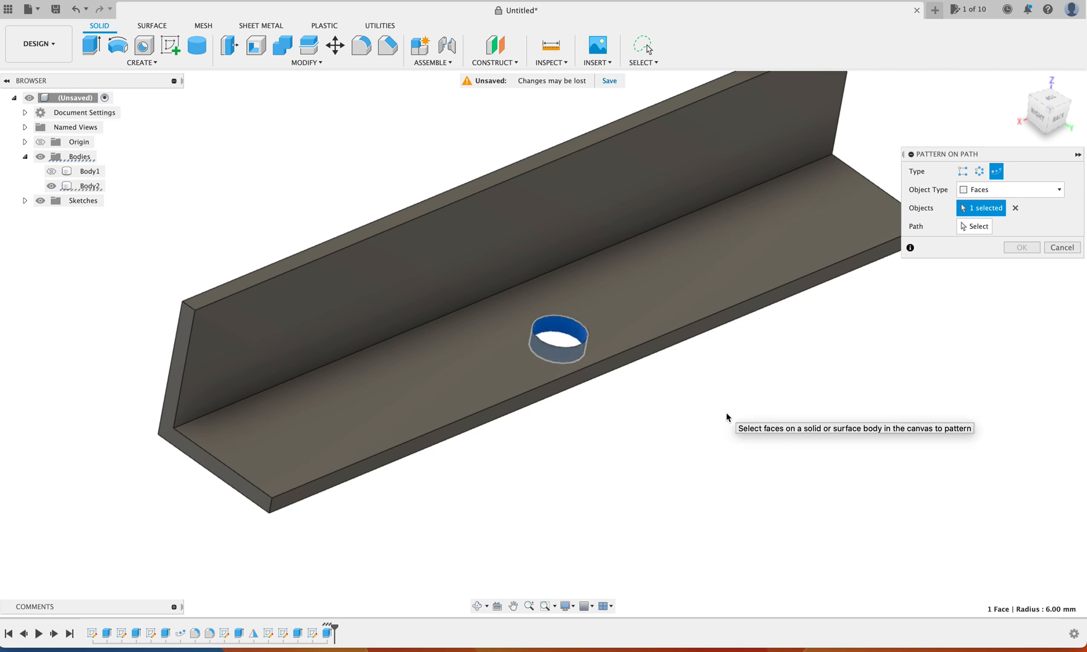
{"action": "left_click", "coordinate": [975, 226]}
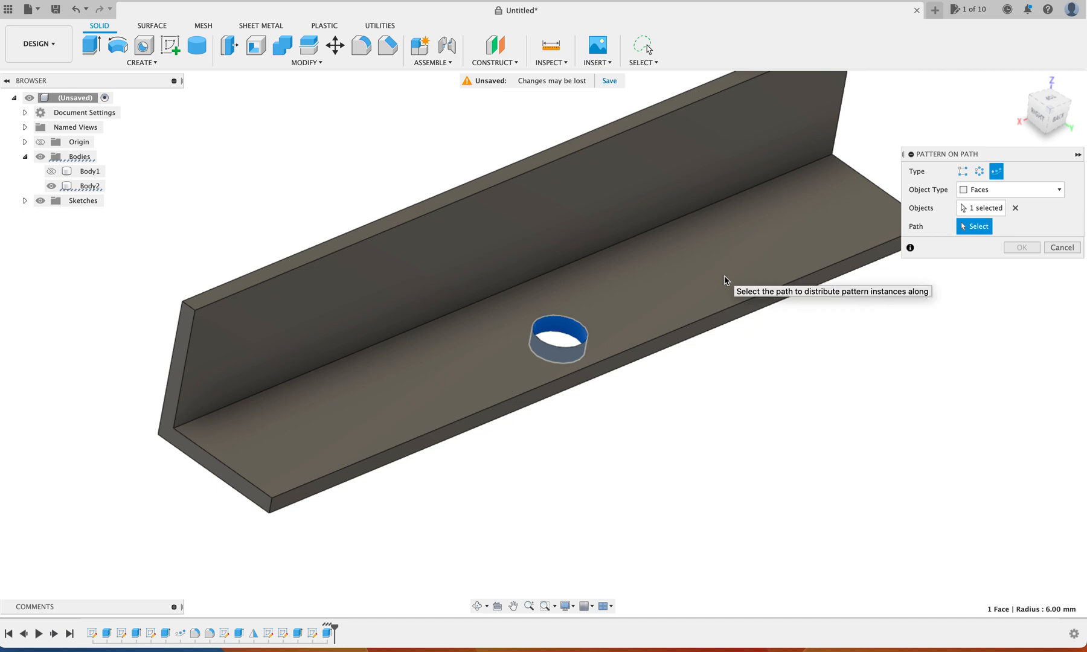
{"action": "left_click", "coordinate": [707, 320]}
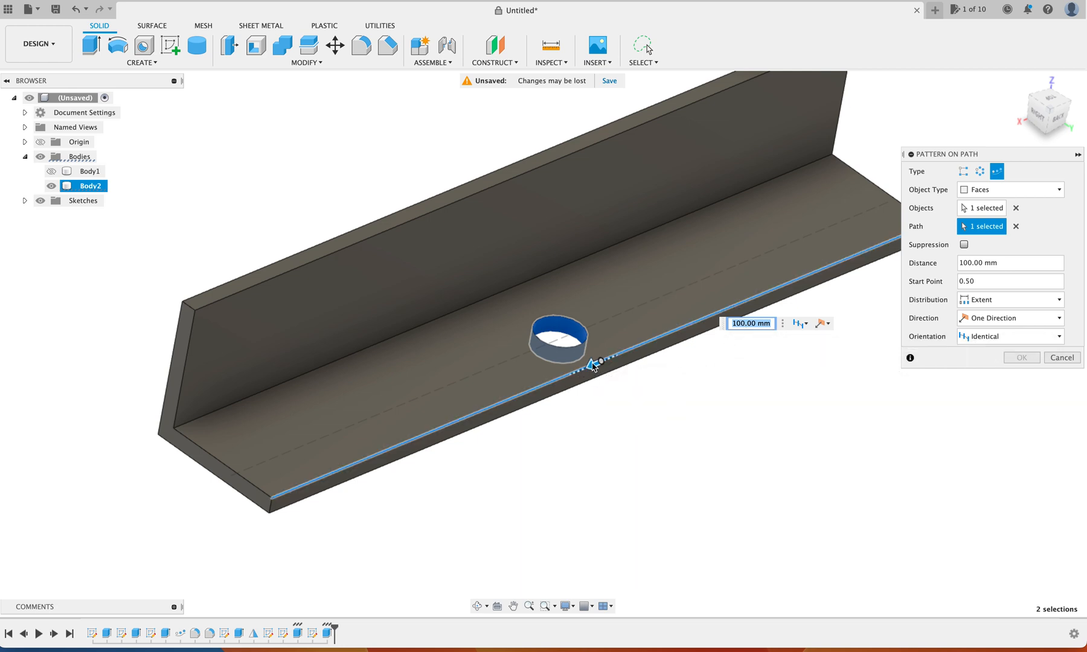
Spread the hole pattern symmetrically to both sides of the middle hole, with a distance of 190 mm.
{"action": "left_click_drag", "start_coordinate": [590, 363], "coordinate": [532, 391]}
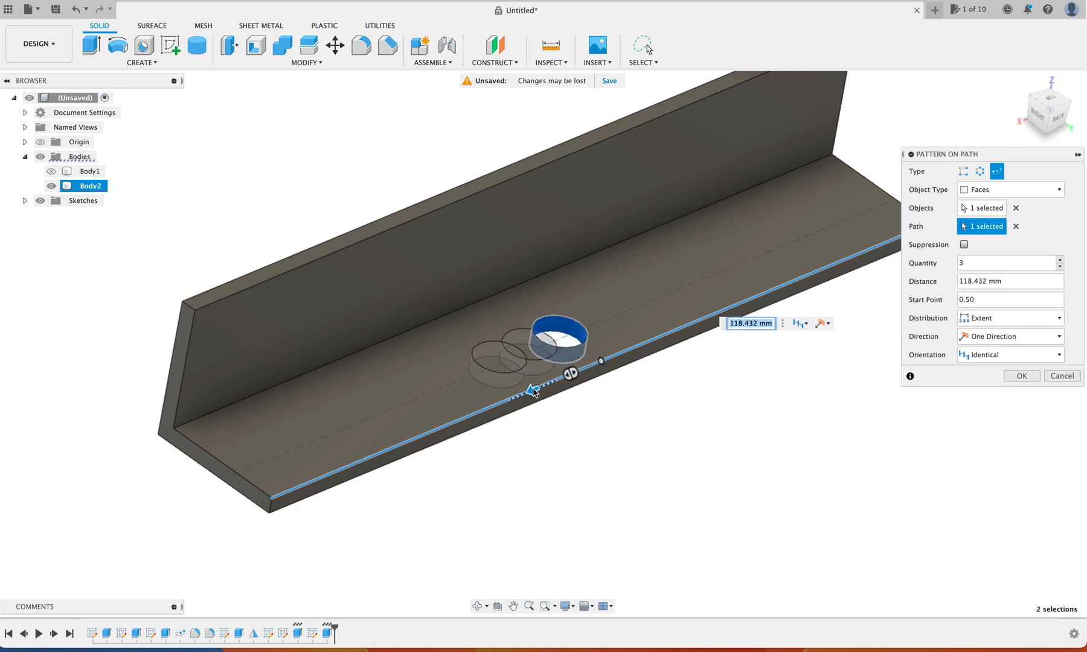
{"action": "left_click_drag", "start_coordinate": [532, 391], "coordinate": [379, 469]}
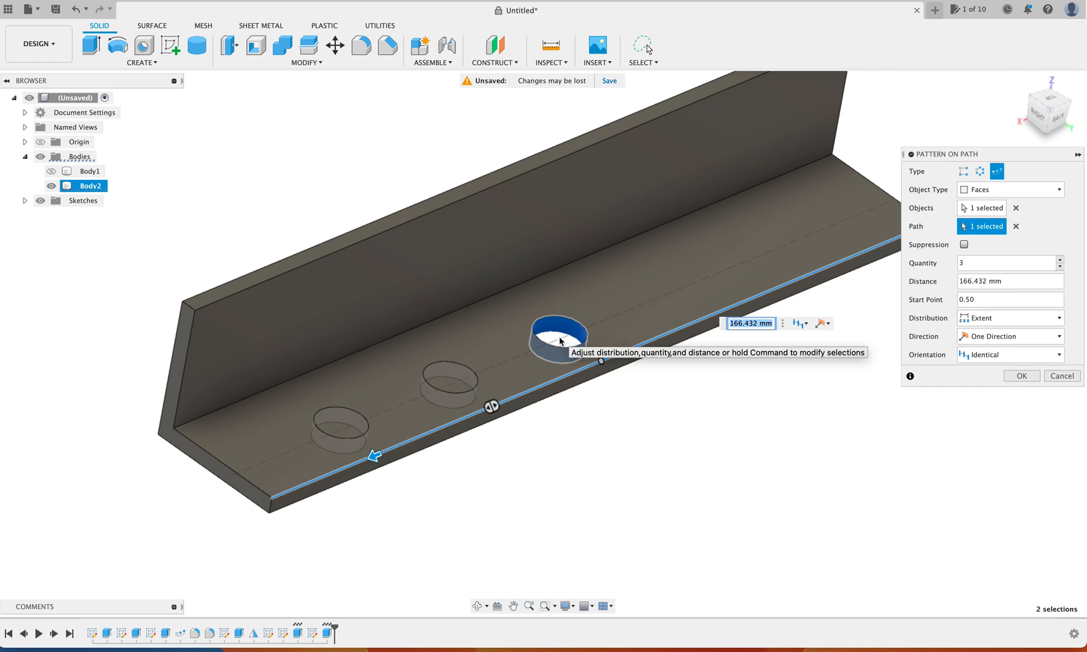
{"action": "left_click", "coordinate": [1048, 338]}
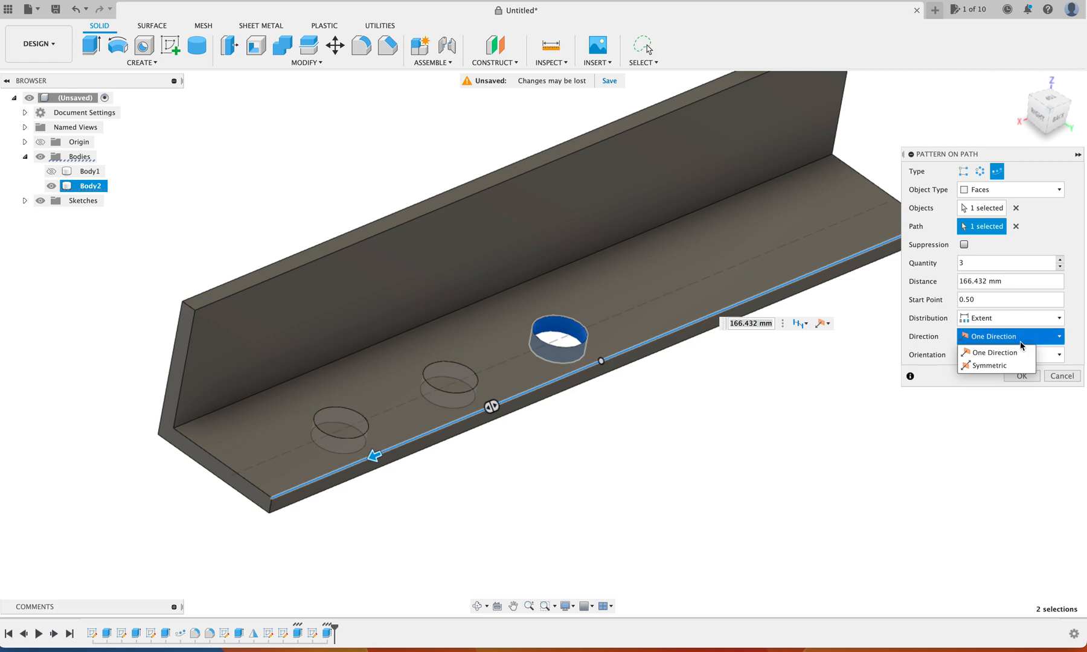
{"action": "left_click", "coordinate": [988, 365]}
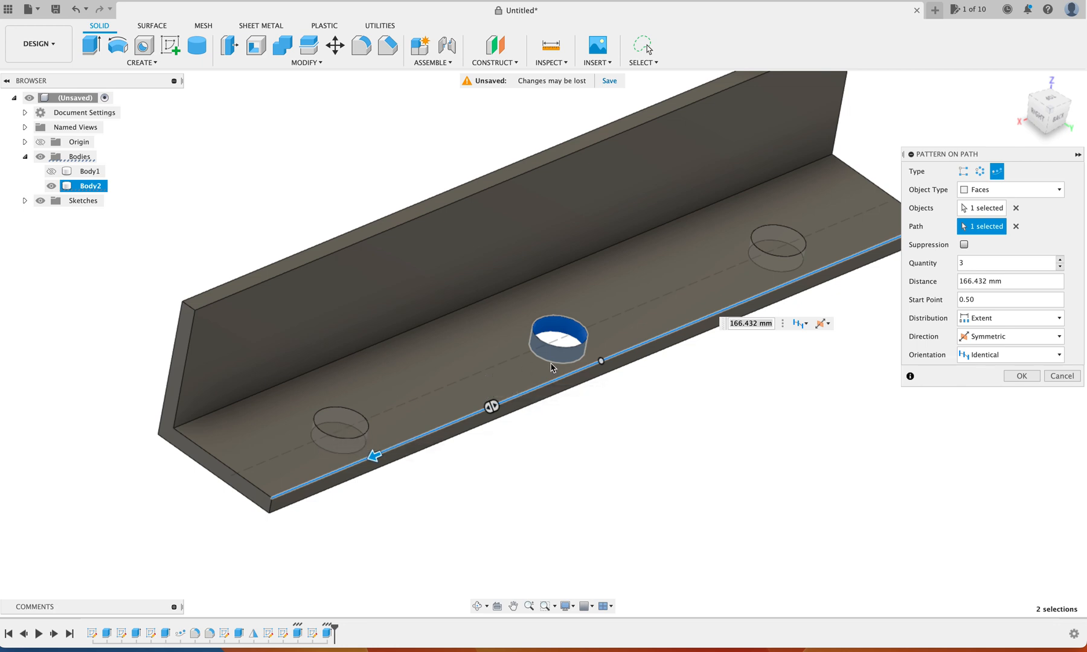
{"action": "left_click", "coordinate": [757, 324]}
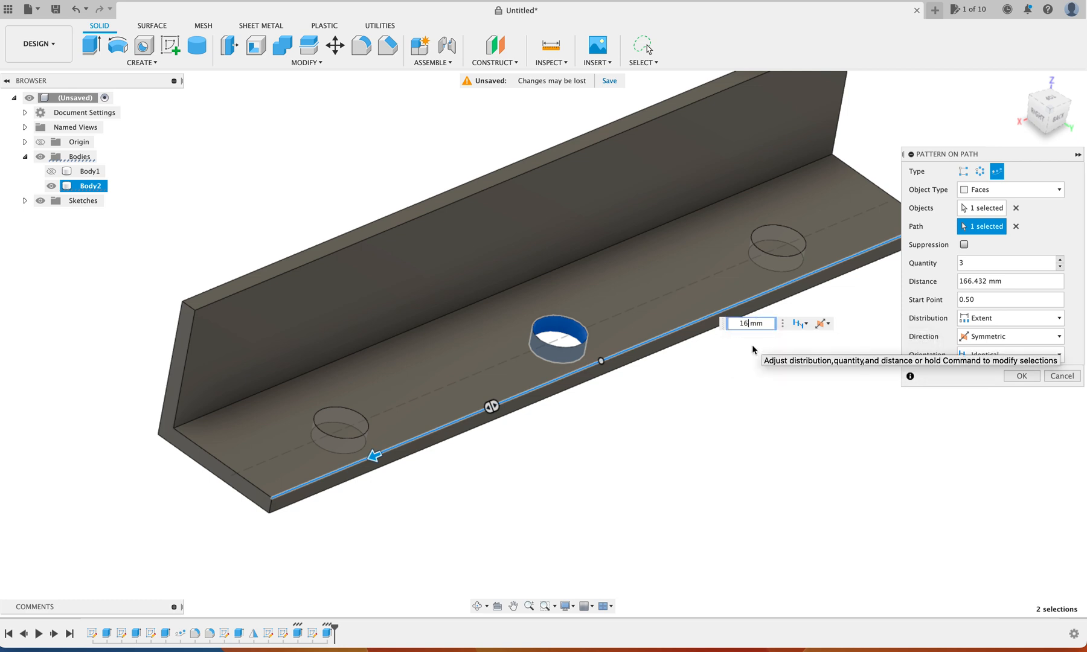
{"action": "key", "text": "BackSpace"}
{"action": "key", "text": "BackSpace"}
{"action": "type", "text": "190"}
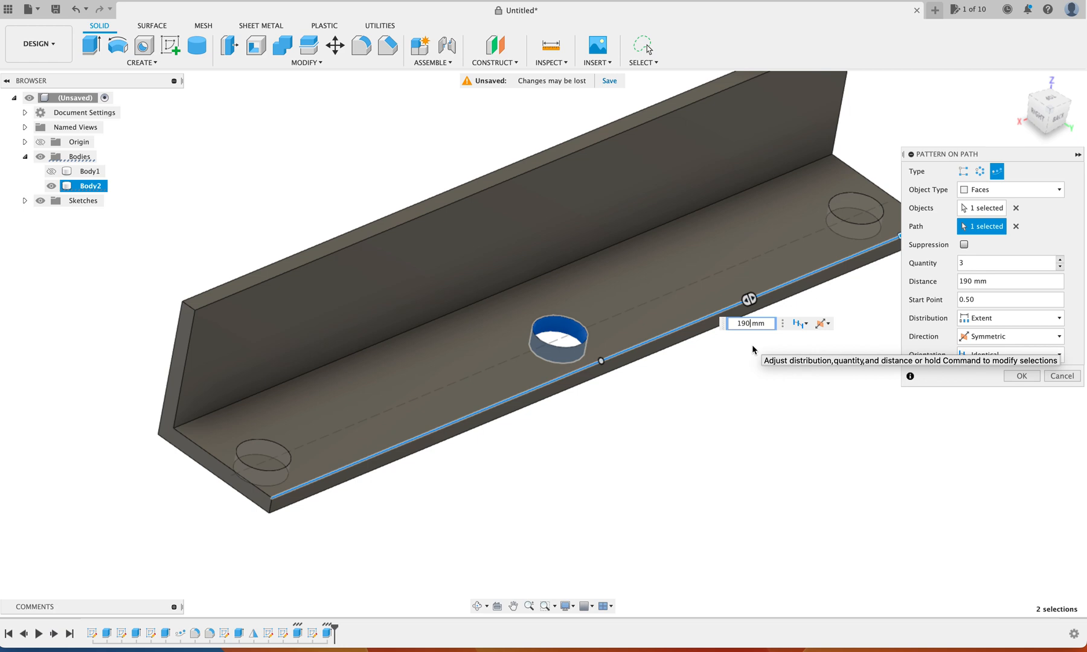
{"action": "scroll", "coordinate": [617, 341], "scroll_direction": "up", "scroll_amount": 5, "text": "shift"}
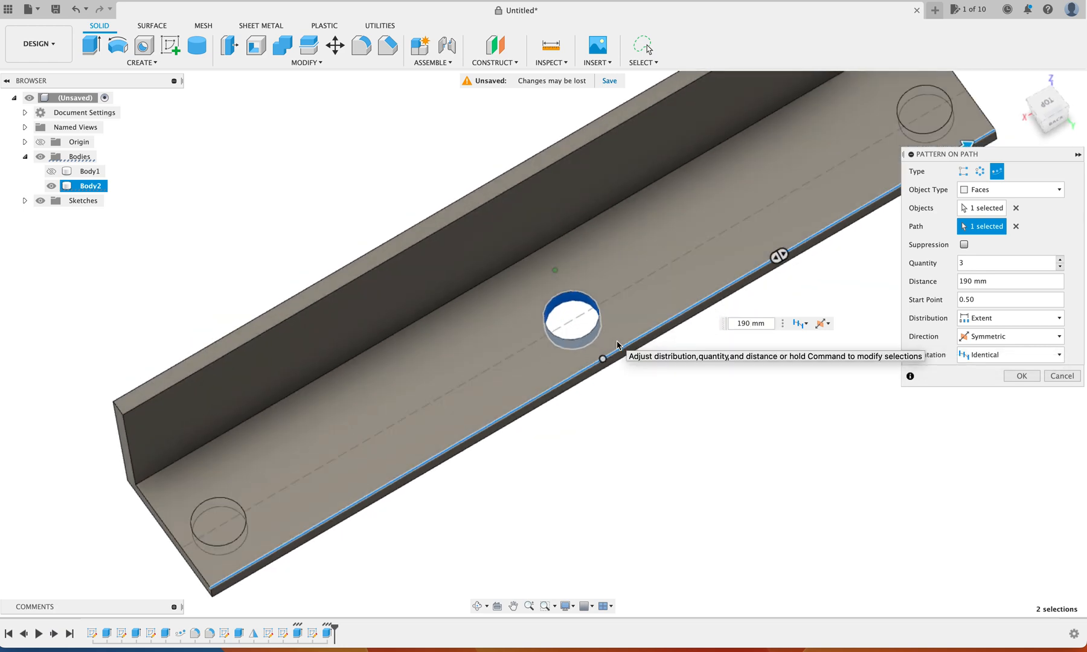
{"action": "scroll", "coordinate": [617, 345], "scroll_direction": "down", "scroll_amount": 5}
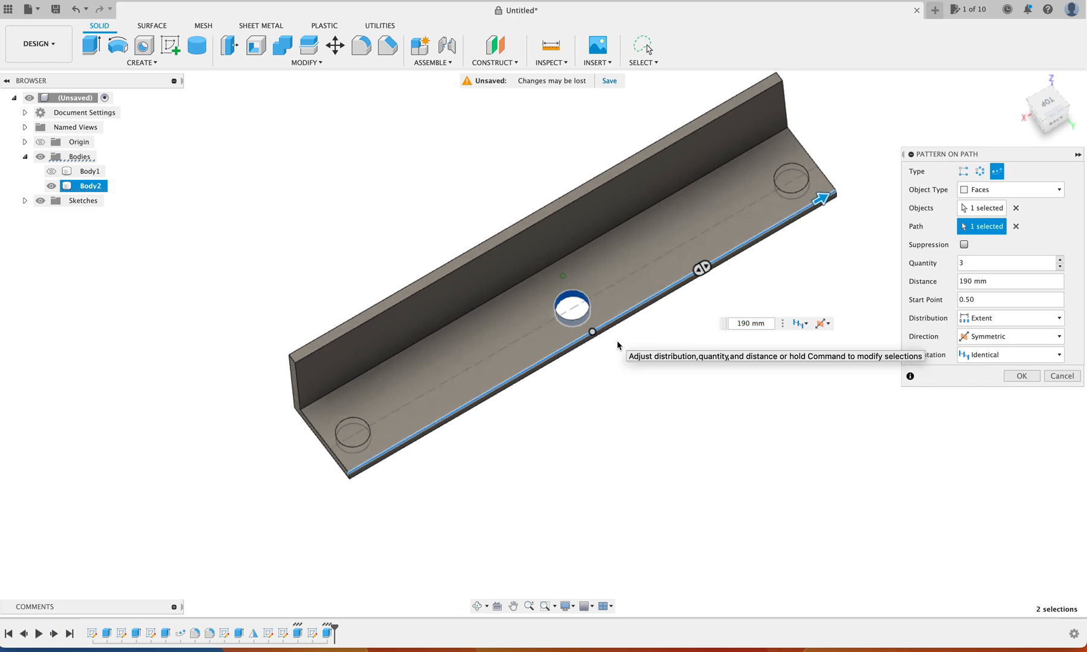
Set the hole pattern's quantity to 9 along the shelf and create it.
{"action": "scroll", "coordinate": [617, 346], "scroll_direction": "down", "scroll_amount": 5, "text": "shift"}
{"action": "scroll", "coordinate": [617, 346], "scroll_direction": "up", "scroll_amount": 3}
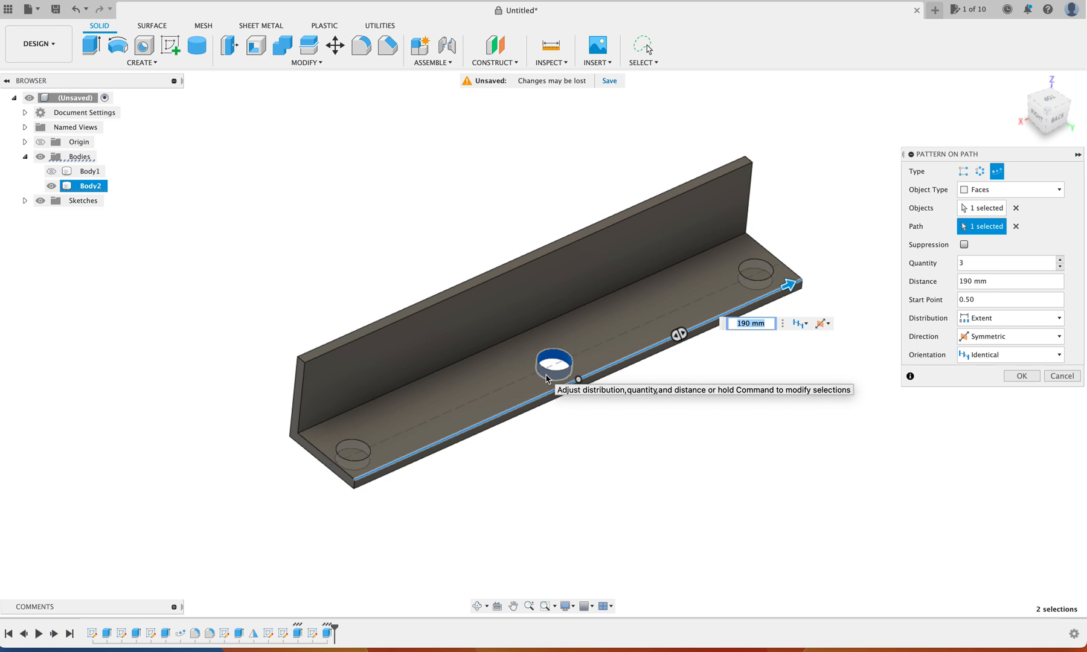
{"action": "left_click", "coordinate": [1059, 261]}
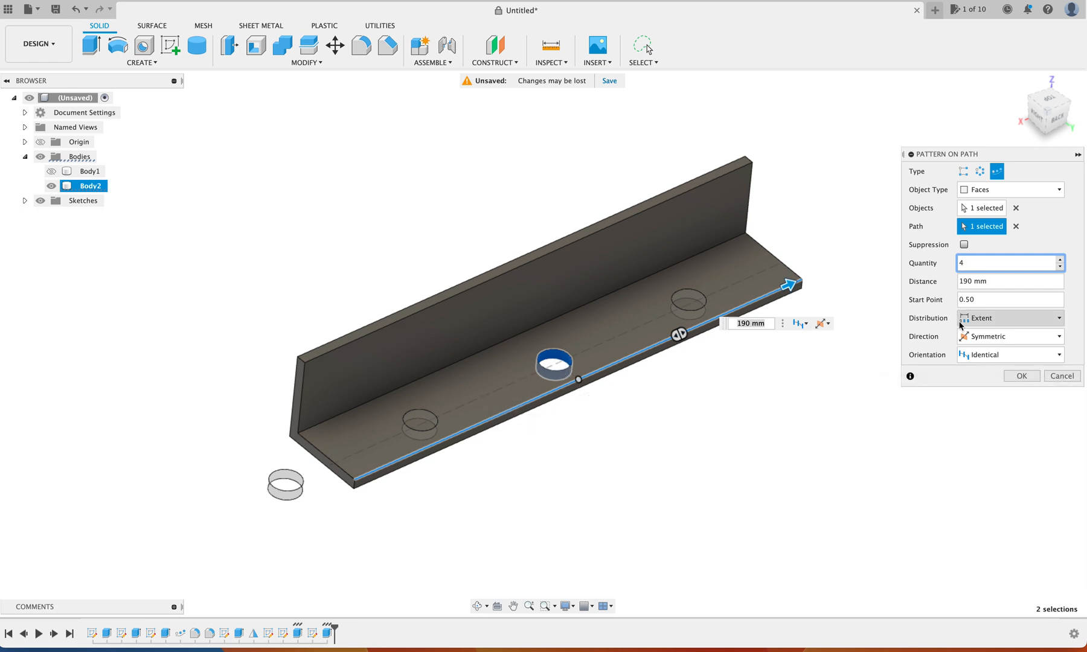
{"action": "left_click", "coordinate": [1060, 260]}
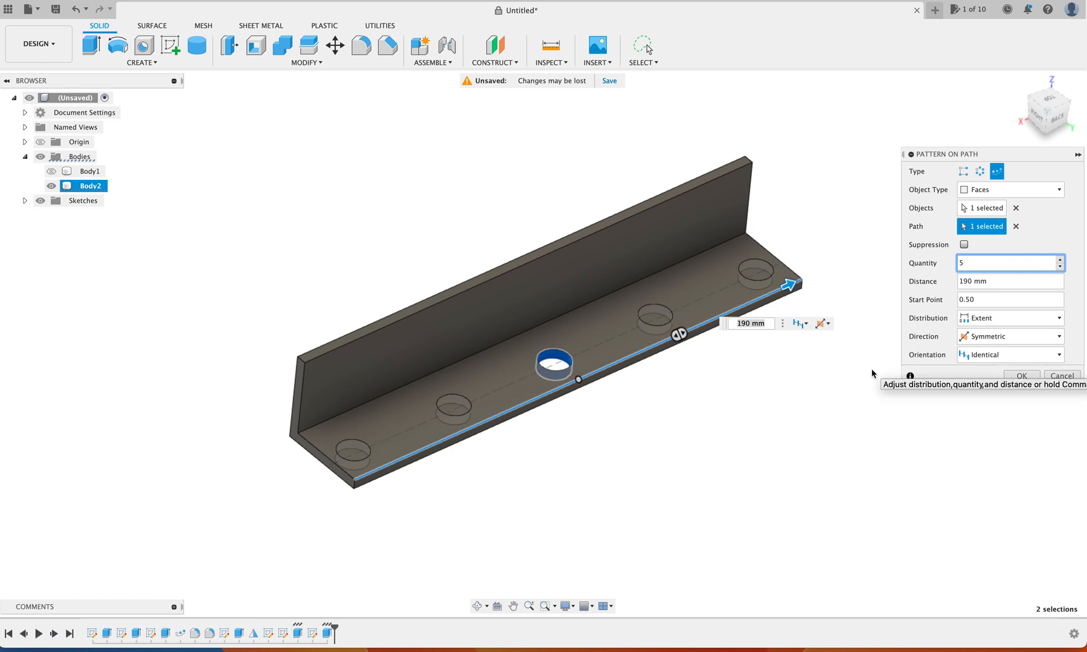
{"action": "left_click", "coordinate": [1061, 259]}
{"action": "left_click", "coordinate": [1060, 259]}
{"action": "left_click", "coordinate": [1061, 260]}
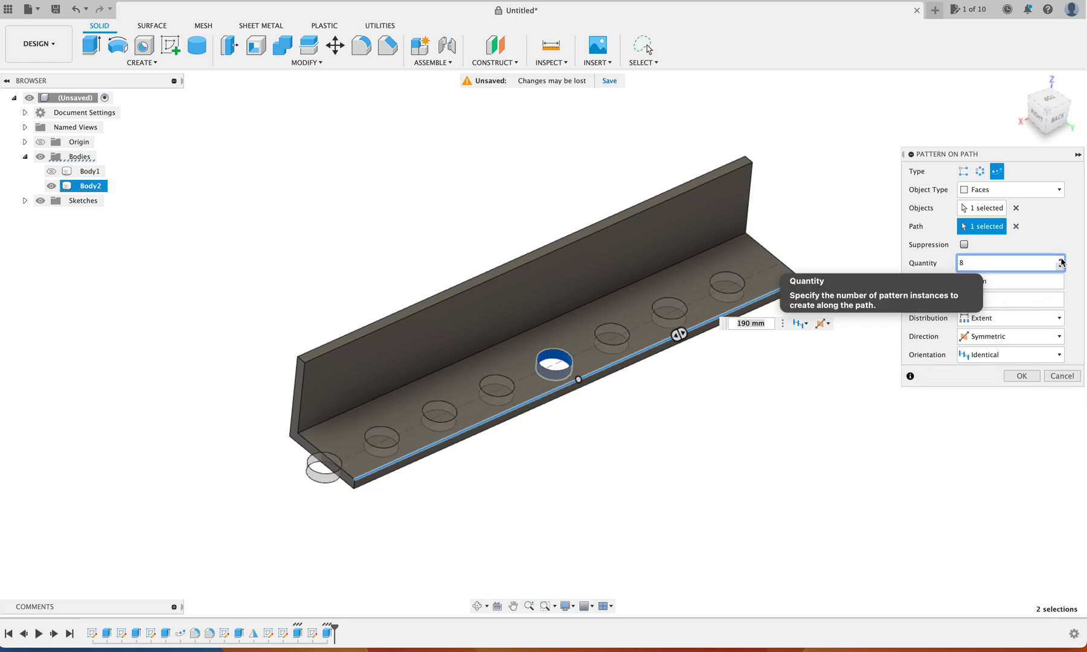
{"action": "left_click", "coordinate": [1060, 259]}
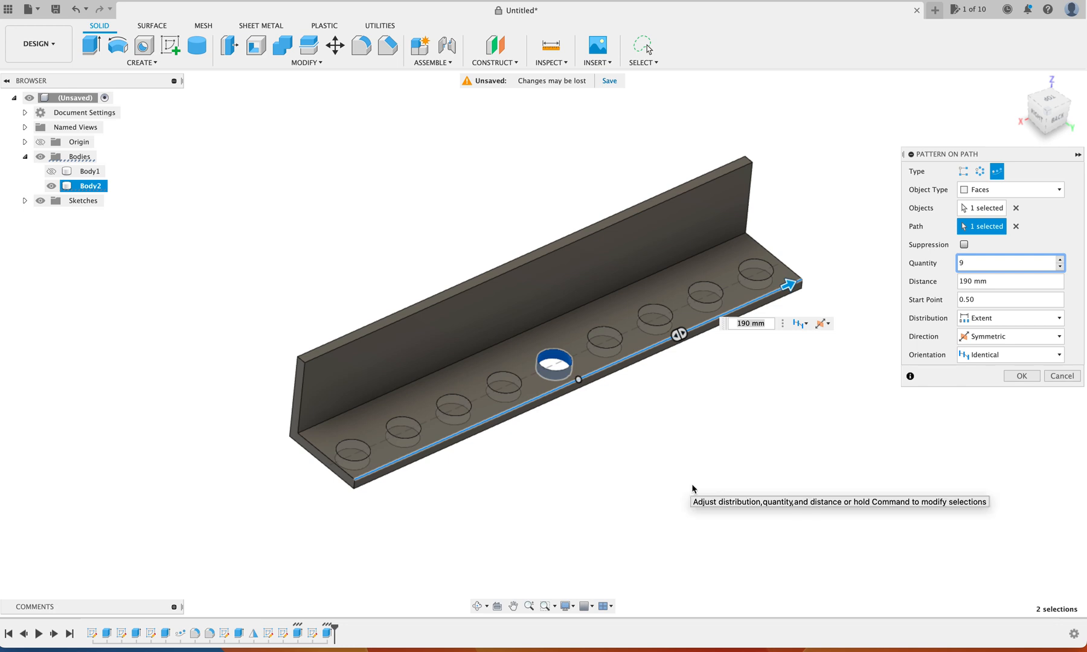
{"action": "left_click", "coordinate": [1020, 376]}
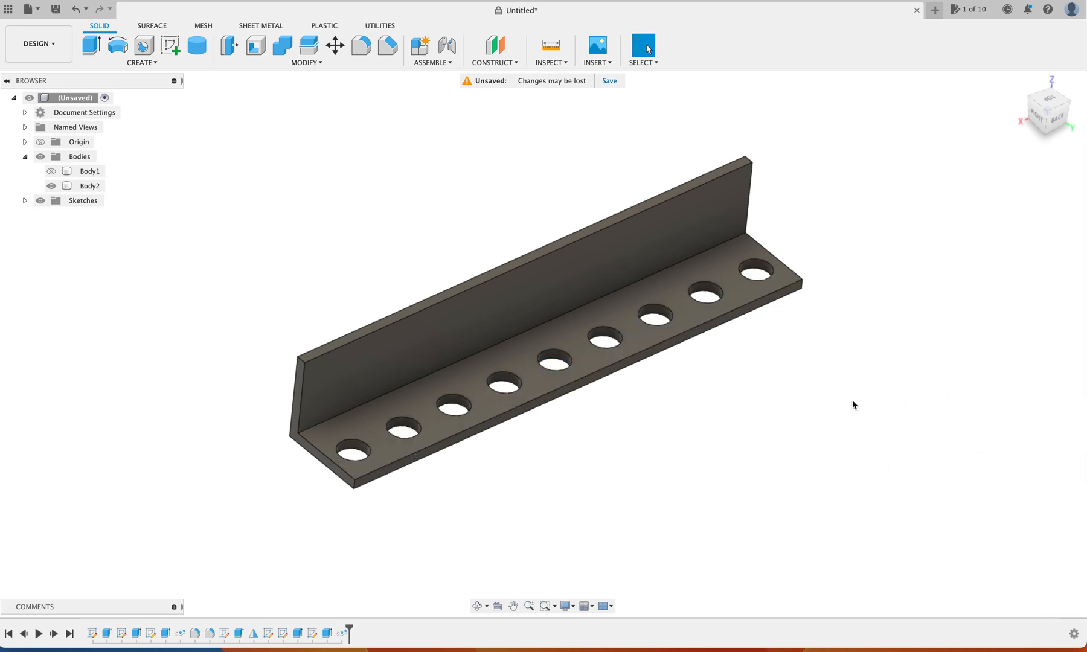
Fillet the two upper corner edges of the upright wall and the two front corner edges of the shelf with a 10 mm radius.
{"action": "scroll", "coordinate": [852, 401], "scroll_direction": "up", "scroll_amount": 10, "text": "shift"}
{"action": "scroll", "coordinate": [852, 400], "scroll_direction": "up", "scroll_amount": 8, "text": "shift"}
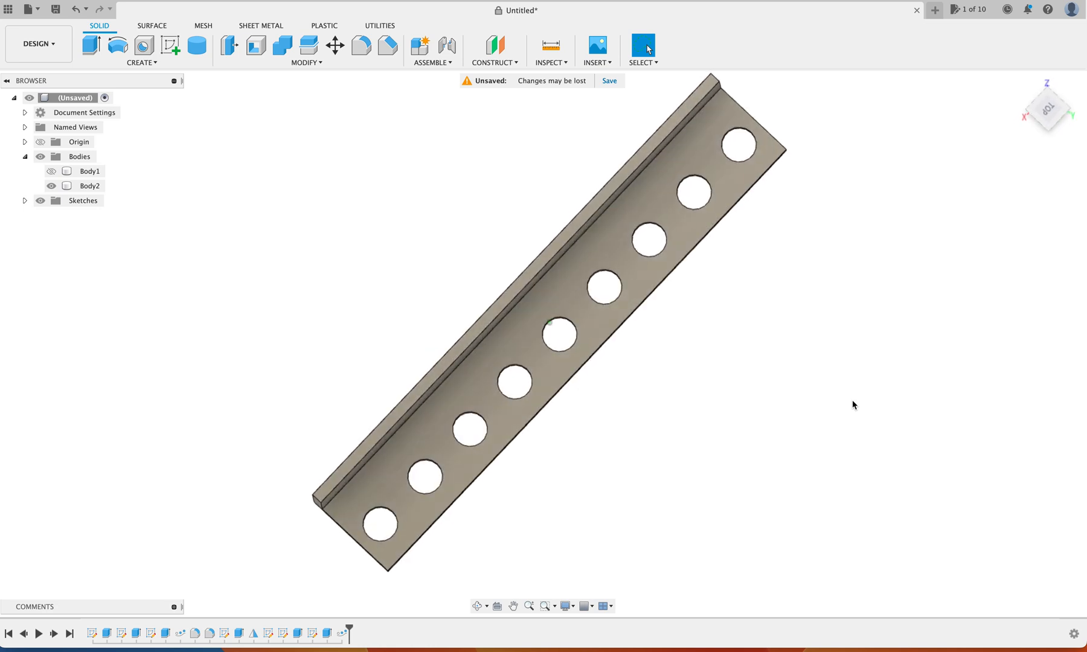
{"action": "scroll", "coordinate": [853, 401], "scroll_direction": "up", "scroll_amount": 8, "text": "shift"}
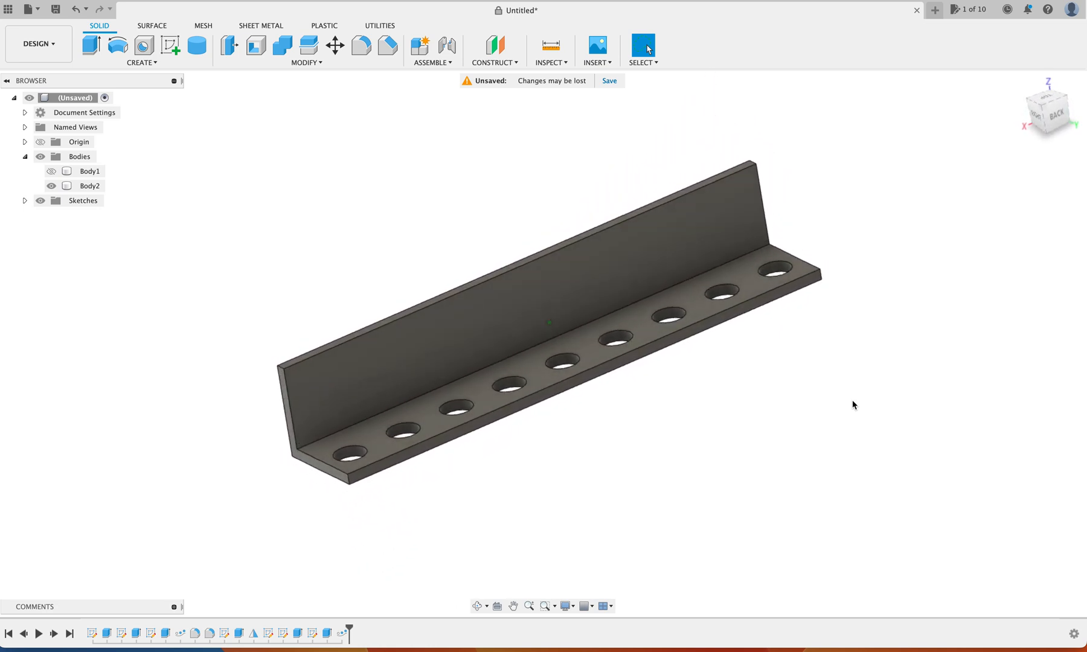
{"action": "scroll", "coordinate": [853, 401], "scroll_direction": "up", "scroll_amount": 5}
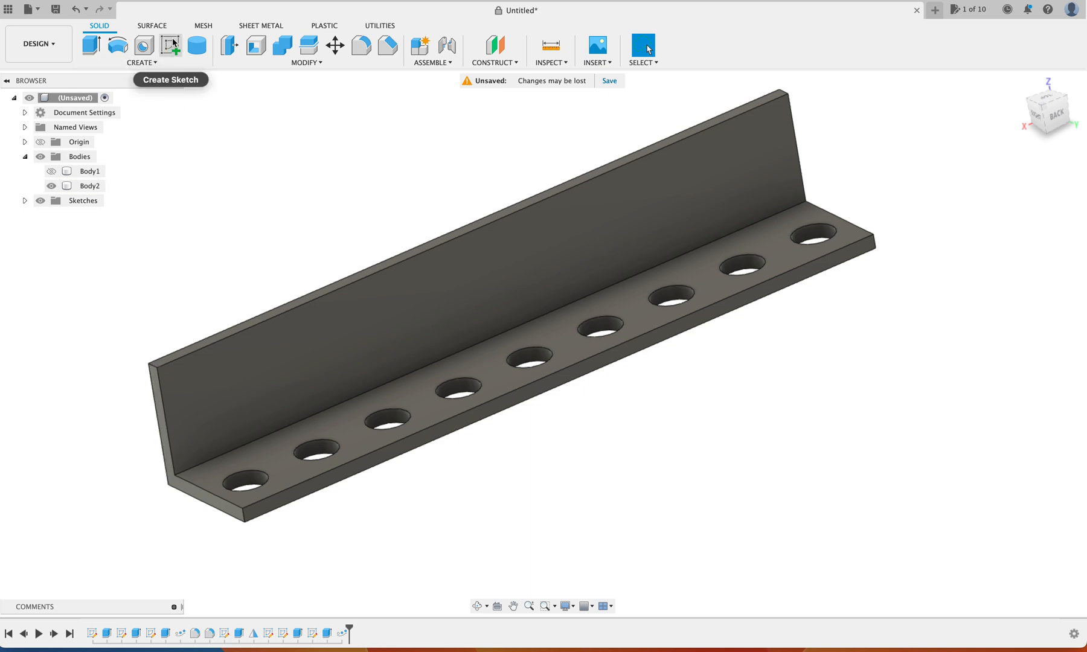
{"action": "left_click", "coordinate": [360, 45]}
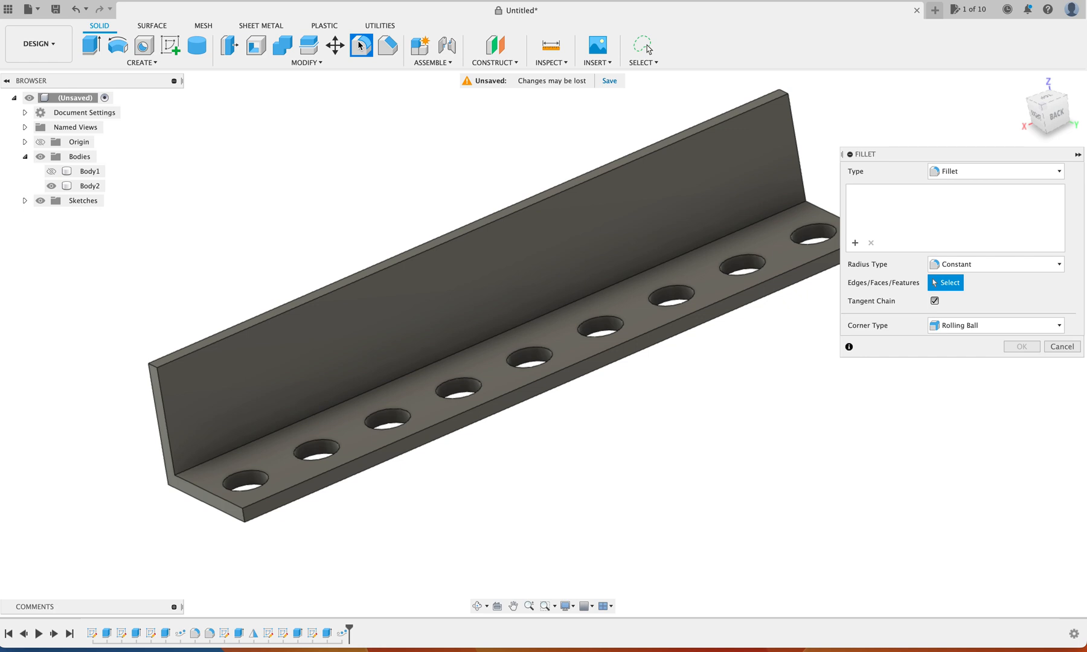
{"action": "left_click", "coordinate": [150, 370]}
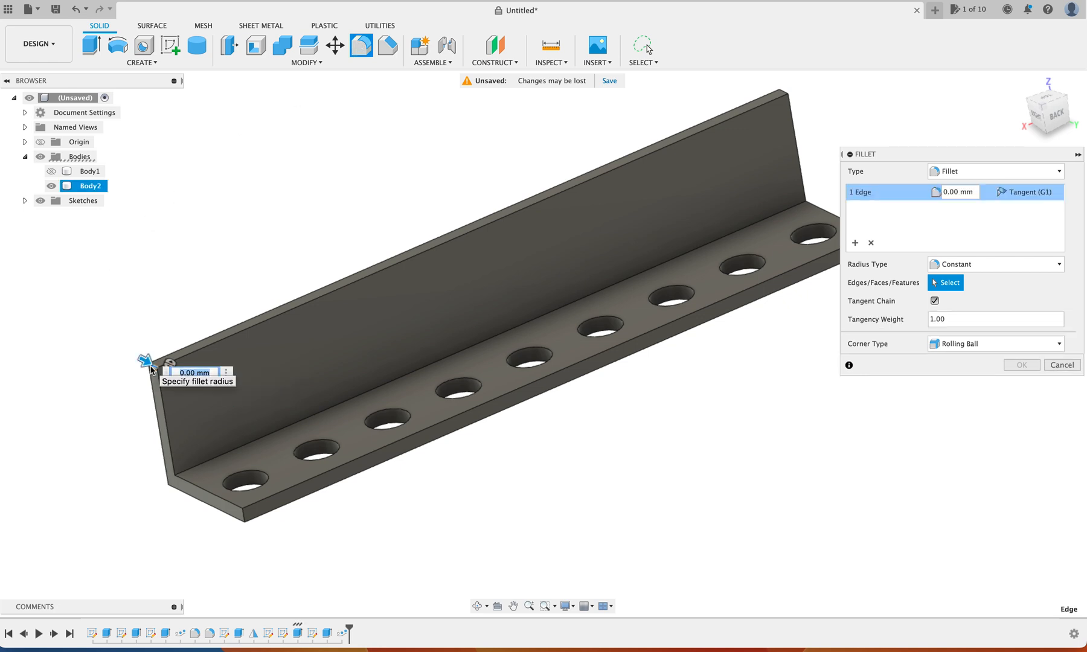
{"action": "left_click", "coordinate": [242, 518]}
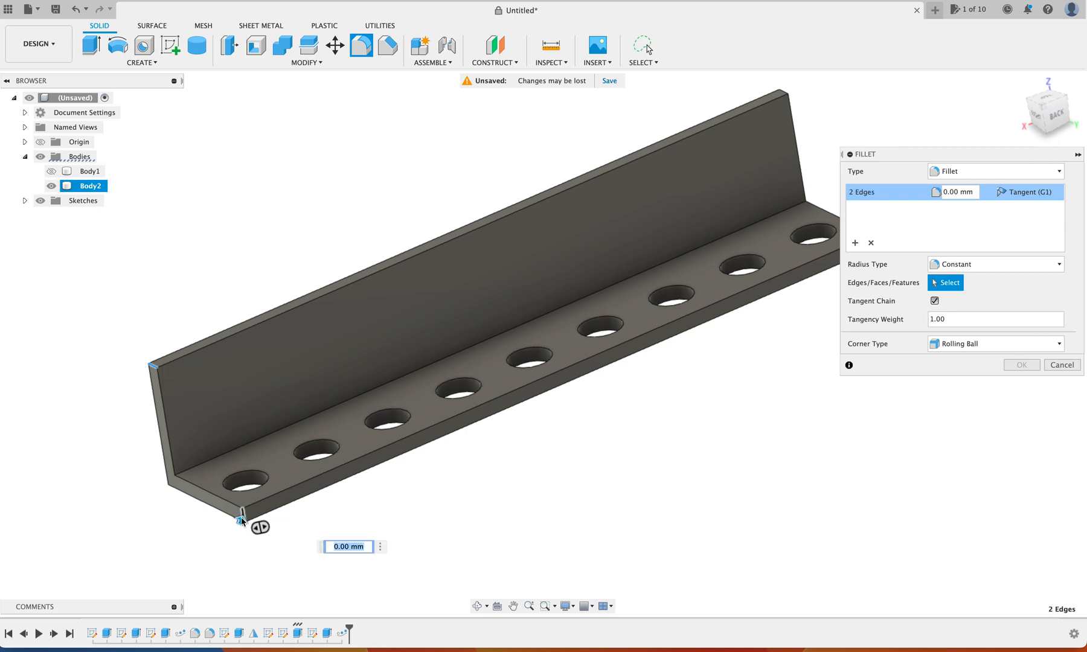
{"action": "scroll", "coordinate": [365, 471], "scroll_direction": "right", "scroll_amount": 3}
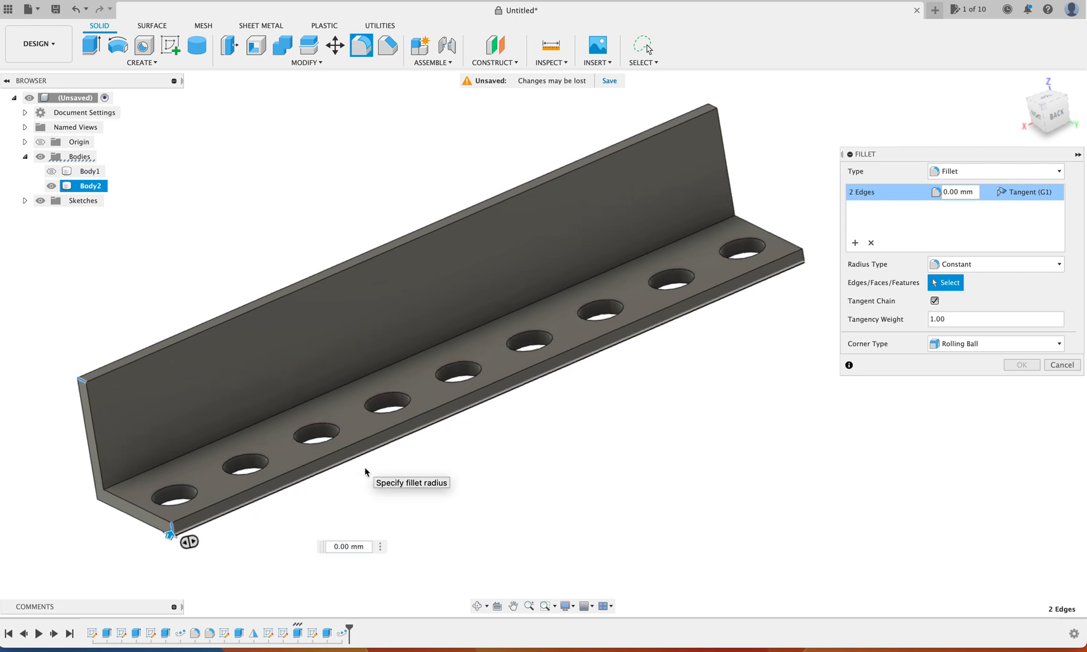
{"action": "left_click", "coordinate": [801, 259]}
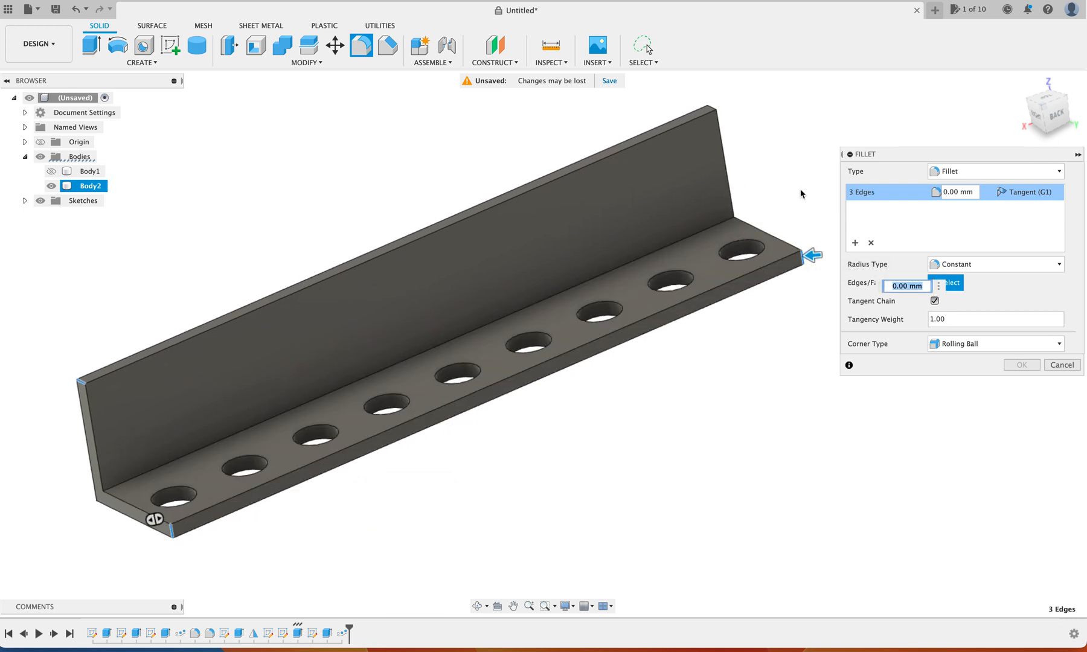
{"action": "left_click", "coordinate": [713, 109]}
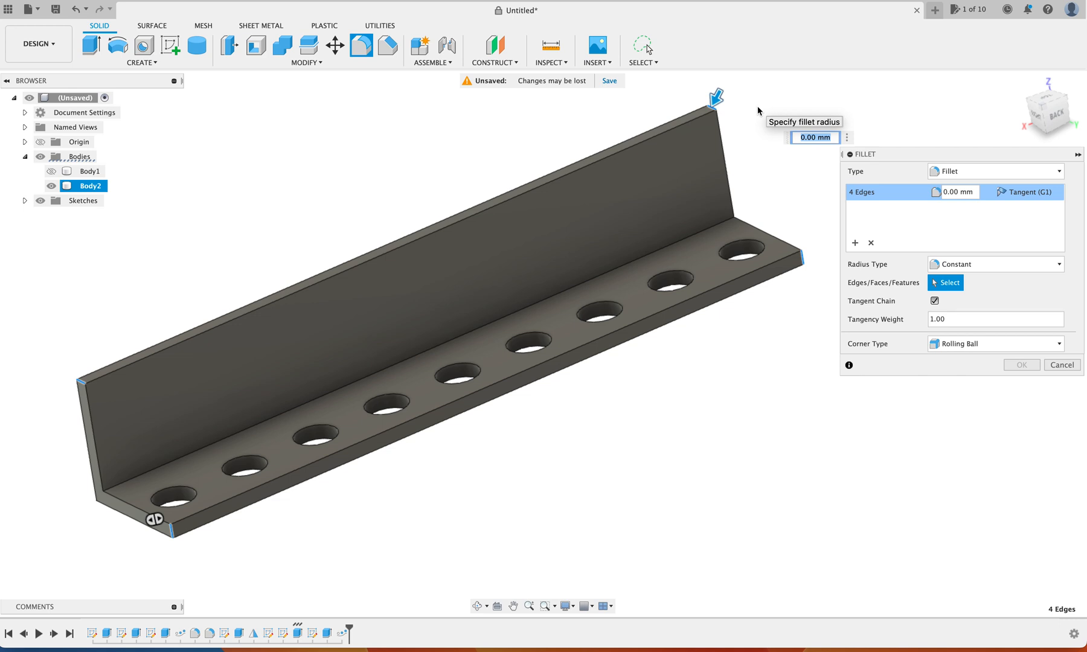
{"action": "left_click", "coordinate": [944, 193]}
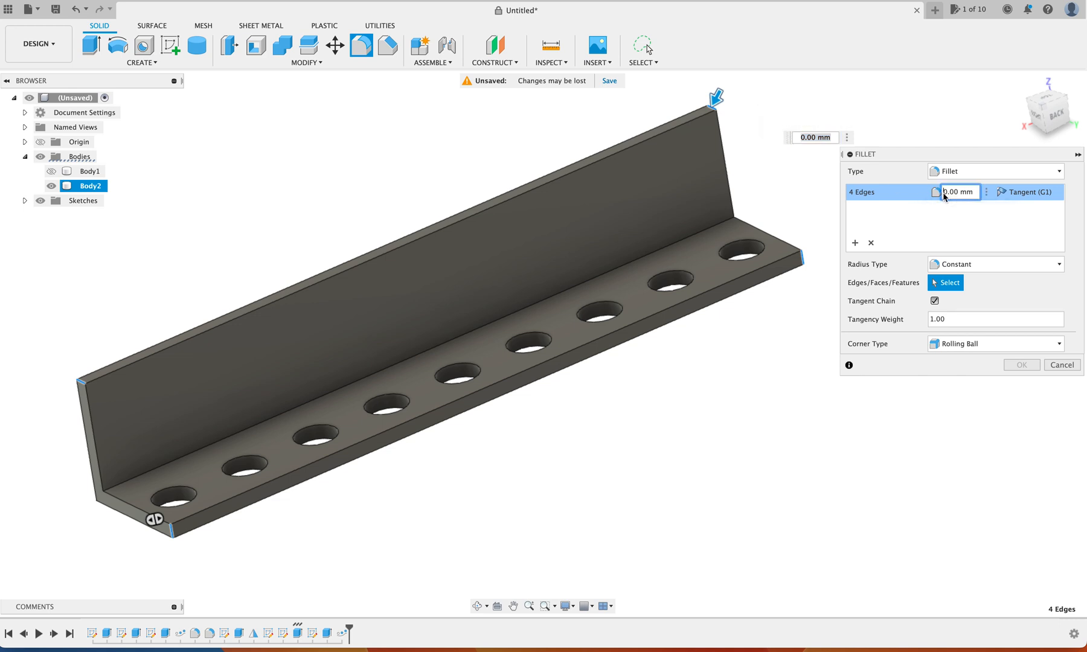
{"action": "type", "text": "1"}
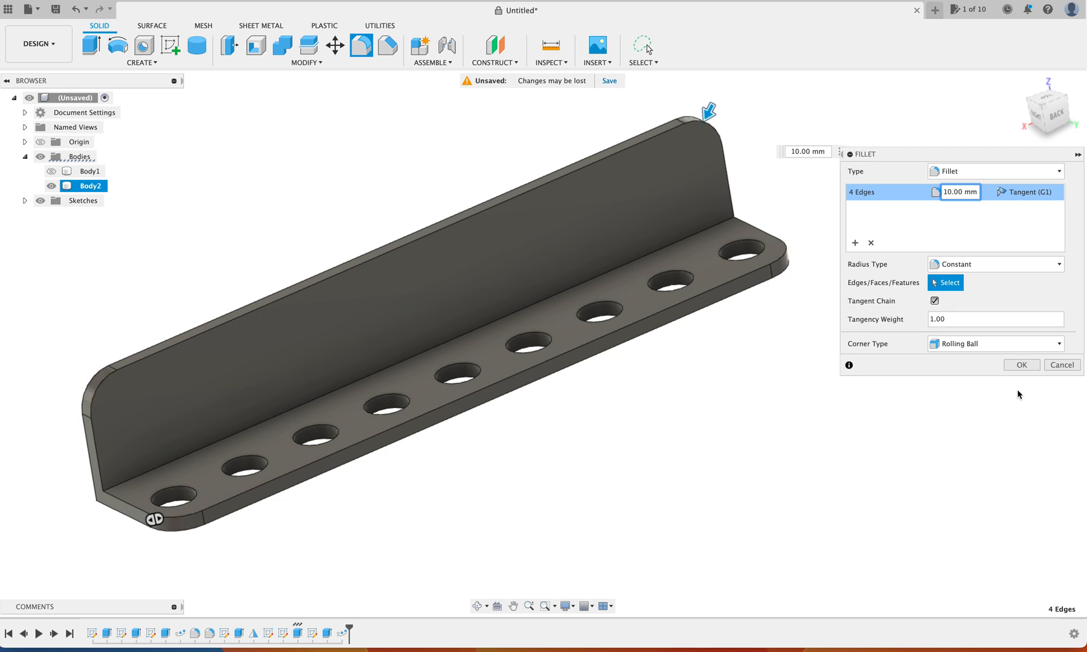
{"action": "left_click", "coordinate": [1020, 364]}
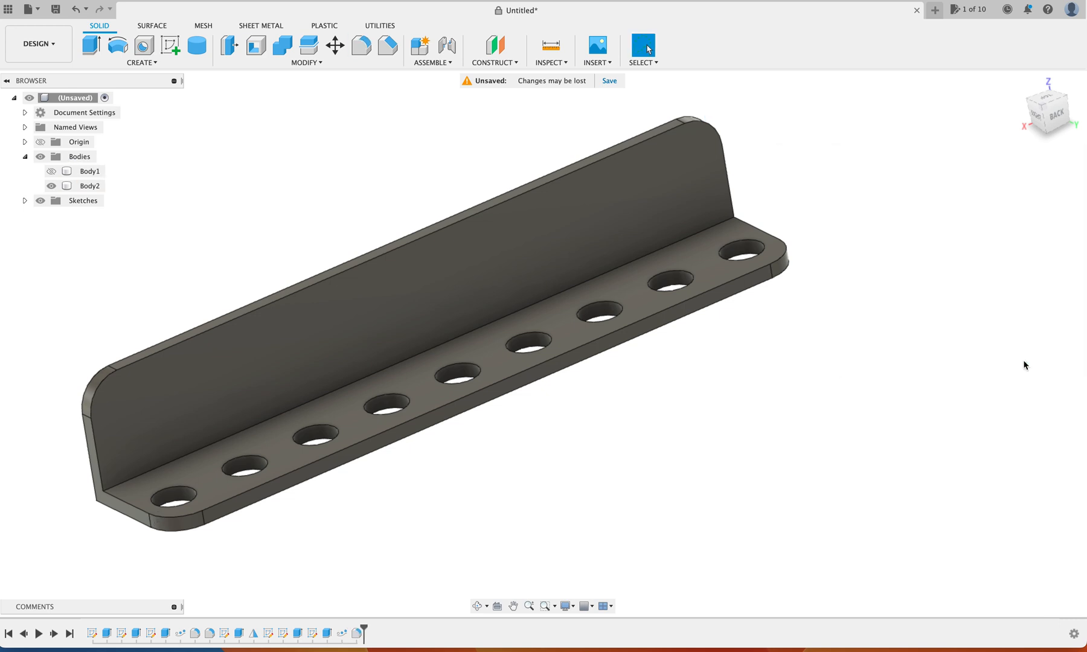
Inspect the rounded corners, the row of tool holes and the upright wall from several angles.
{"action": "scroll", "coordinate": [822, 308], "scroll_direction": "up", "scroll_amount": 10, "text": "shift"}
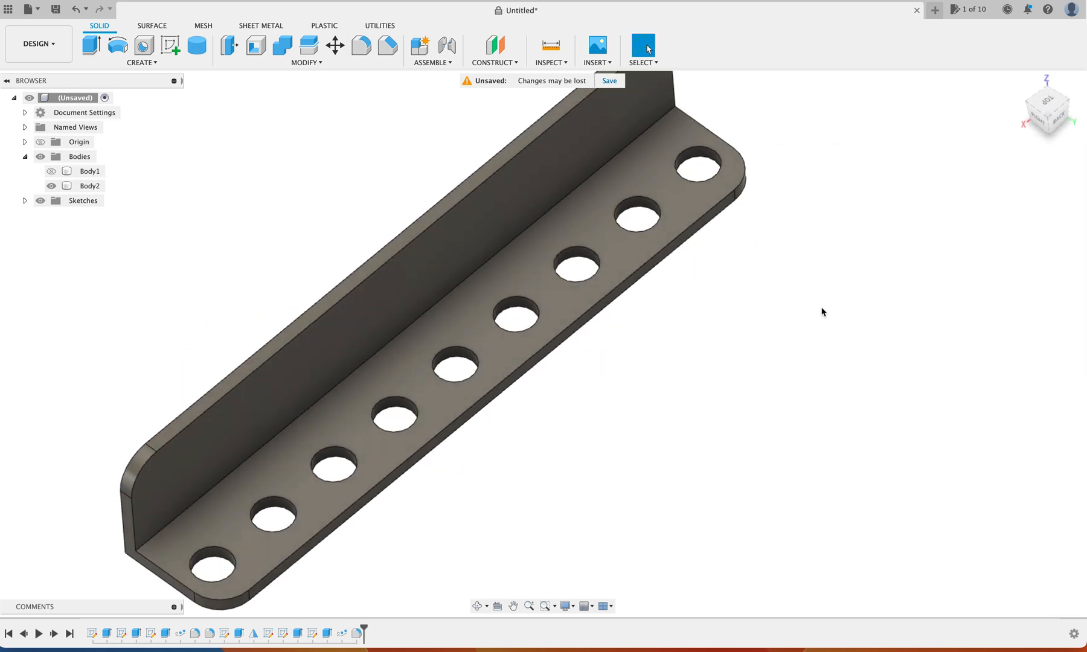
{"action": "scroll", "coordinate": [822, 308], "scroll_direction": "down", "scroll_amount": 5}
{"action": "scroll", "coordinate": [822, 309], "scroll_direction": "up", "scroll_amount": 5, "text": "shift"}
{"action": "scroll", "coordinate": [822, 308], "scroll_direction": "up", "scroll_amount": 3, "text": "shift"}
{"action": "scroll", "coordinate": [822, 309], "scroll_direction": "down", "scroll_amount": 10, "text": "shift"}
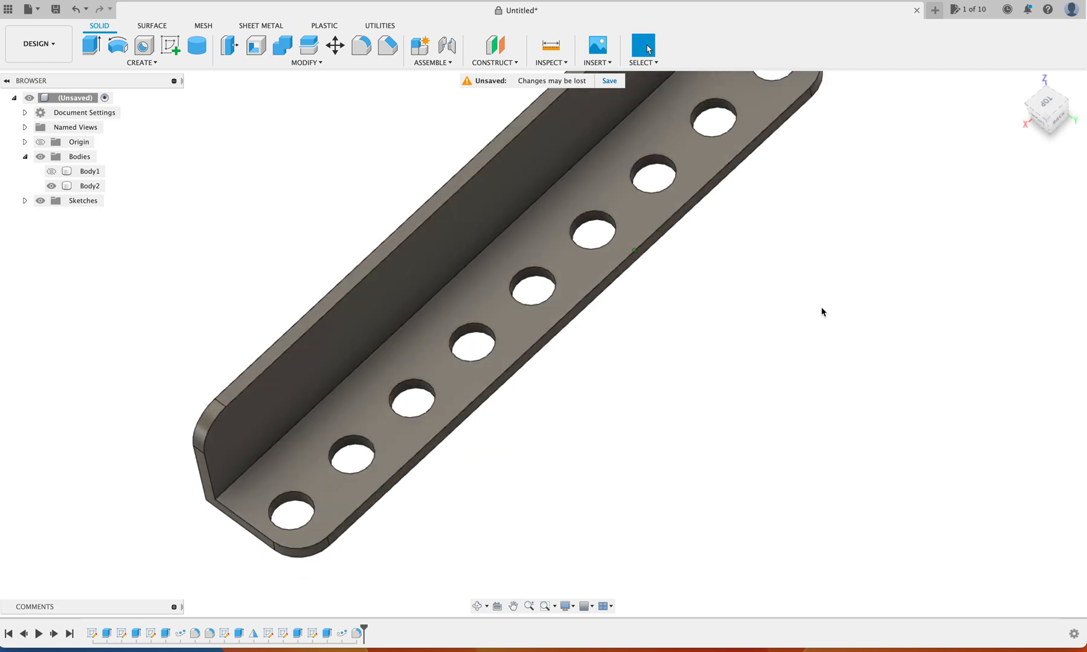
{"action": "scroll", "coordinate": [822, 311], "scroll_direction": "right", "scroll_amount": 5}
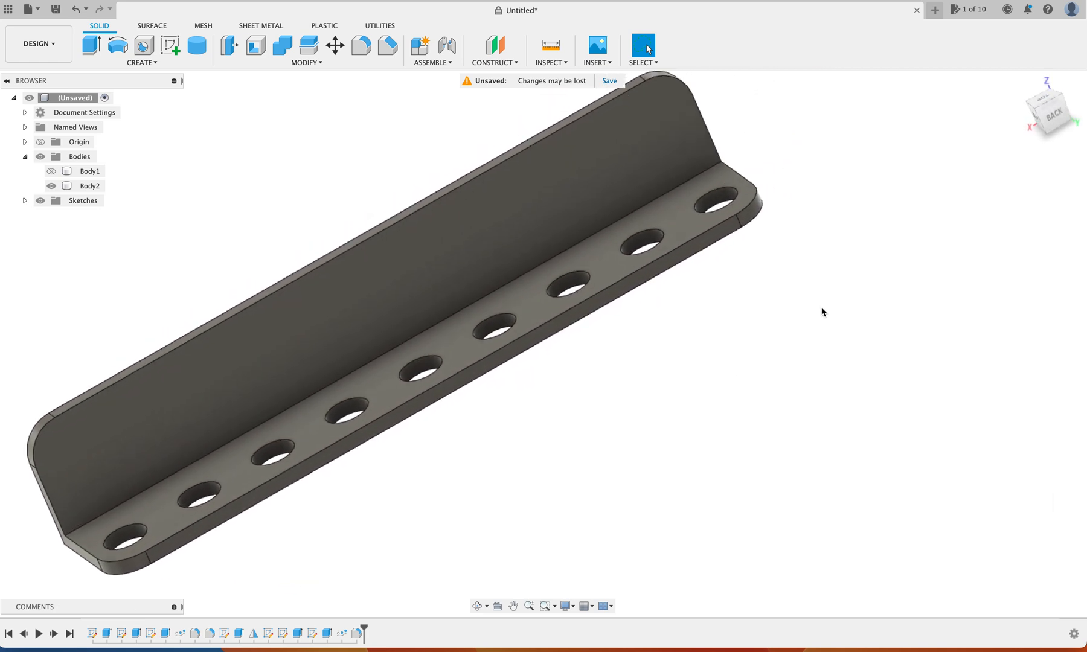
{"action": "scroll", "coordinate": [821, 312], "scroll_direction": "down", "scroll_amount": 4, "text": "shift"}
{"action": "scroll", "coordinate": [821, 311], "scroll_direction": "up", "scroll_amount": 6, "text": "shift"}
{"action": "scroll", "coordinate": [821, 312], "scroll_direction": "down", "scroll_amount": 6, "text": "shift"}
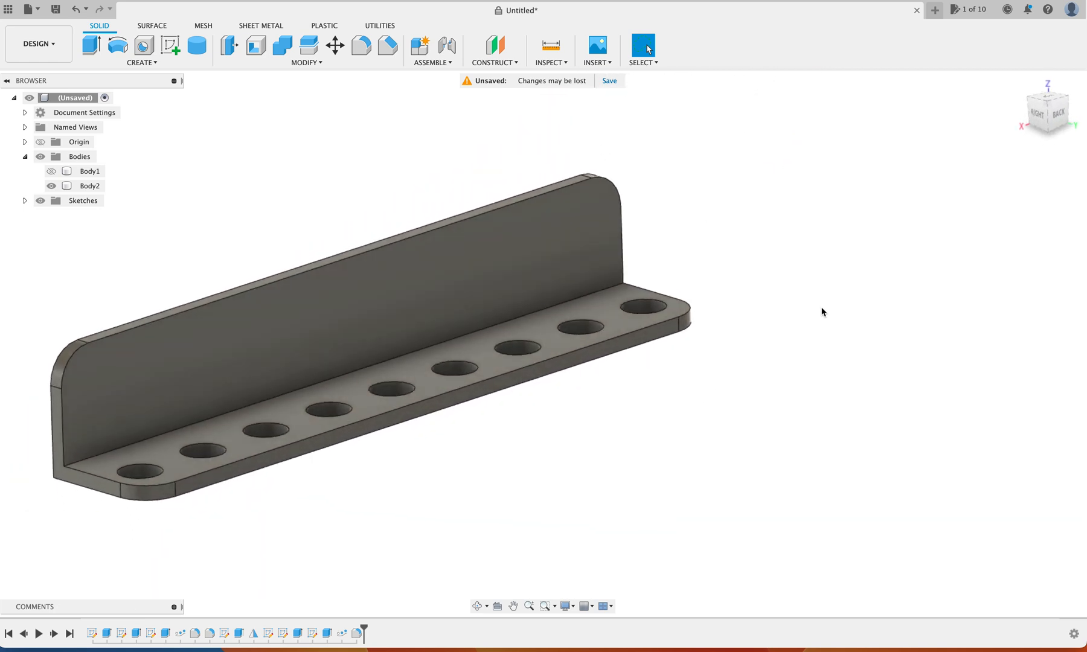
{"action": "scroll", "coordinate": [821, 311], "scroll_direction": "left", "scroll_amount": 5}
{"action": "scroll", "coordinate": [822, 312], "scroll_direction": "down", "scroll_amount": 4, "text": "shift"}
{"action": "scroll", "coordinate": [822, 311], "scroll_direction": "right", "scroll_amount": 4, "text": "shift"}
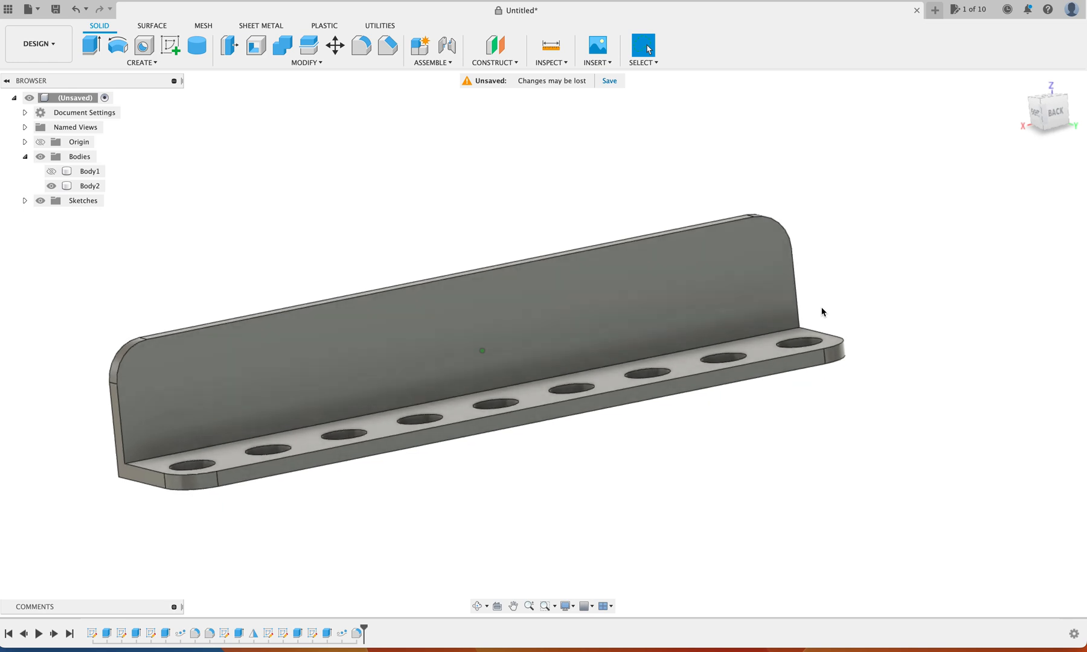
{"action": "scroll", "coordinate": [822, 311], "scroll_direction": "down", "scroll_amount": 4, "text": "shift"}
{"action": "scroll", "coordinate": [821, 312], "scroll_direction": "up", "scroll_amount": 3, "text": "shift"}
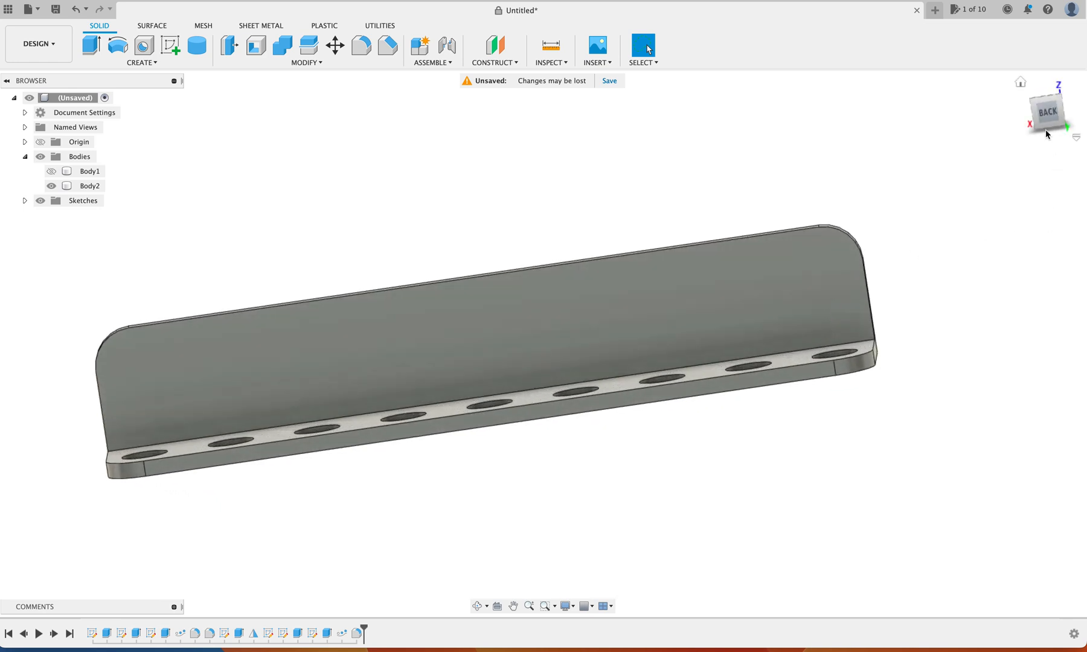
Start a sketch on the upright wall's shelf-side face and place a text frame about 175 mm wide and 20 mm tall across it.
{"action": "left_click", "coordinate": [1049, 114]}
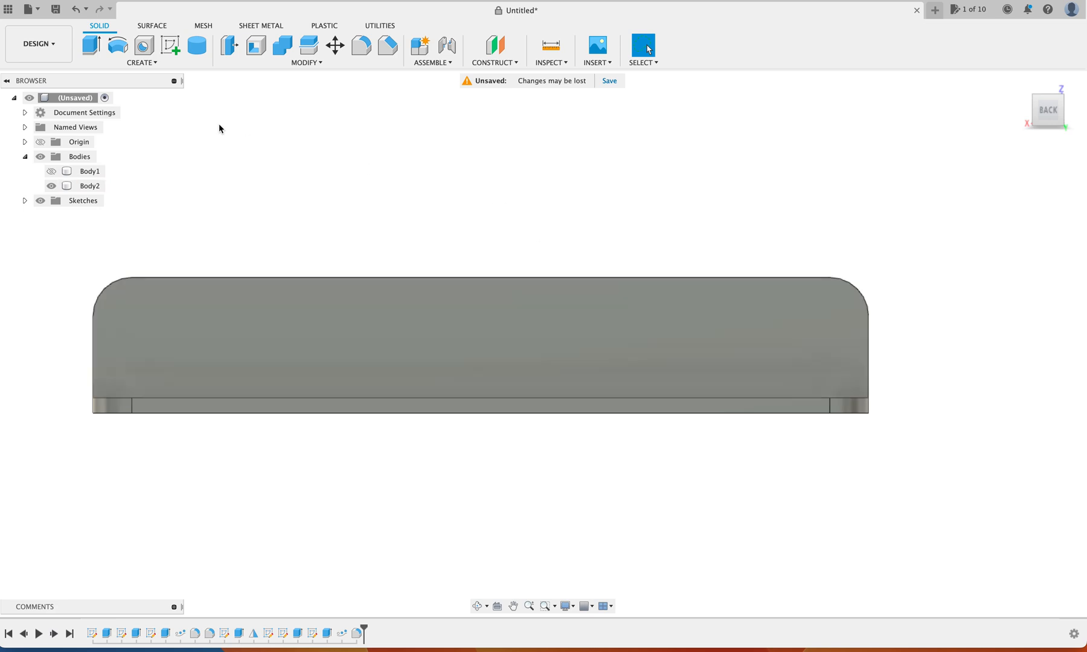
{"action": "left_click", "coordinate": [170, 45]}
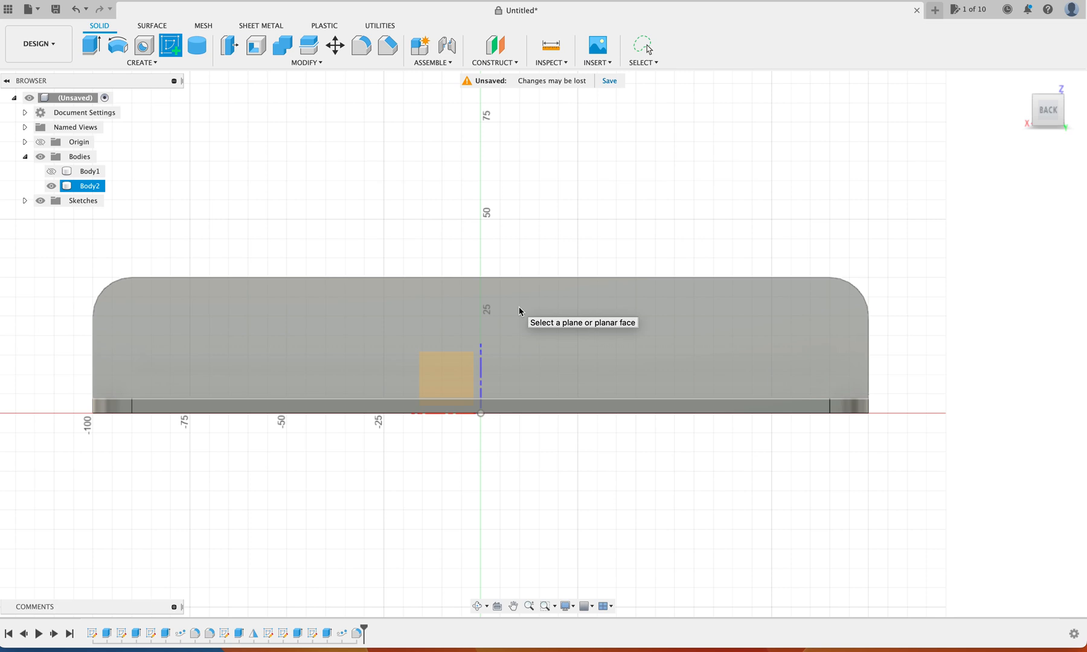
{"action": "left_click", "coordinate": [518, 310]}
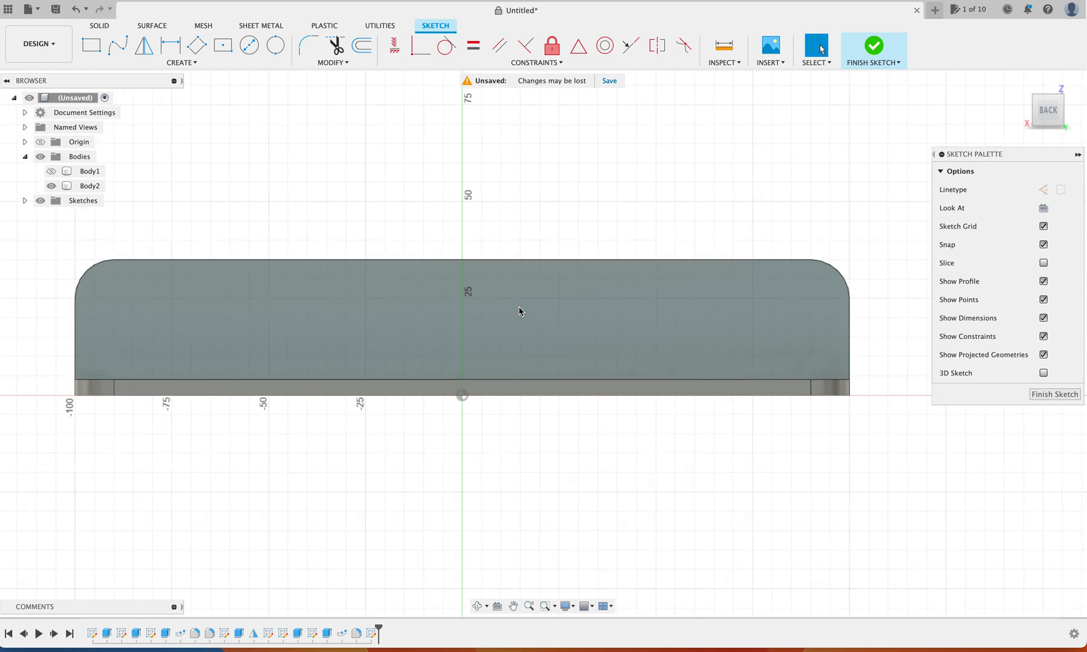
{"action": "left_click", "coordinate": [184, 63]}
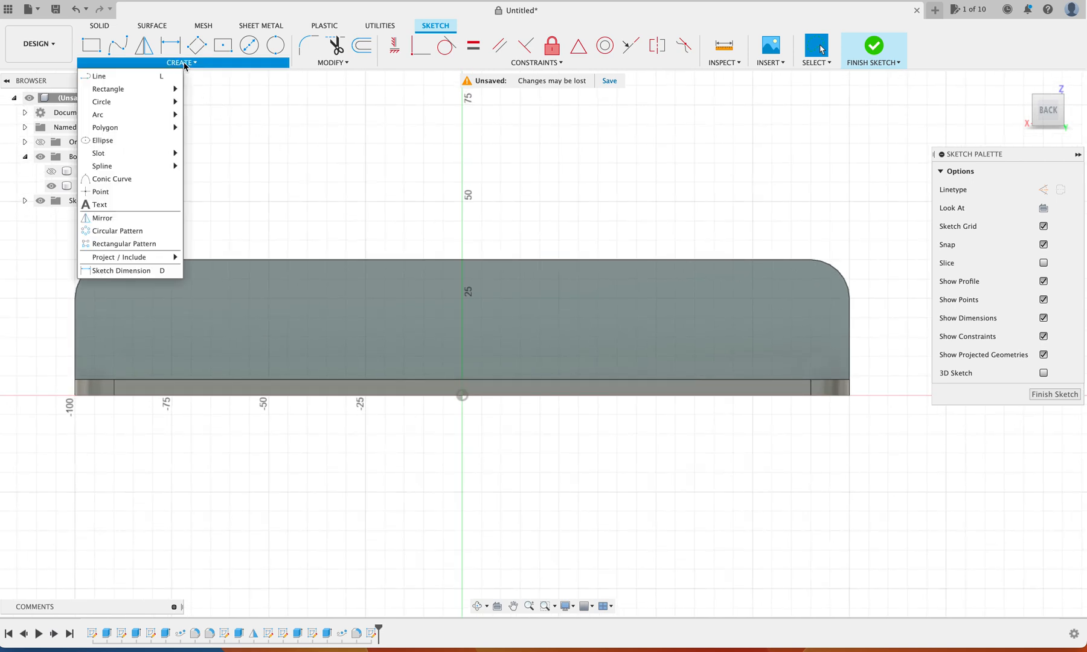
{"action": "left_click", "coordinate": [100, 205]}
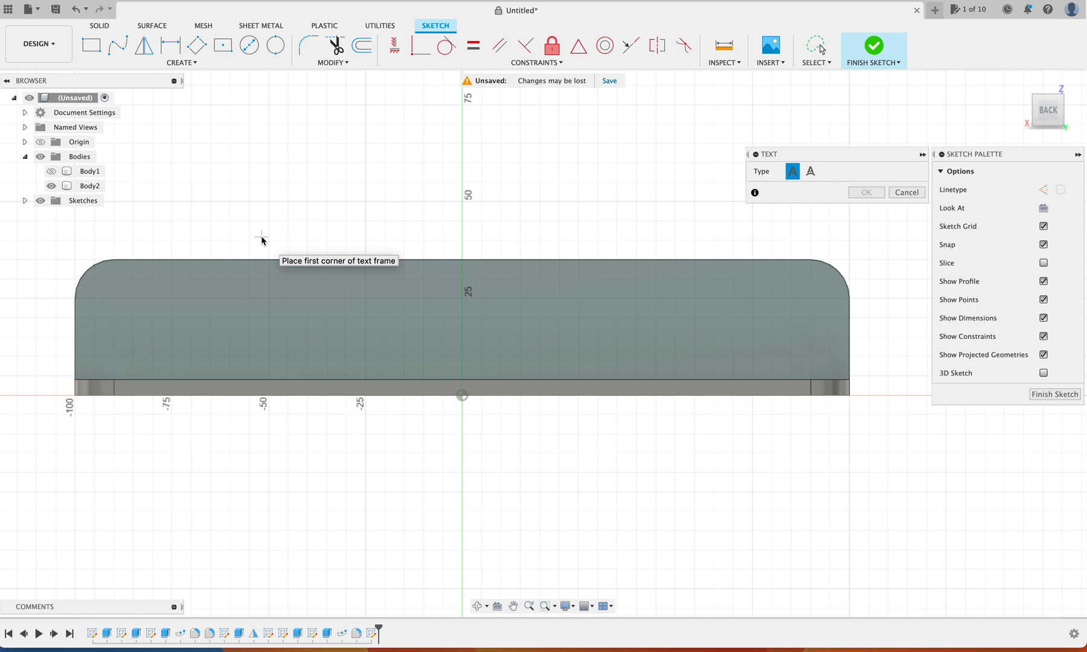
{"action": "left_click", "coordinate": [134, 279]}
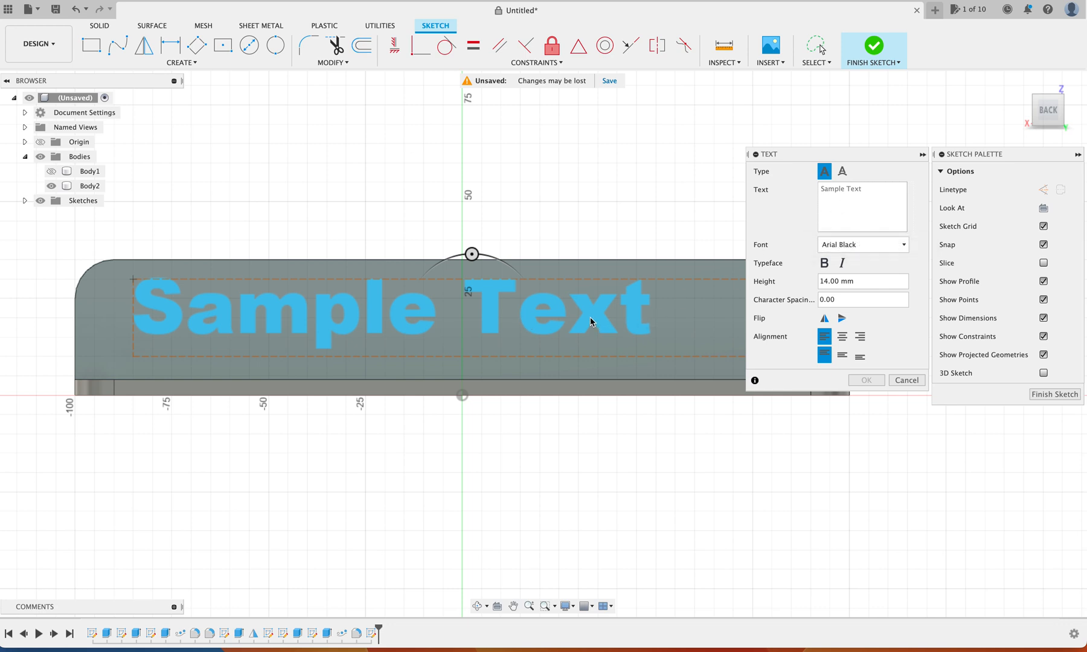
{"action": "scroll", "coordinate": [555, 309], "scroll_direction": "down", "scroll_amount": 1}
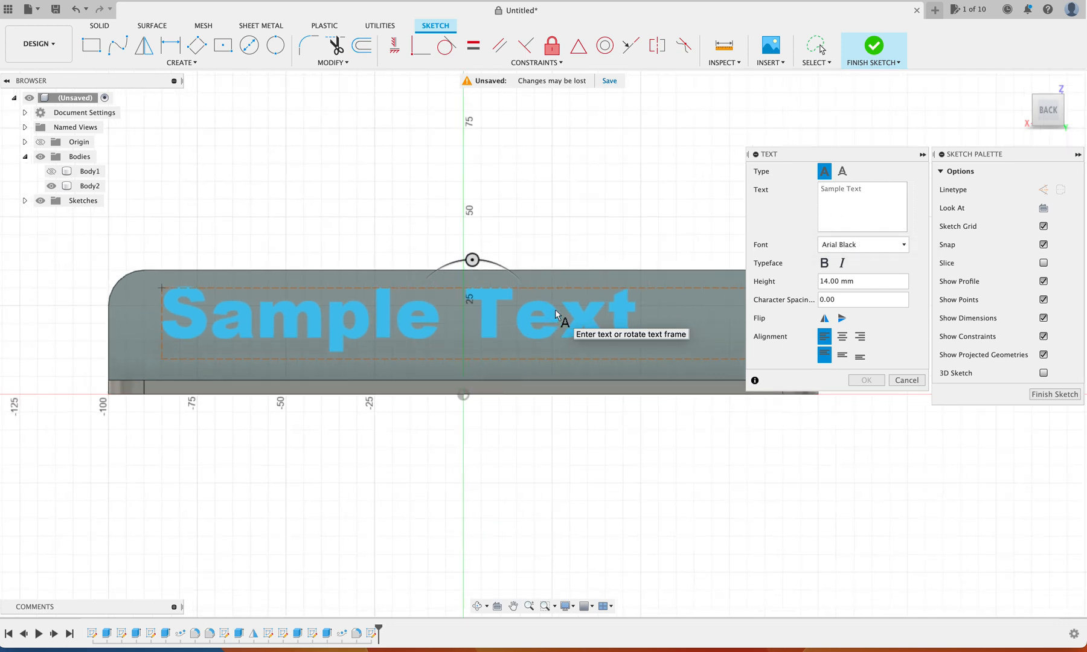
{"action": "scroll", "coordinate": [555, 309], "scroll_direction": "up", "scroll_amount": 5}
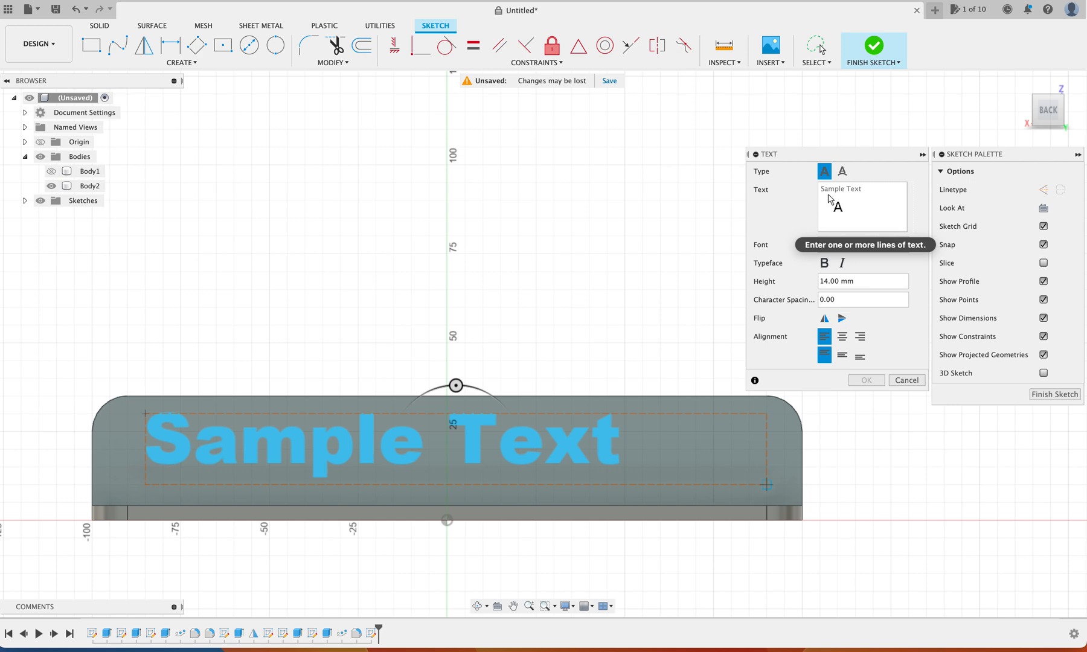
Enter Dads Tools in the text frame, indented with leading spaces to centre it, in Arial Black, and create the text.
{"action": "type", "text": "D"}
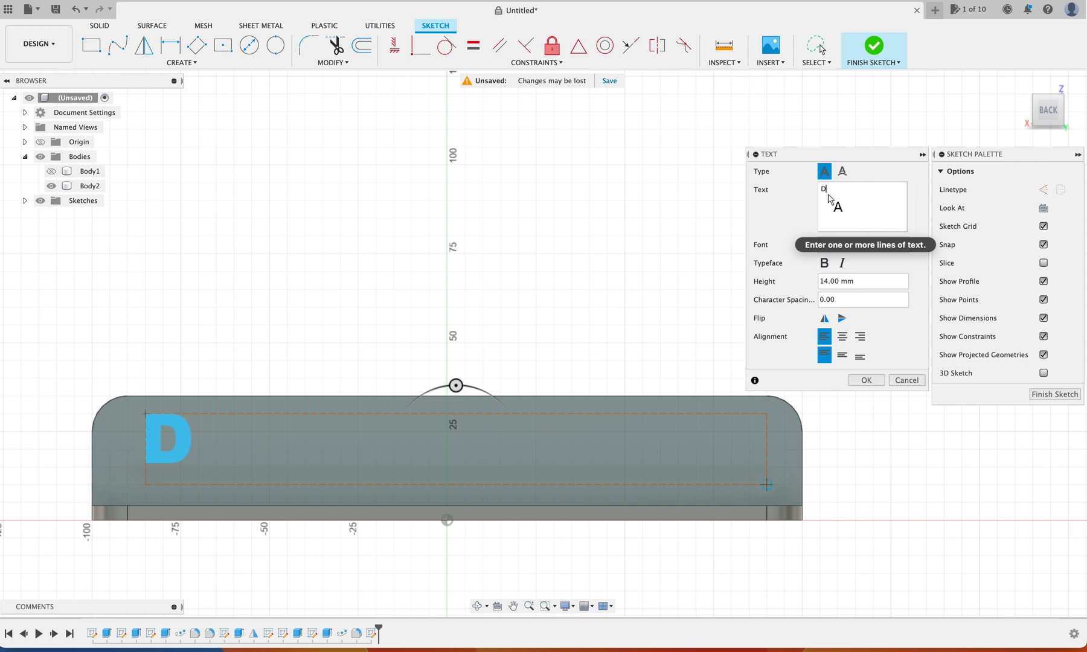
{"action": "type", "text": "ads"}
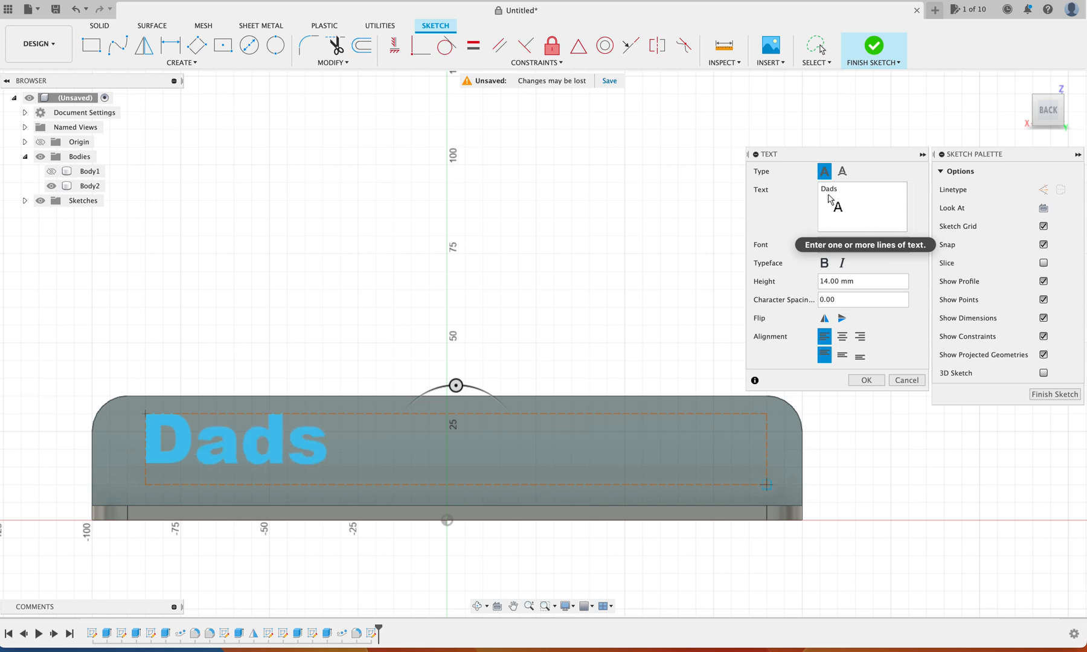
{"action": "type", "text": " T"}
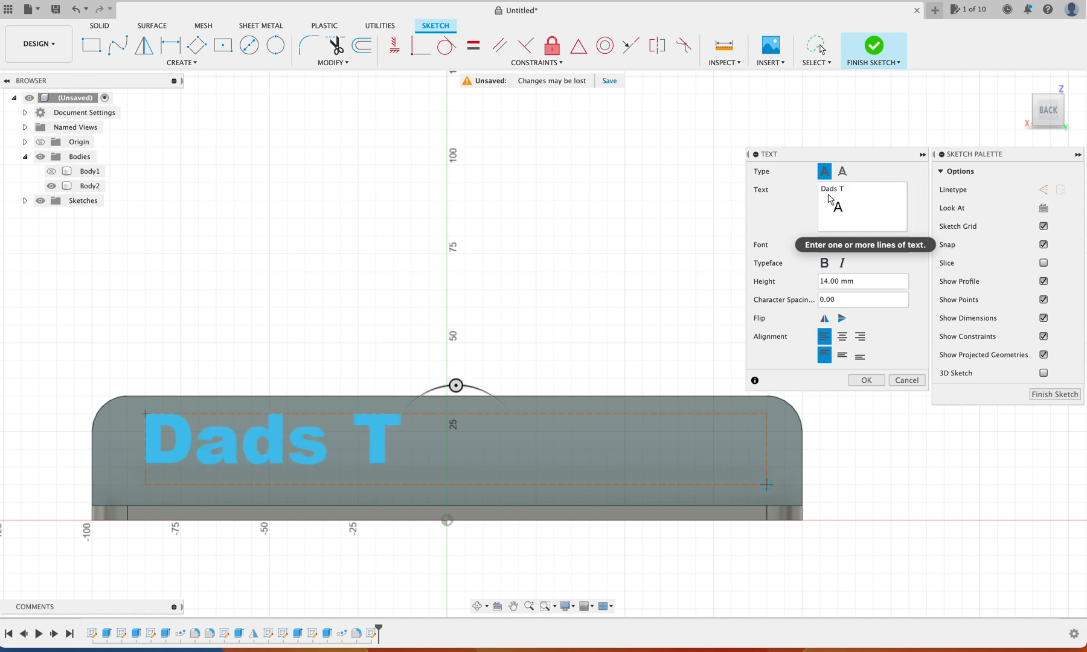
{"action": "type", "text": "ools"}
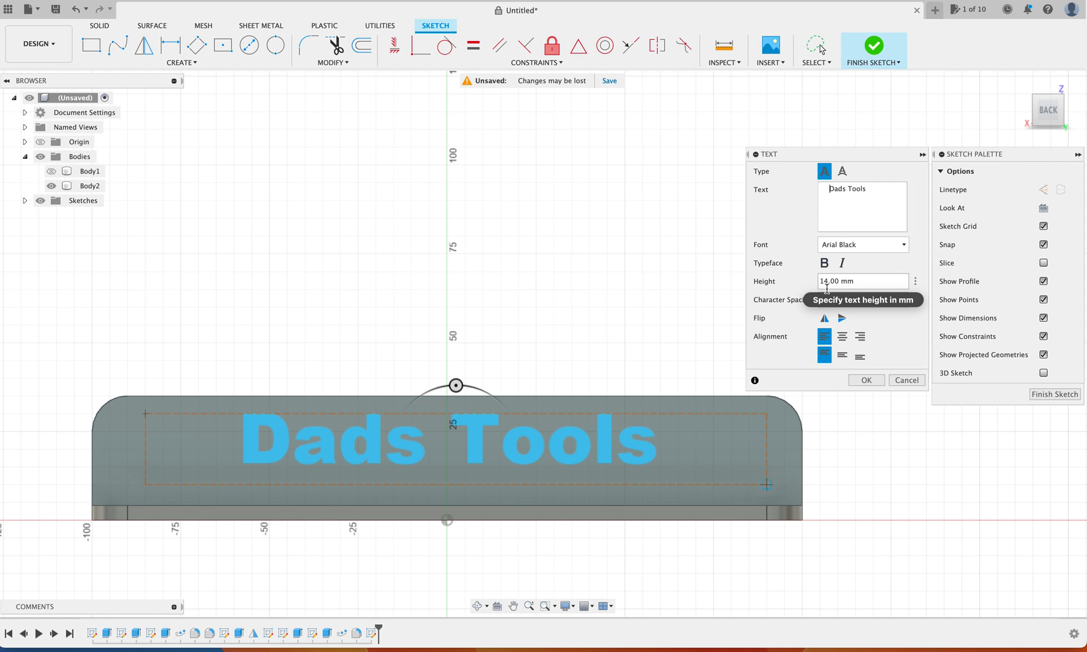
{"action": "left_click", "coordinate": [904, 248]}
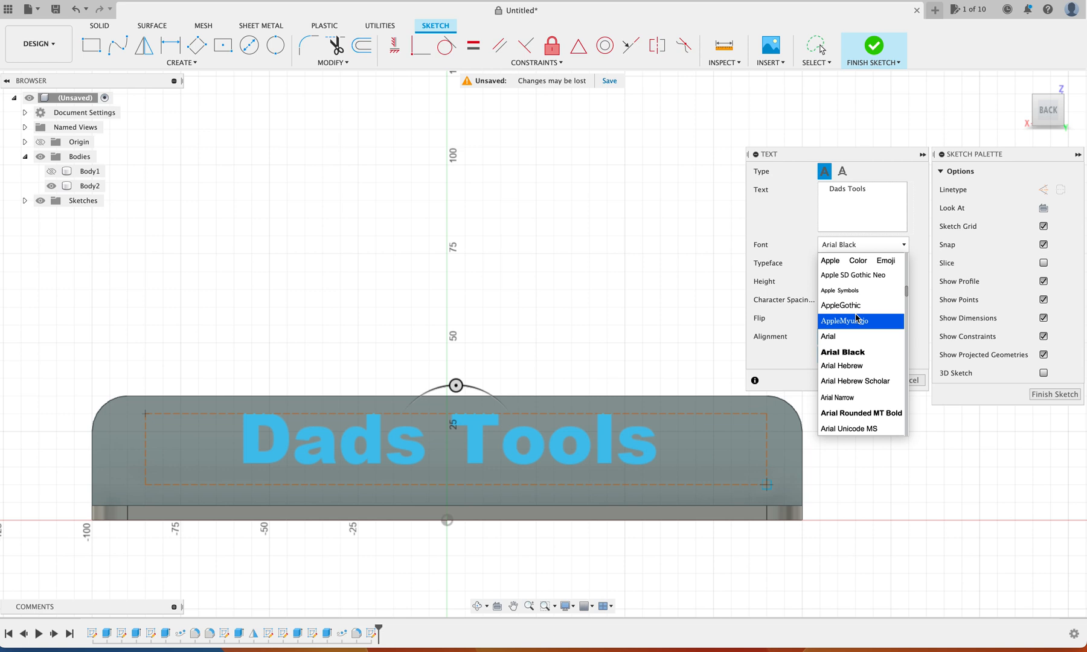
{"action": "left_click", "coordinate": [853, 354]}
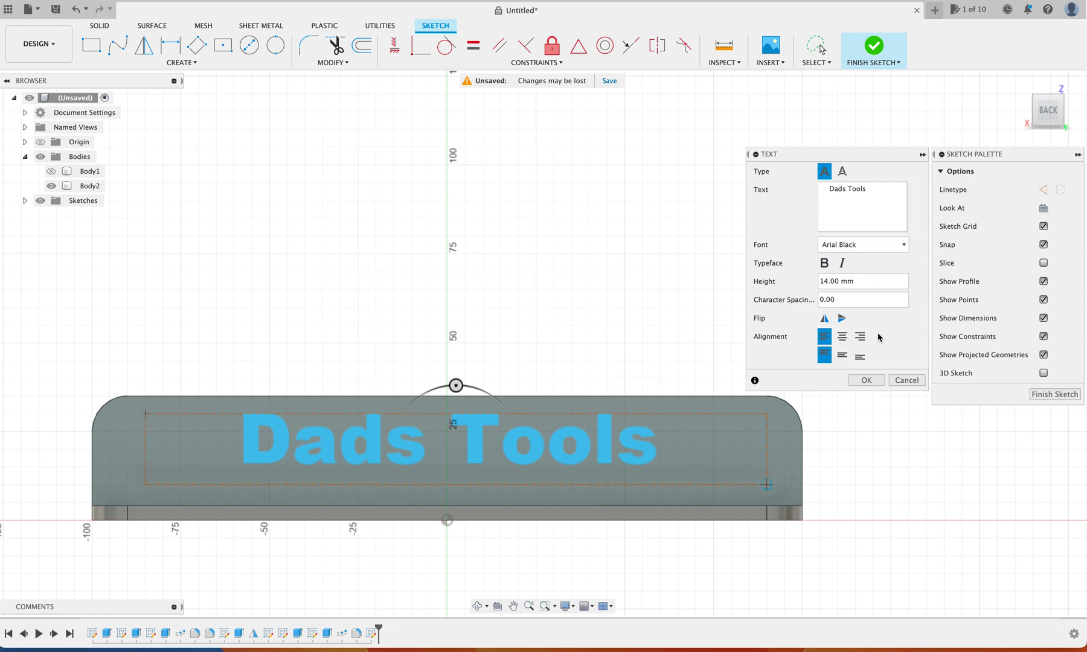
{"action": "left_click", "coordinate": [860, 381]}
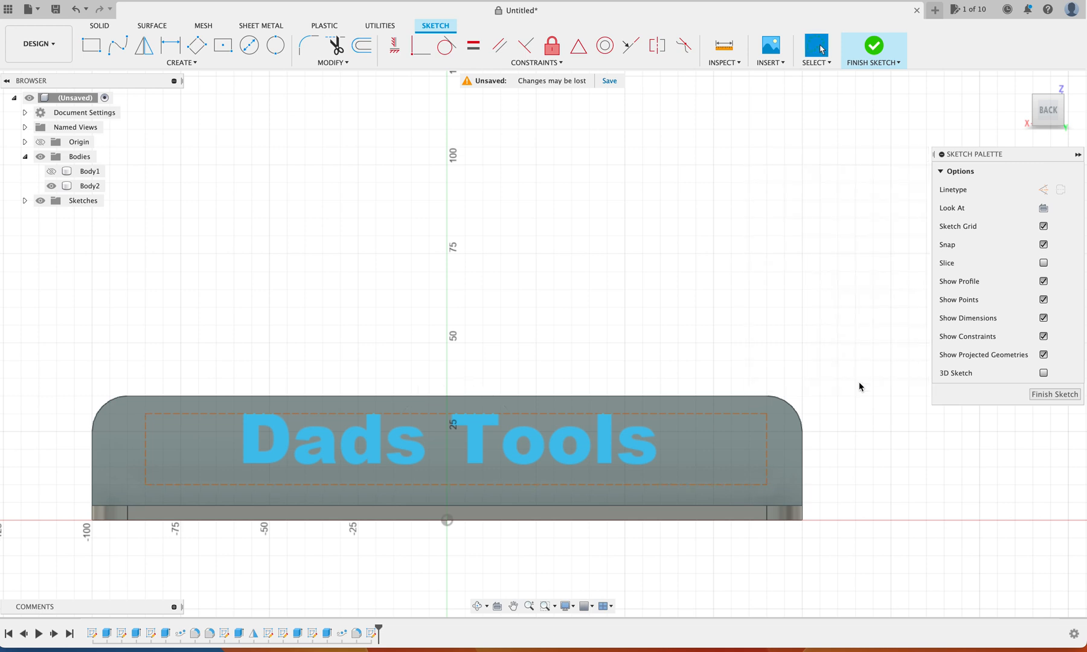
Start an extrusion and replace the selected wall profile with the Dads Tools text.
{"action": "scroll", "coordinate": [707, 237], "scroll_direction": "up", "scroll_amount": 3, "text": "shift"}
{"action": "scroll", "coordinate": [707, 237], "scroll_direction": "up", "scroll_amount": 5, "text": "shift"}
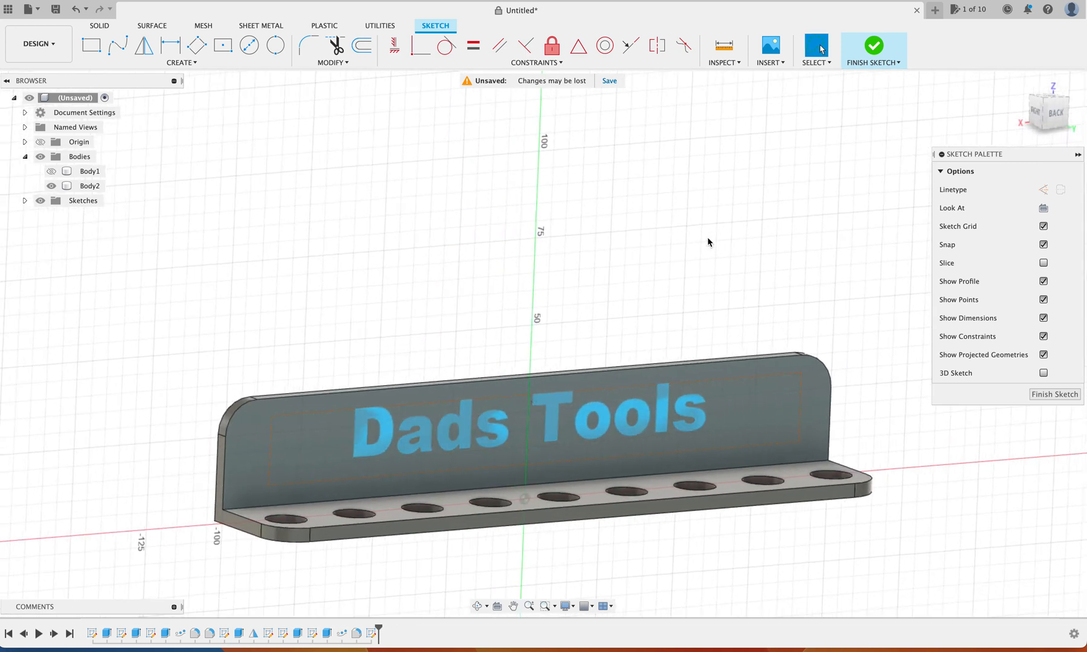
{"action": "scroll", "coordinate": [707, 237], "scroll_direction": "up", "scroll_amount": 5, "text": "shift"}
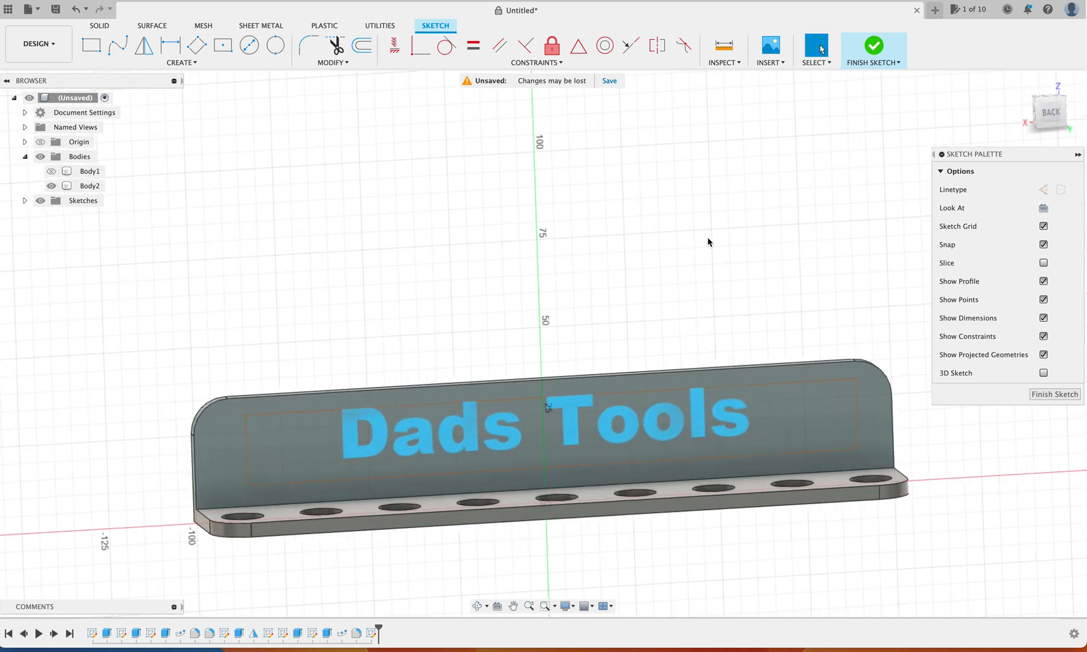
{"action": "scroll", "coordinate": [707, 237], "scroll_direction": "up", "scroll_amount": 1, "text": "shift"}
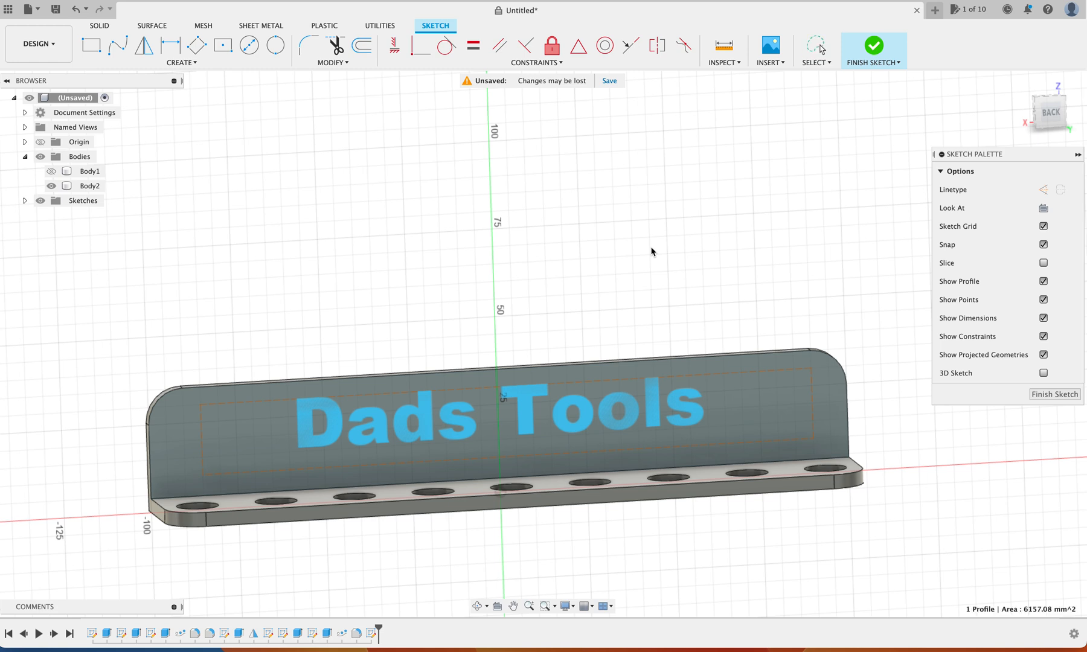
{"action": "key", "text": "e"}
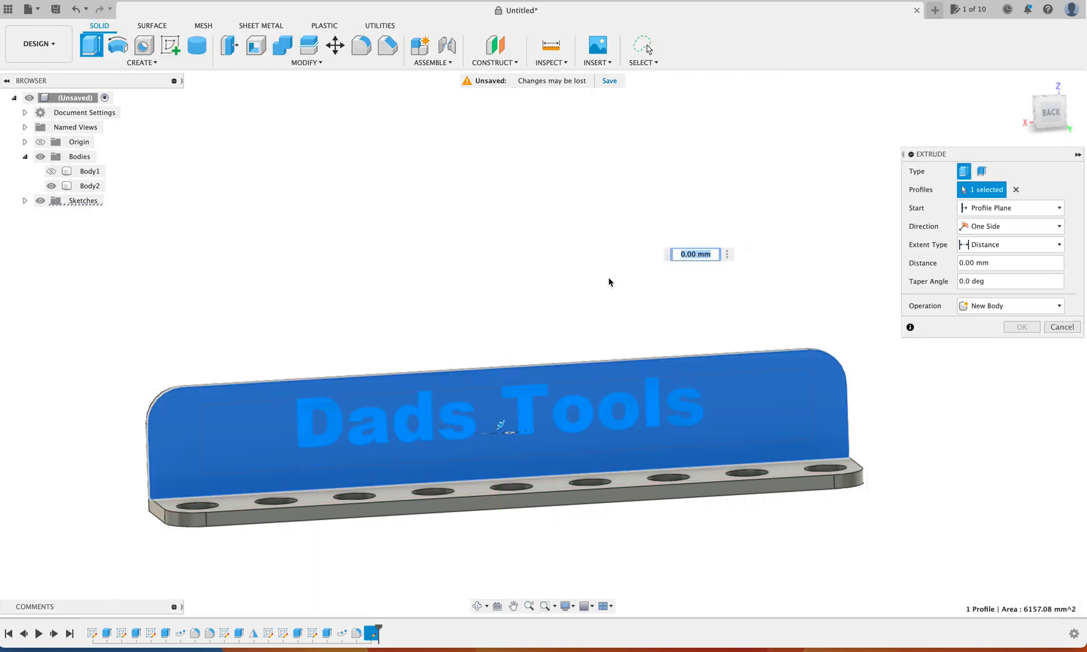
{"action": "scroll", "coordinate": [609, 282], "scroll_direction": "right", "scroll_amount": 3, "text": "shift"}
{"action": "scroll", "coordinate": [609, 279], "scroll_direction": "down", "scroll_amount": 3, "text": "shift"}
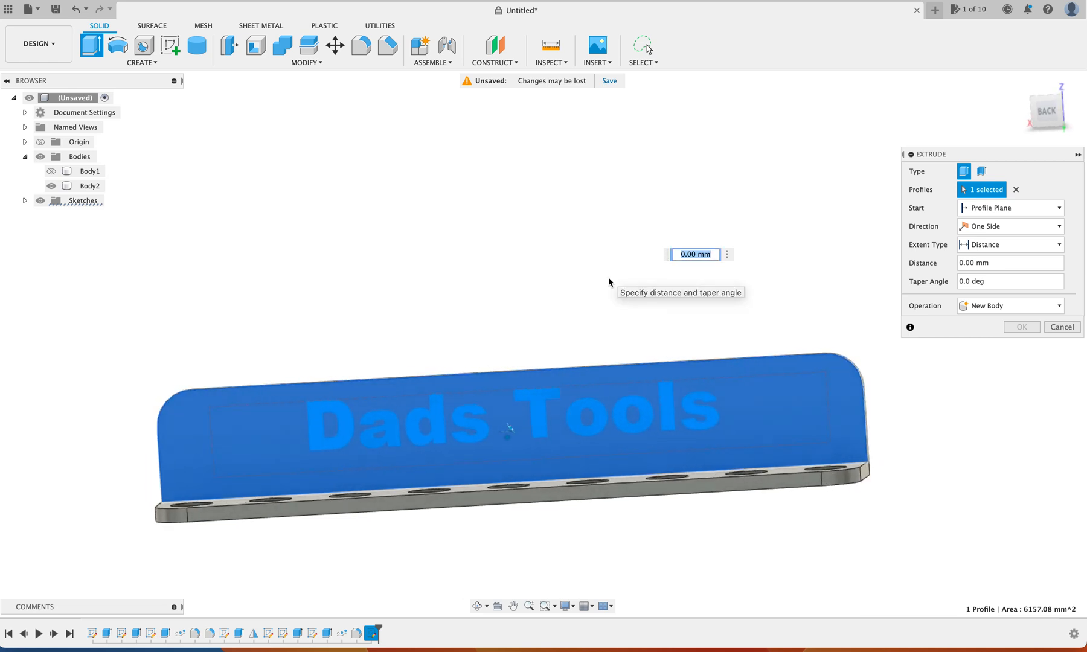
{"action": "scroll", "coordinate": [608, 278], "scroll_direction": "up", "scroll_amount": 3, "text": "shift"}
{"action": "scroll", "coordinate": [608, 278], "scroll_direction": "down", "scroll_amount": 5, "text": "shift"}
{"action": "scroll", "coordinate": [608, 281], "scroll_direction": "up", "scroll_amount": 3, "text": "shift"}
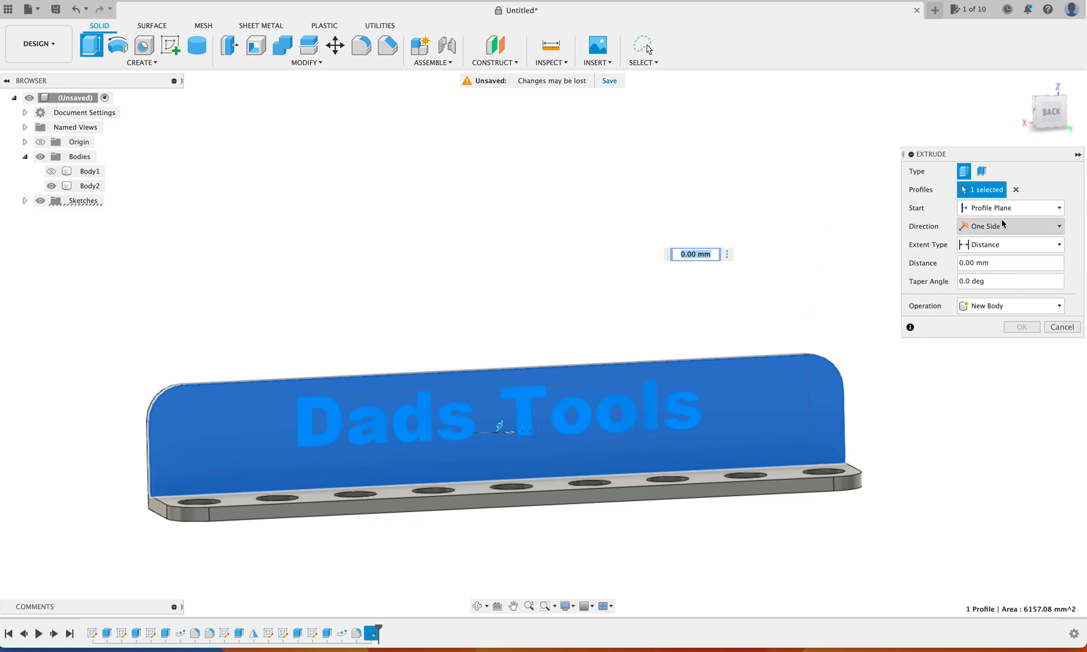
{"action": "left_click", "coordinate": [1016, 190]}
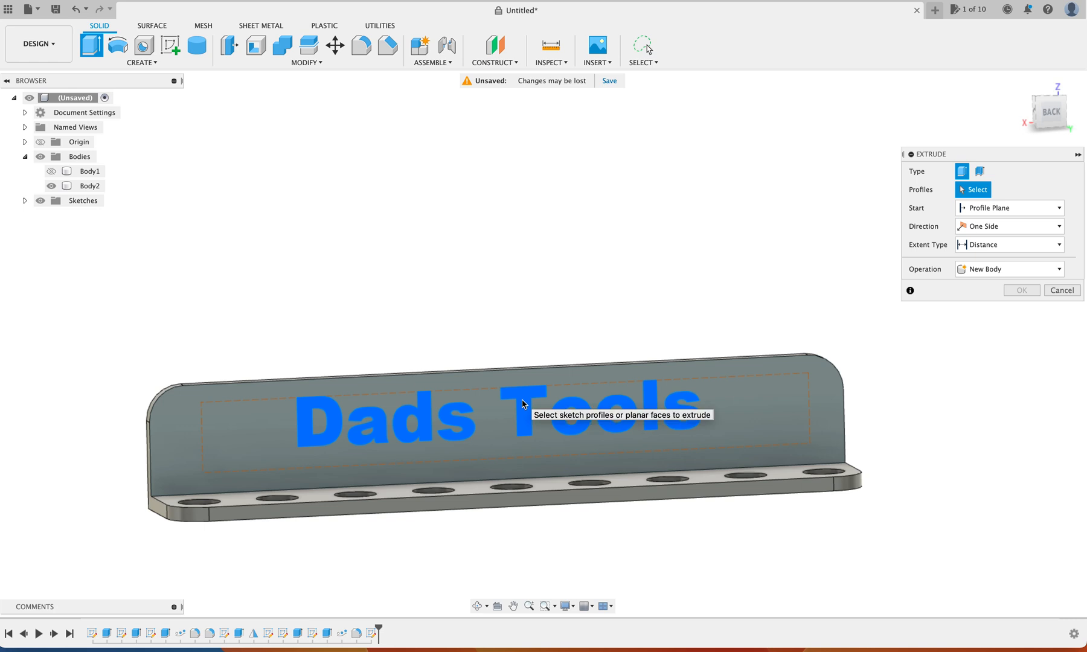
{"action": "left_click", "coordinate": [522, 404]}
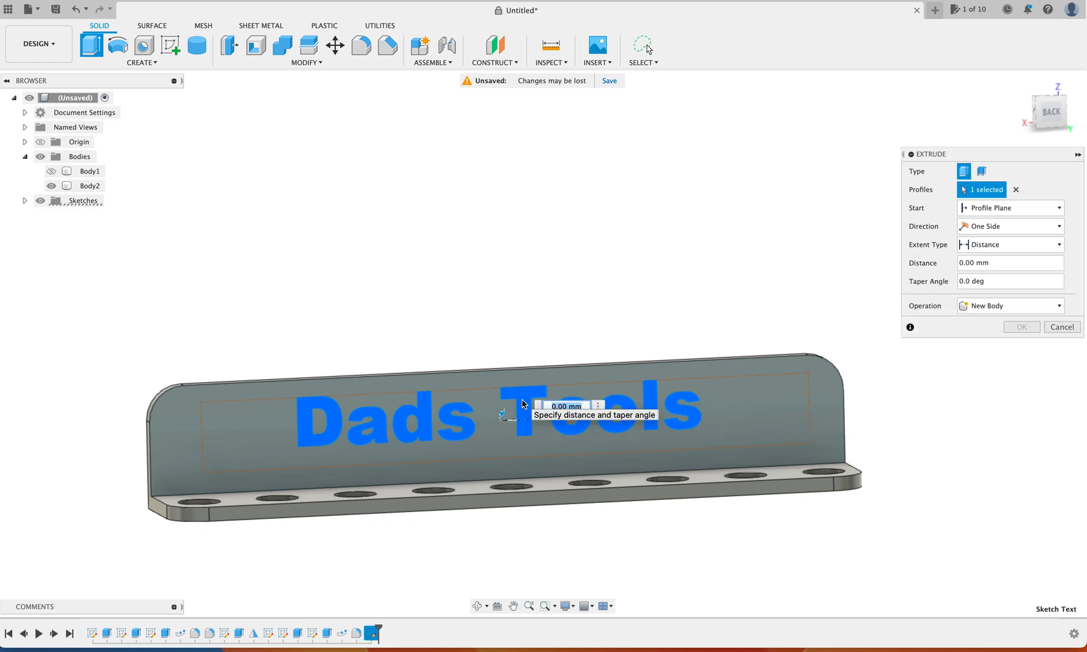
Set the text's extrusion distance to 4 mm, keeping Join as the operation.
{"action": "scroll", "coordinate": [553, 312], "scroll_direction": "up", "scroll_amount": 2}
{"action": "scroll", "coordinate": [553, 312], "scroll_direction": "down", "scroll_amount": 3}
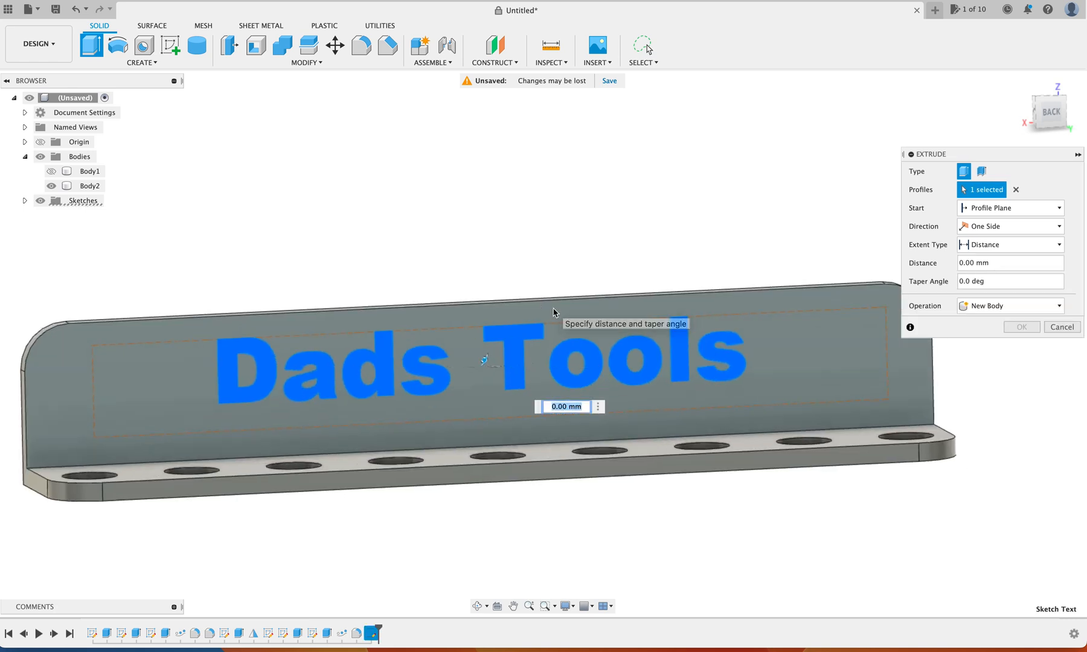
{"action": "scroll", "coordinate": [554, 314], "scroll_direction": "up", "scroll_amount": 1}
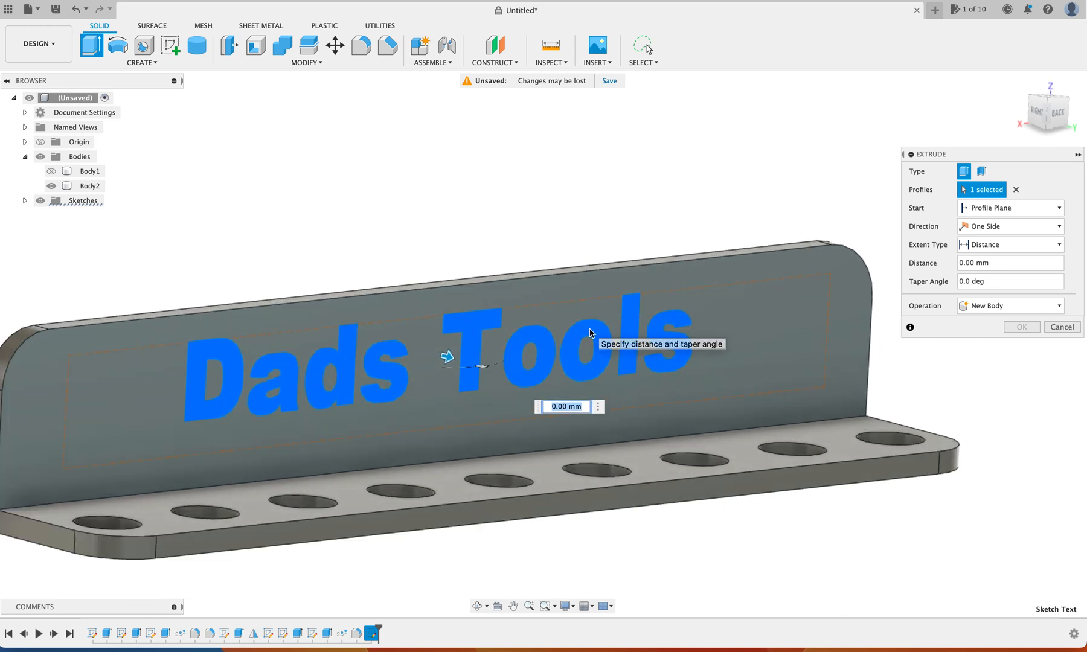
{"action": "scroll", "coordinate": [588, 331], "scroll_direction": "up", "scroll_amount": 1}
{"action": "scroll", "coordinate": [590, 331], "scroll_direction": "down", "scroll_amount": 2}
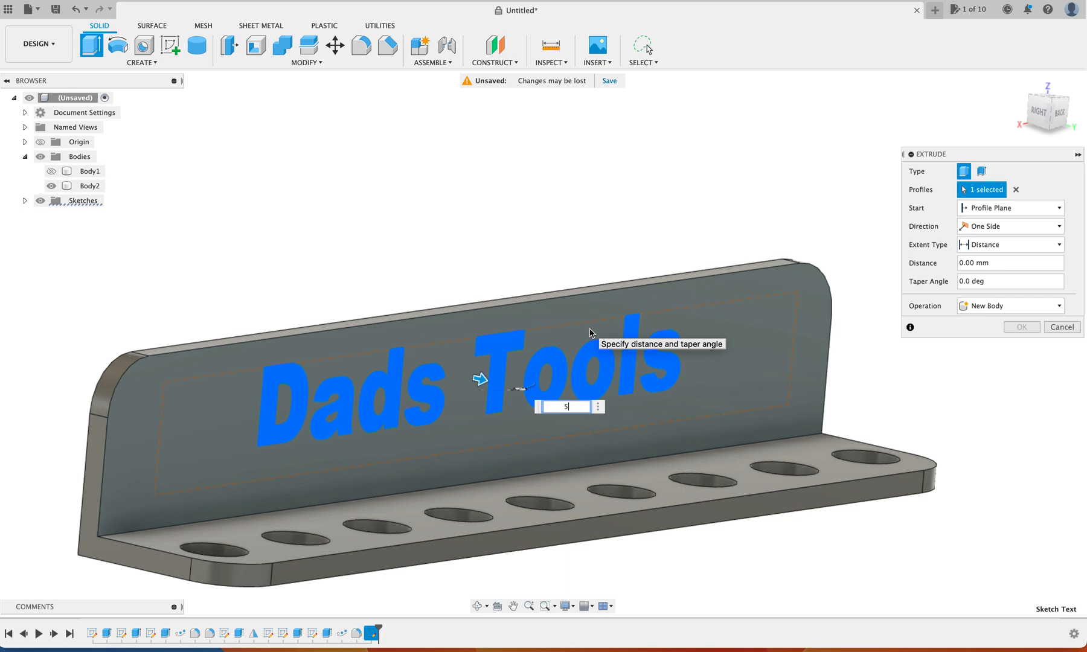
{"action": "type", "text": "5"}
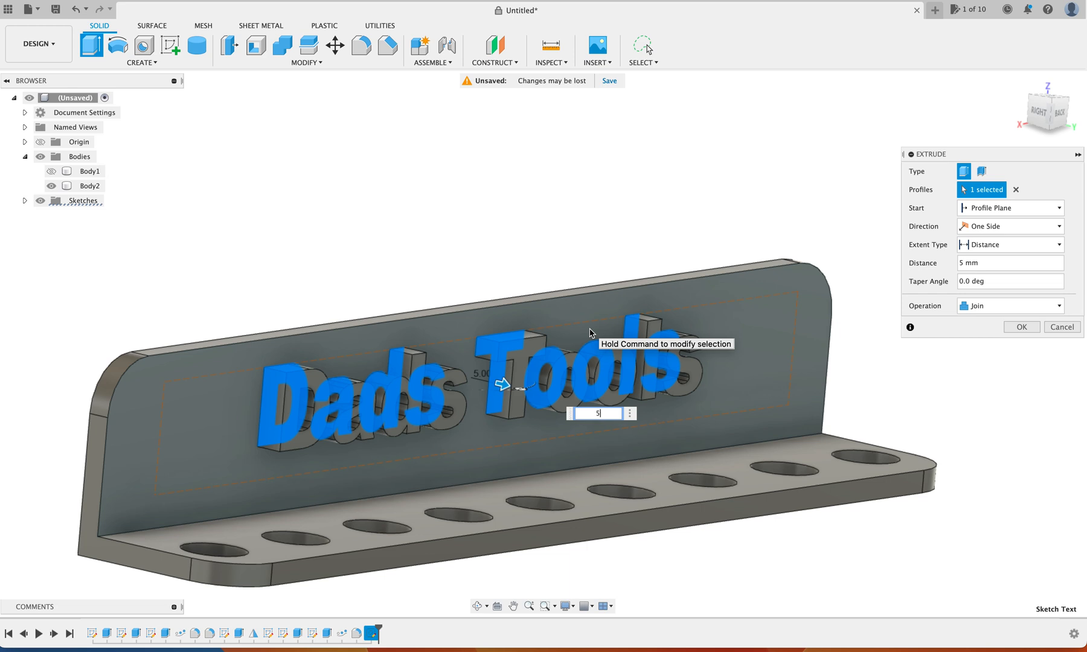
{"action": "key", "text": "BackSpace"}
{"action": "type", "text": "4"}
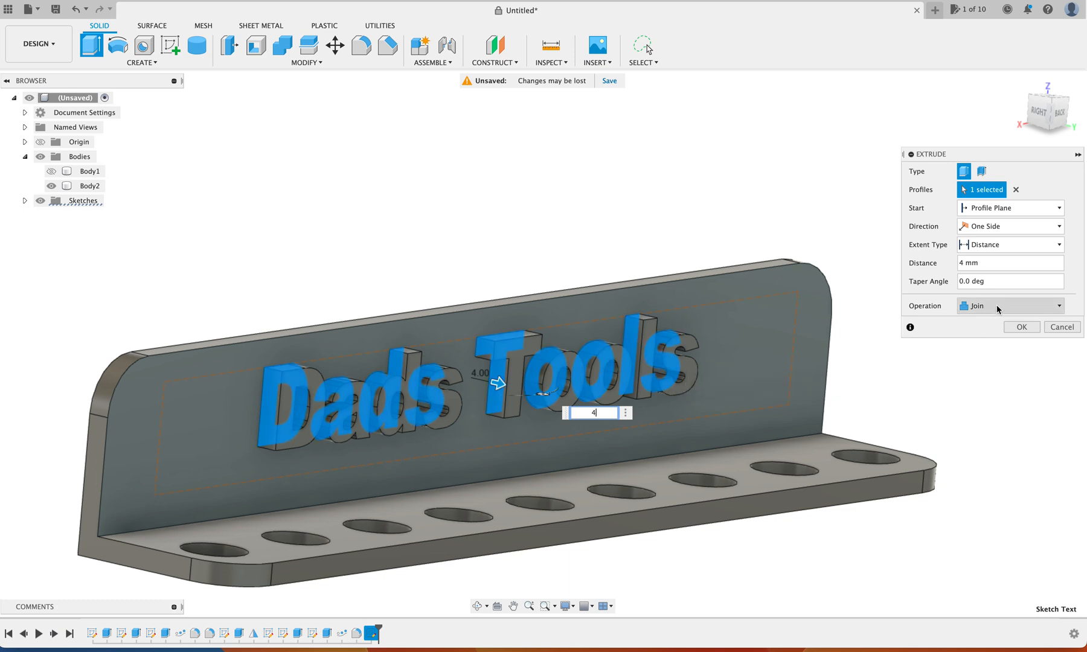
{"action": "left_click", "coordinate": [1058, 306]}
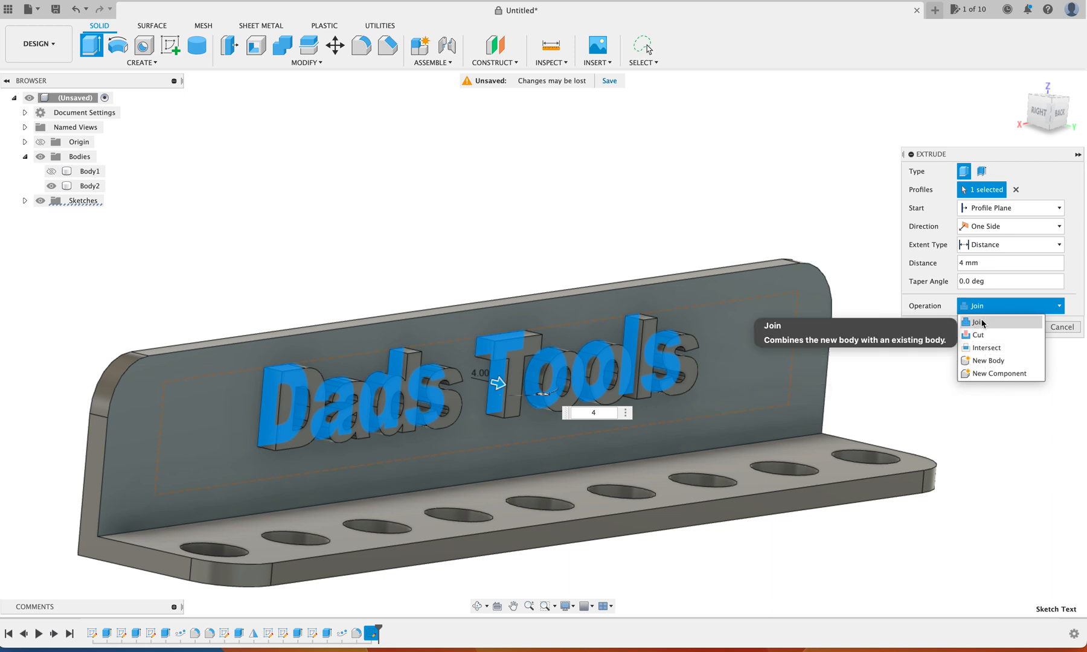
{"action": "left_click", "coordinate": [932, 370]}
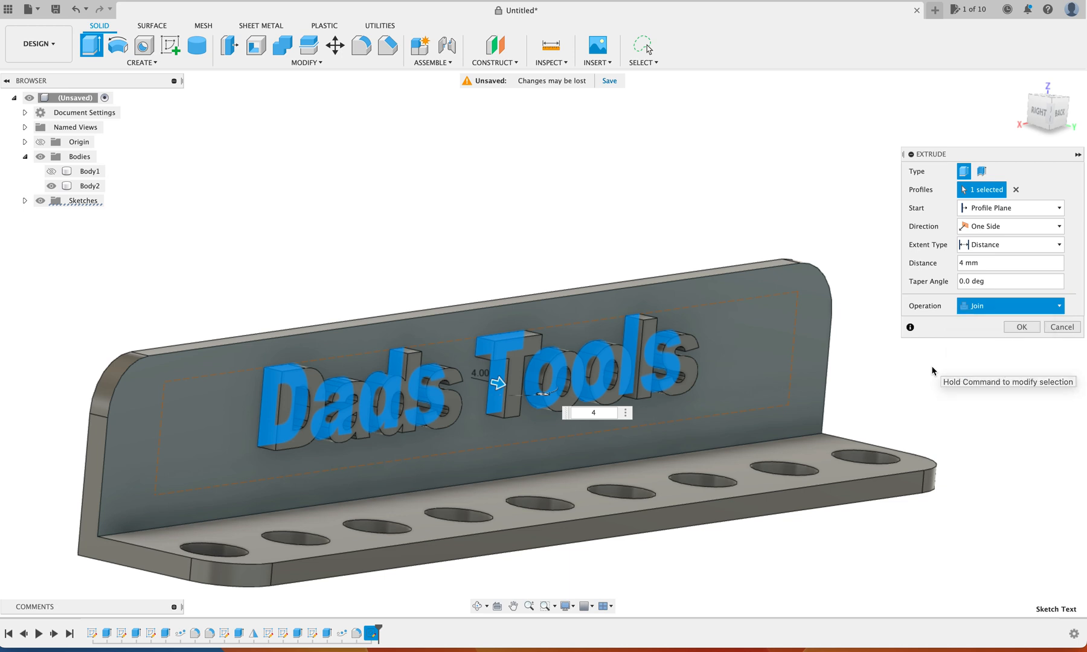
Give the text extrusion a taper angle of -10 degrees and create the raised lettering.
{"action": "left_click", "coordinate": [959, 285]}
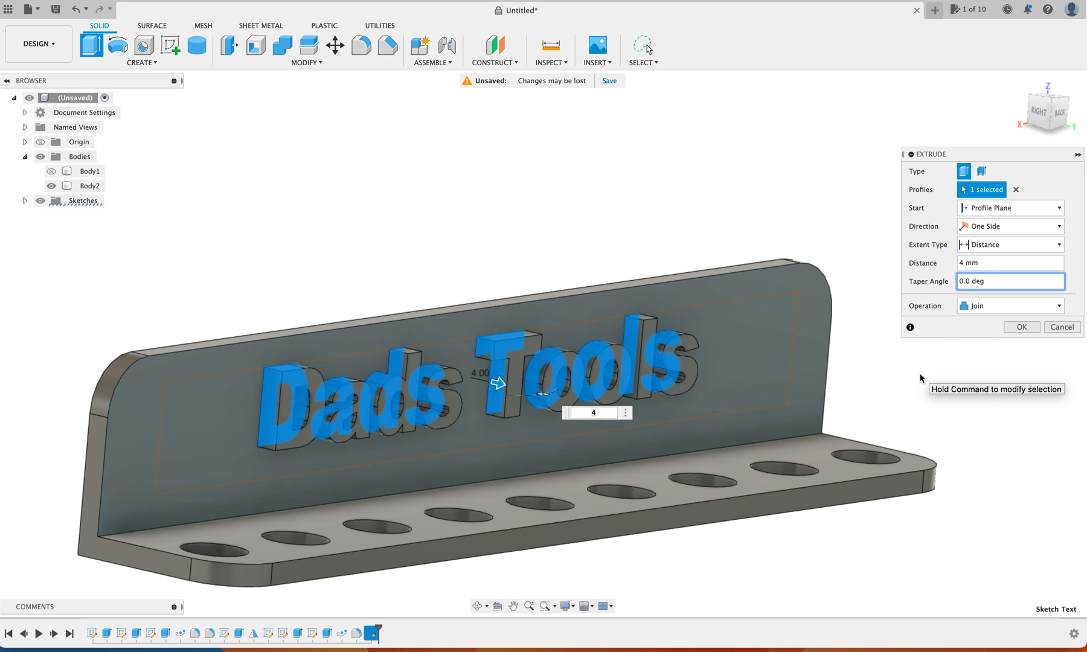
{"action": "type", "text": "1"}
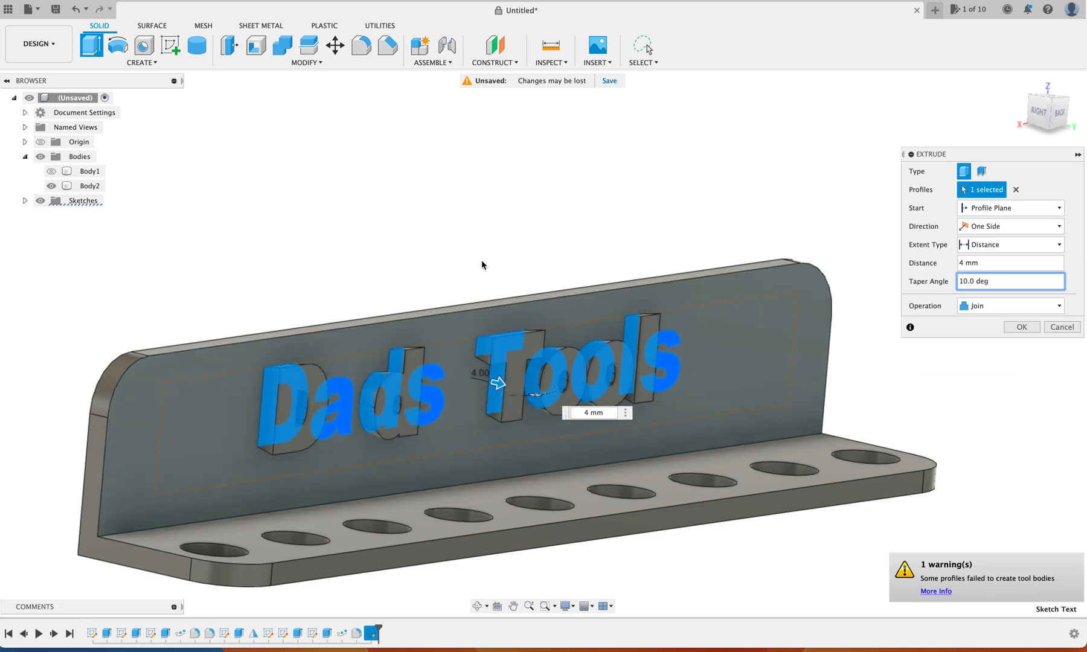
{"action": "scroll", "coordinate": [481, 261], "scroll_direction": "right", "scroll_amount": 5, "text": "shift"}
{"action": "scroll", "coordinate": [482, 261], "scroll_direction": "left", "scroll_amount": 10, "text": "shift"}
{"action": "scroll", "coordinate": [482, 261], "scroll_direction": "right", "scroll_amount": 5, "text": "shift"}
{"action": "scroll", "coordinate": [481, 263], "scroll_direction": "up", "scroll_amount": 10}
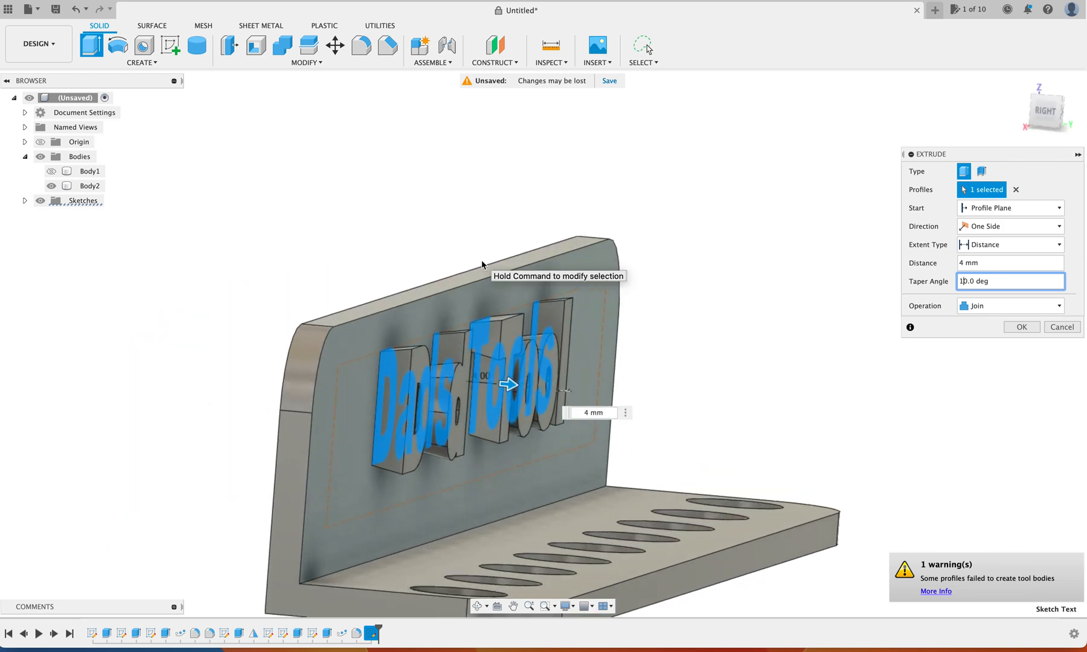
{"action": "scroll", "coordinate": [482, 263], "scroll_direction": "up", "scroll_amount": 5}
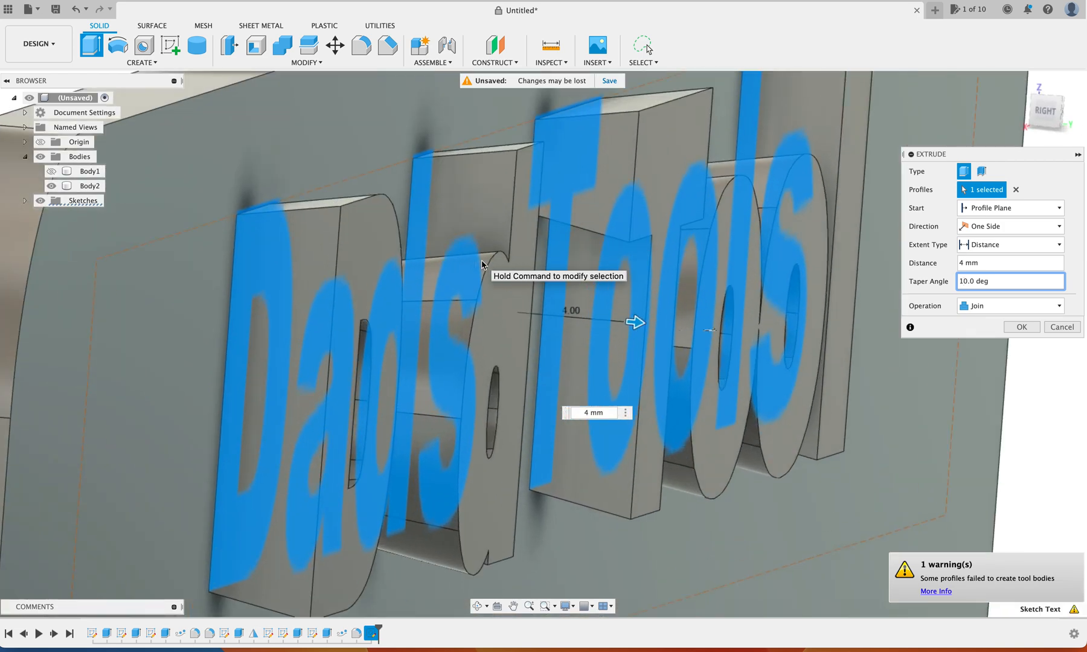
{"action": "scroll", "coordinate": [481, 262], "scroll_direction": "down", "scroll_amount": 4}
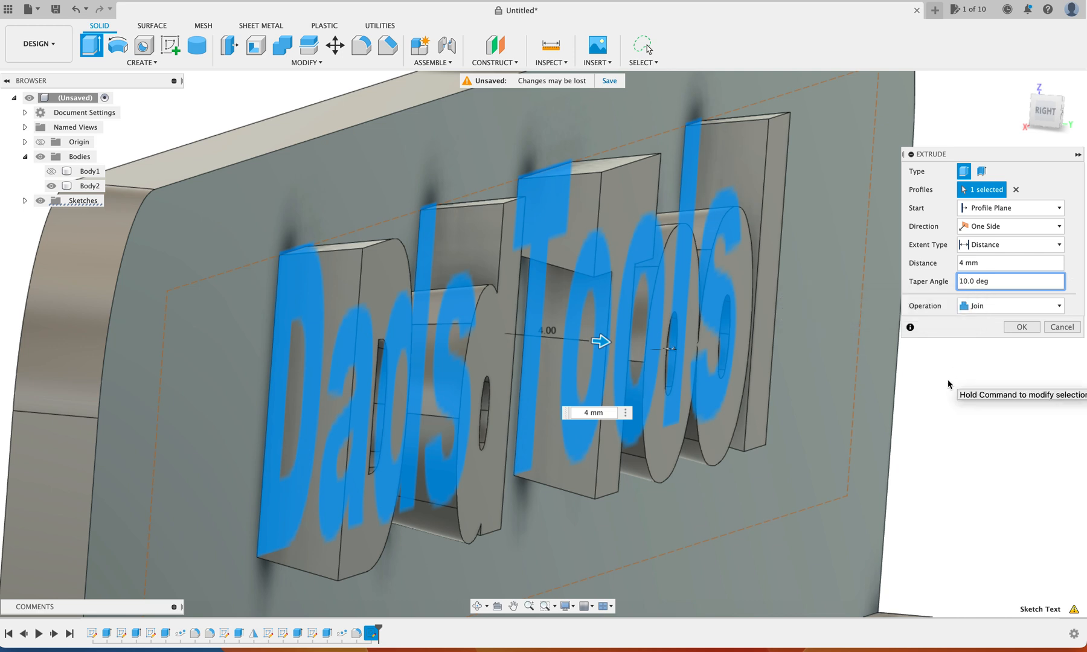
{"action": "type", "text": "-"}
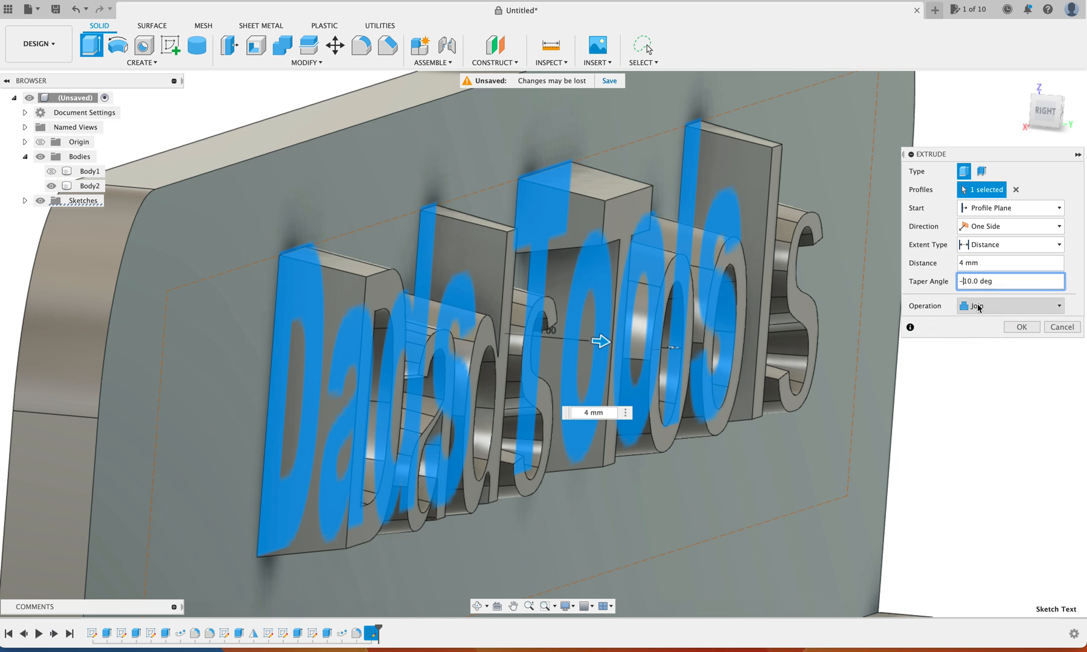
{"action": "left_click", "coordinate": [1021, 328]}
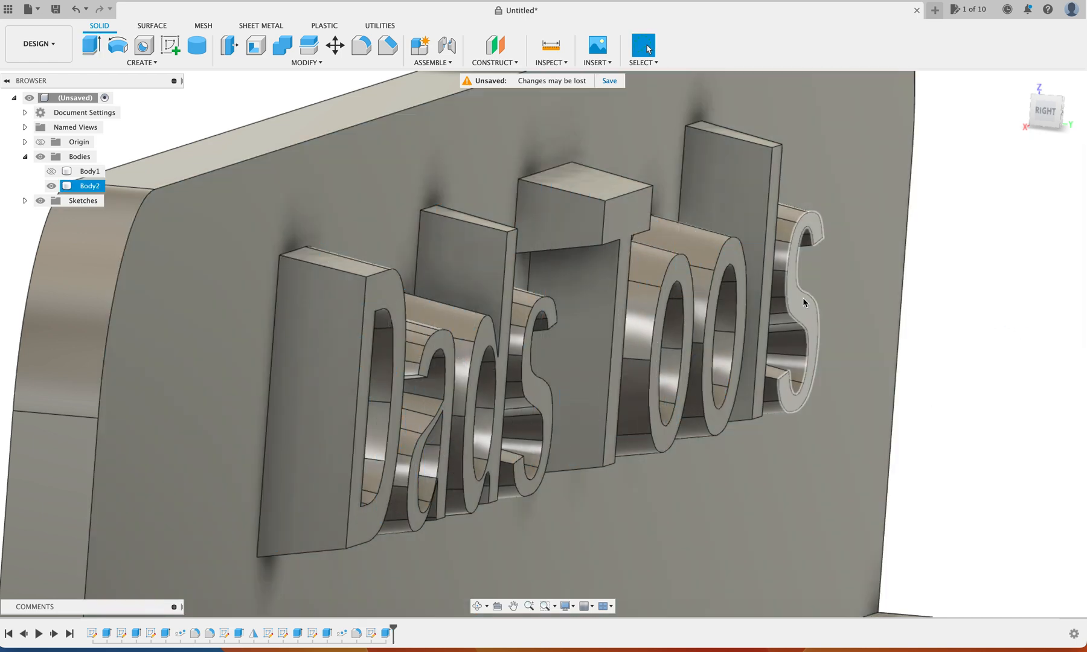
Examine the raised lettering and the blank wall area beside it up close and from several angles.
{"action": "scroll", "coordinate": [779, 290], "scroll_direction": "down", "scroll_amount": 10}
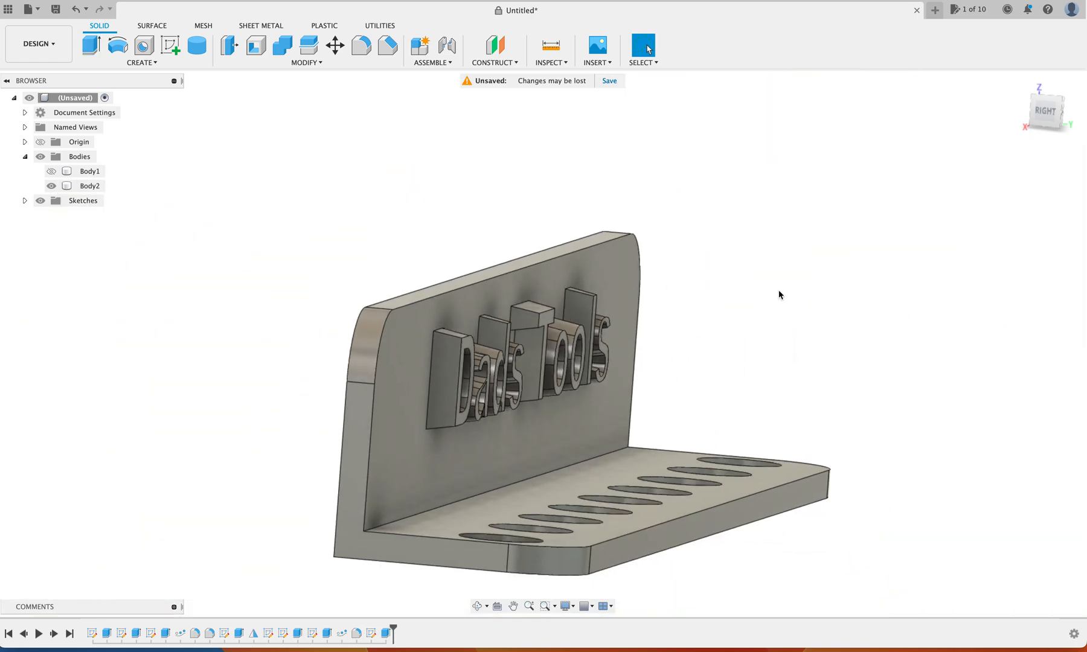
{"action": "middle_click_drag", "start_coordinate": [779, 291], "coordinate": [779, 290], "text": "shift"}
{"action": "scroll", "coordinate": [778, 294], "scroll_direction": "down", "scroll_amount": 3}
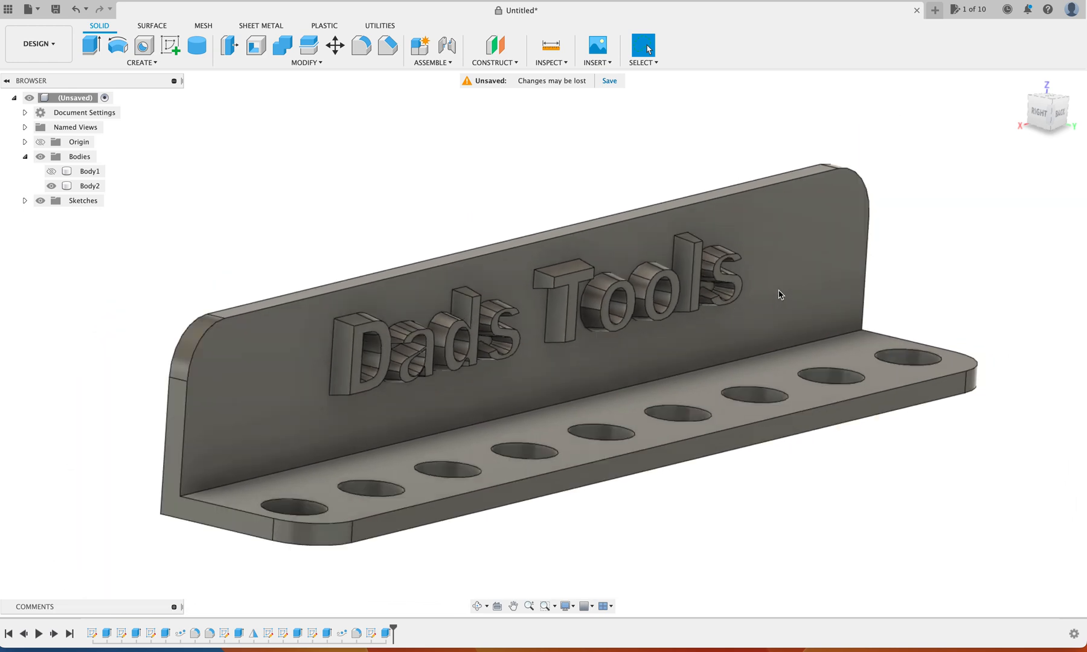
{"action": "left_click", "coordinate": [723, 295]}
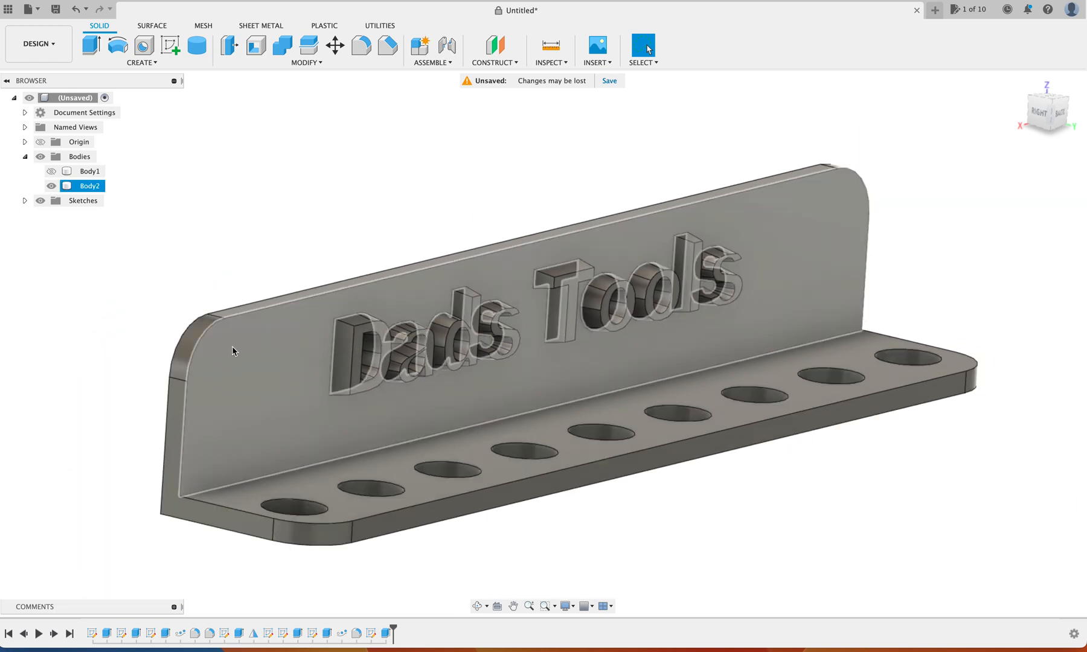
{"action": "scroll", "coordinate": [242, 332], "scroll_direction": "left", "scroll_amount": 4}
{"action": "scroll", "coordinate": [241, 331], "scroll_direction": "right", "scroll_amount": 5, "text": "shift"}
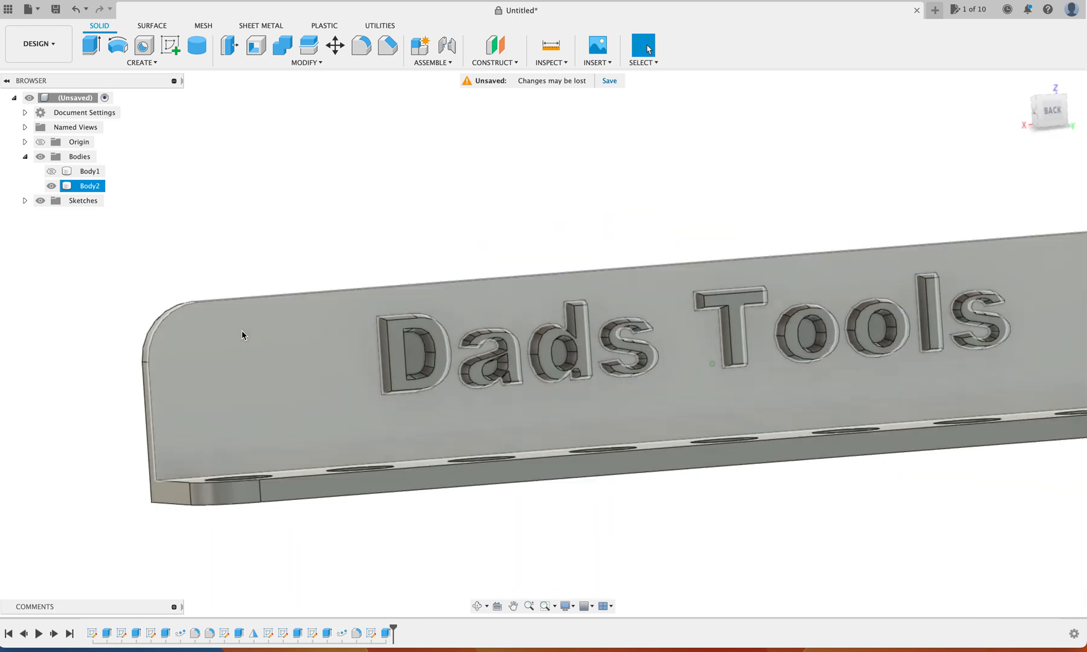
{"action": "scroll", "coordinate": [241, 331], "scroll_direction": "up", "scroll_amount": 3}
{"action": "scroll", "coordinate": [241, 334], "scroll_direction": "left", "scroll_amount": 4}
{"action": "scroll", "coordinate": [242, 334], "scroll_direction": "up", "scroll_amount": 4}
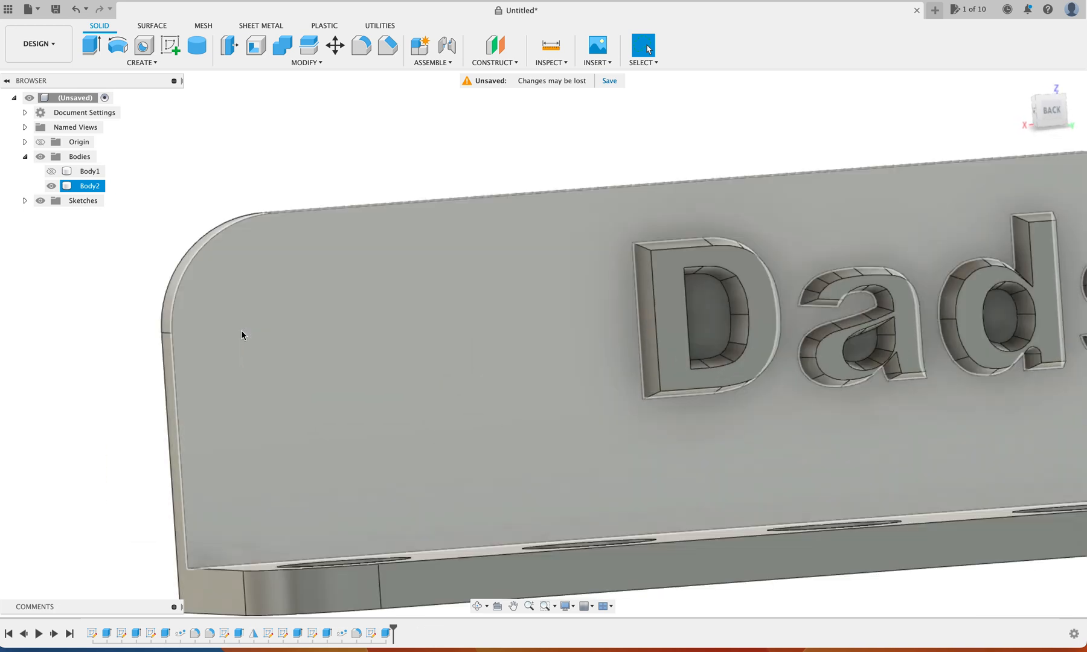
{"action": "scroll", "coordinate": [241, 334], "scroll_direction": "left", "scroll_amount": 2}
{"action": "left_click", "coordinate": [230, 180]}
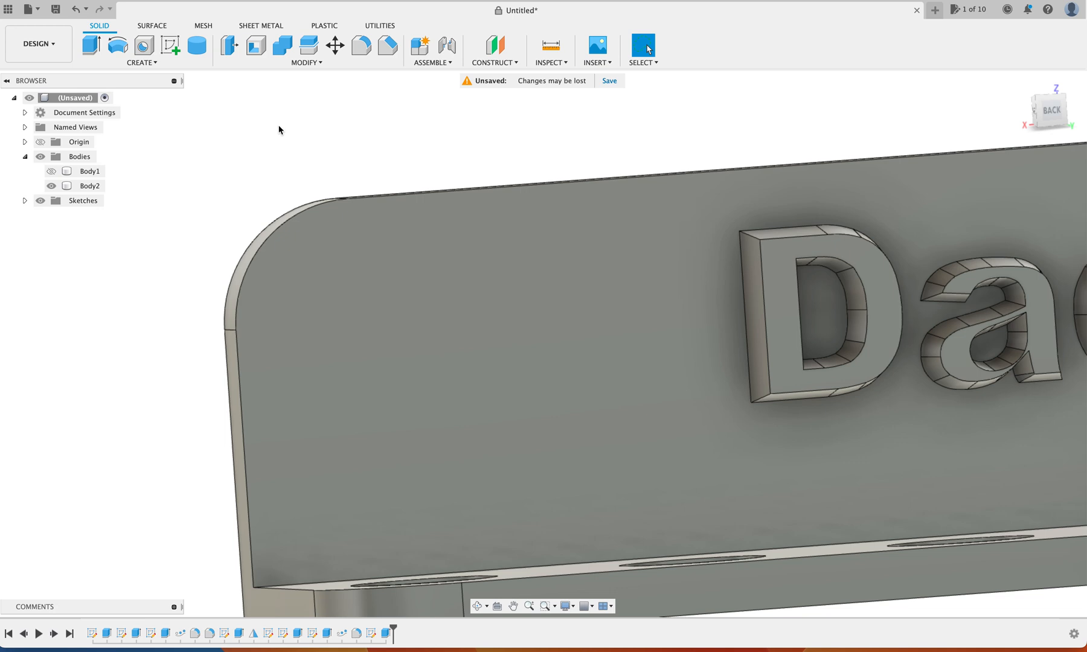
Sketch a 5 mm diameter circle on the wall's lettered face, centred on the arc centre of the rounded corner before the text.
{"action": "left_click", "coordinate": [360, 295]}
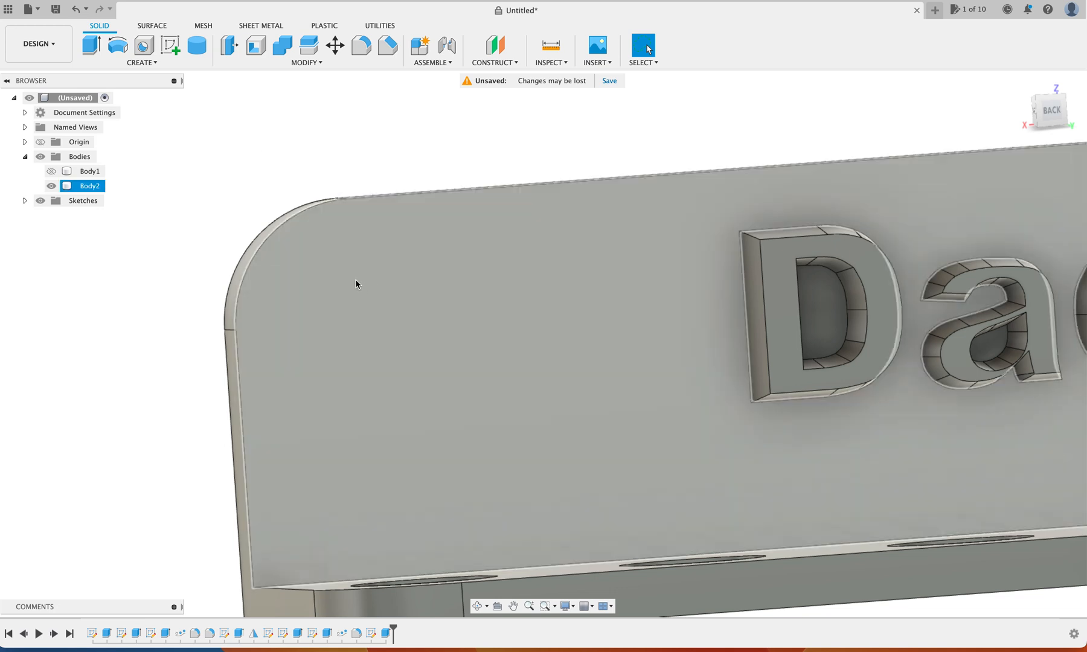
{"action": "left_click", "coordinate": [302, 177]}
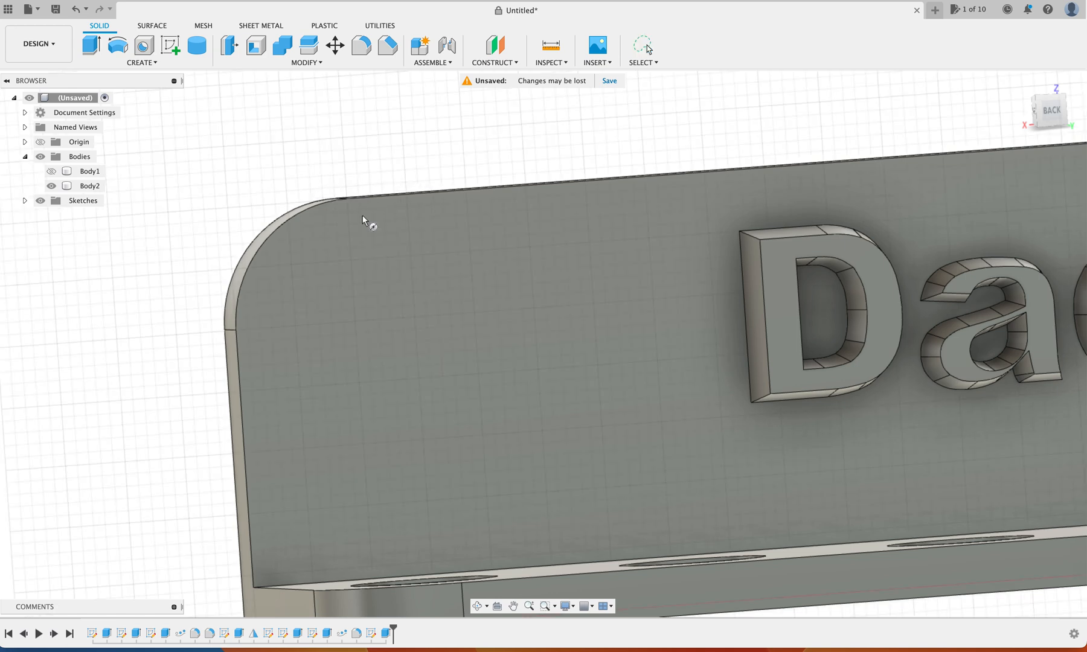
{"action": "left_click", "coordinate": [384, 284]}
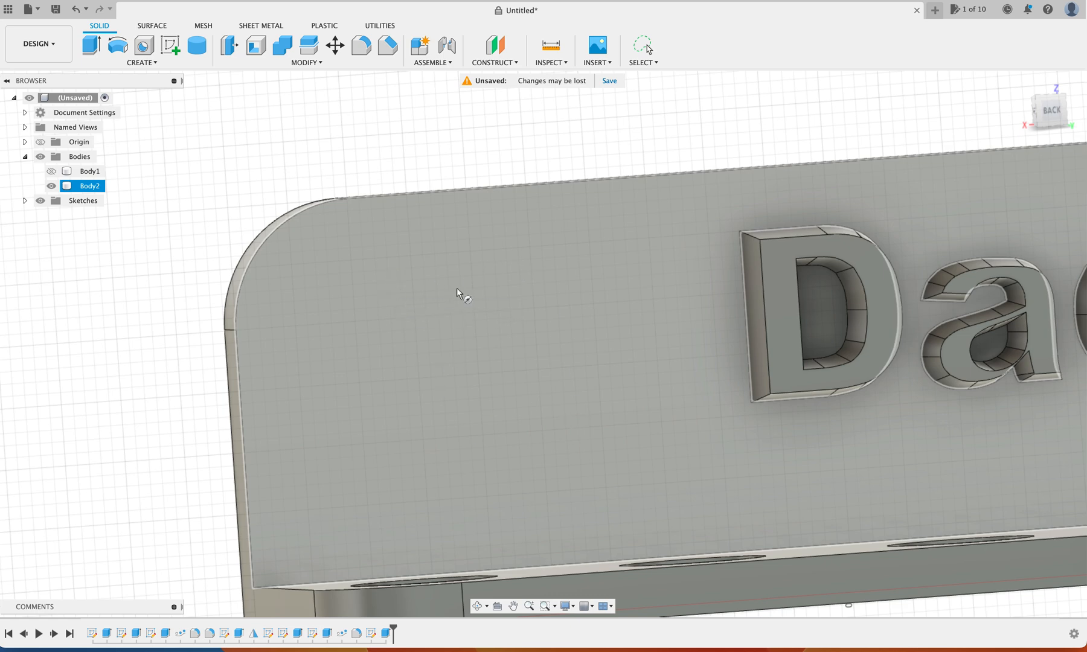
{"action": "left_click", "coordinate": [404, 329]}
{"action": "left_click", "coordinate": [405, 329]}
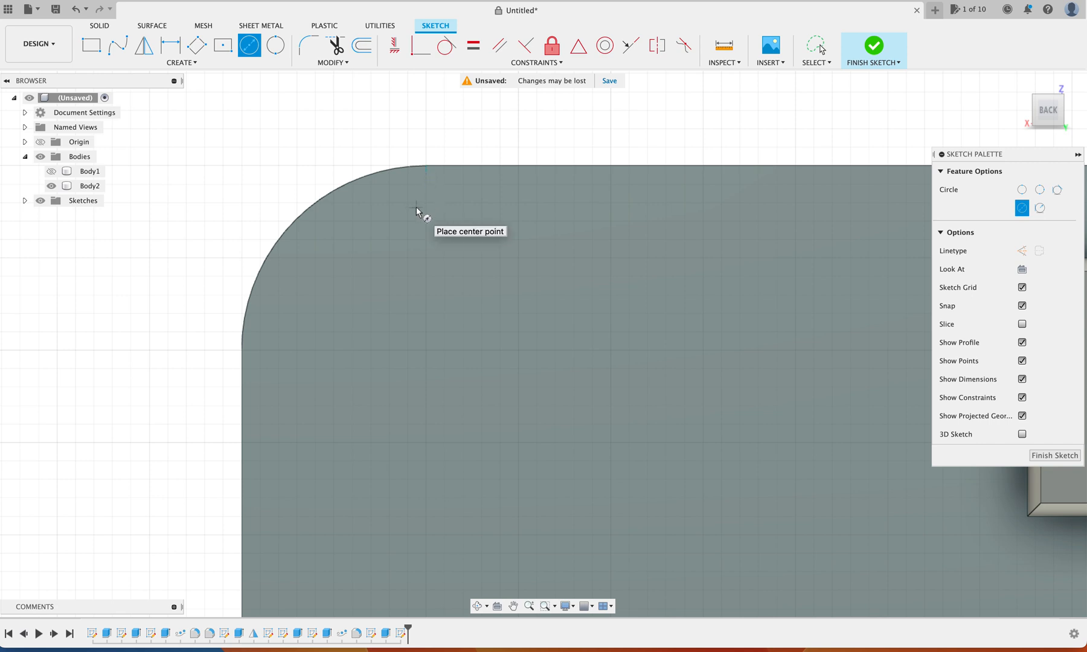
{"action": "left_click", "coordinate": [427, 352]}
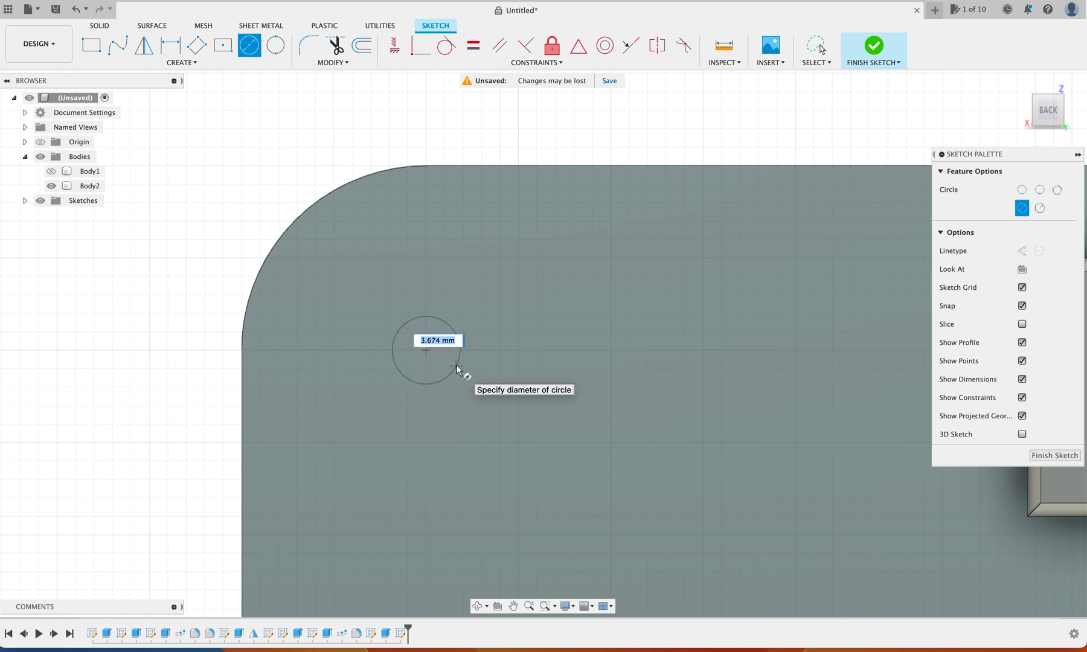
{"action": "type", "text": "5"}
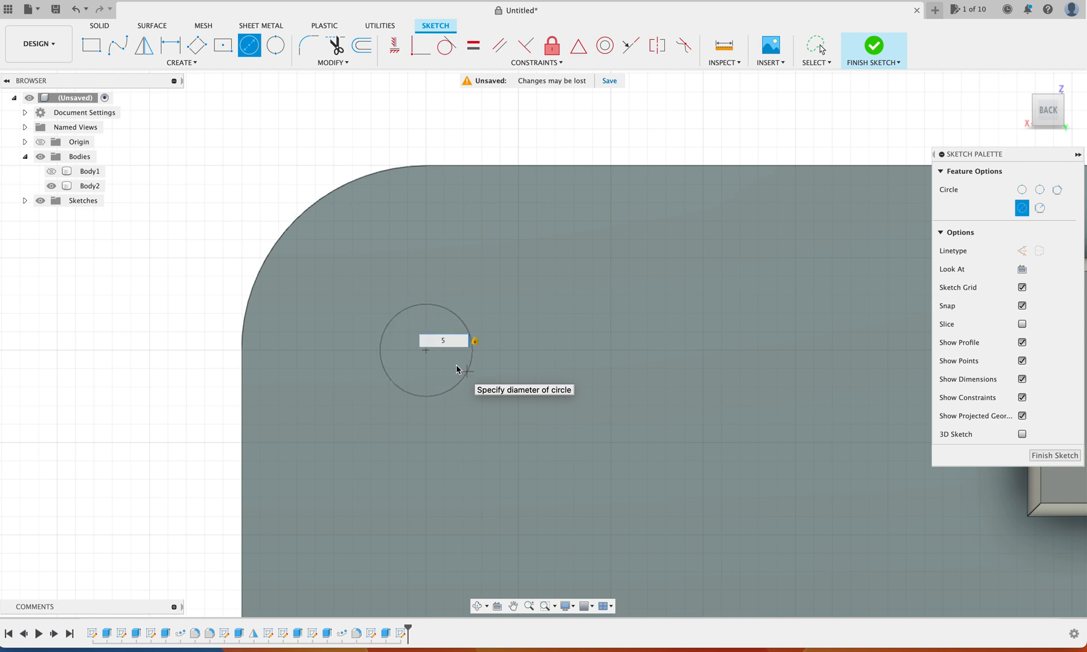
{"action": "key", "text": "Return"}
{"action": "key", "text": "Escape"}
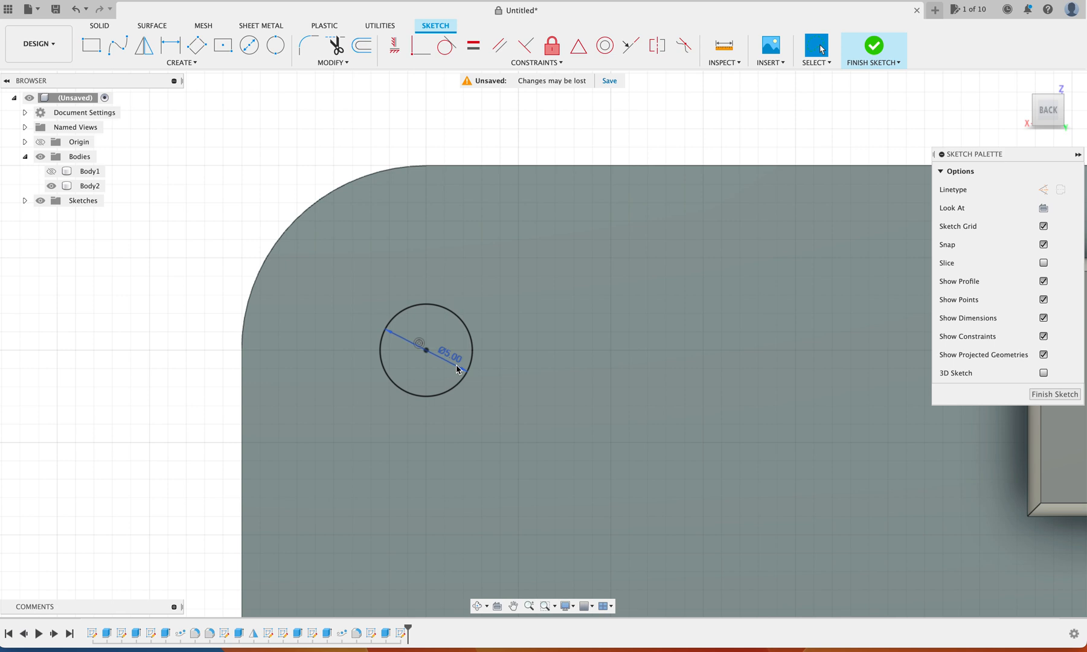
Extrude the circle 8 mm back through the wall as a cut to make a mounting hole.
{"action": "key", "text": "e"}
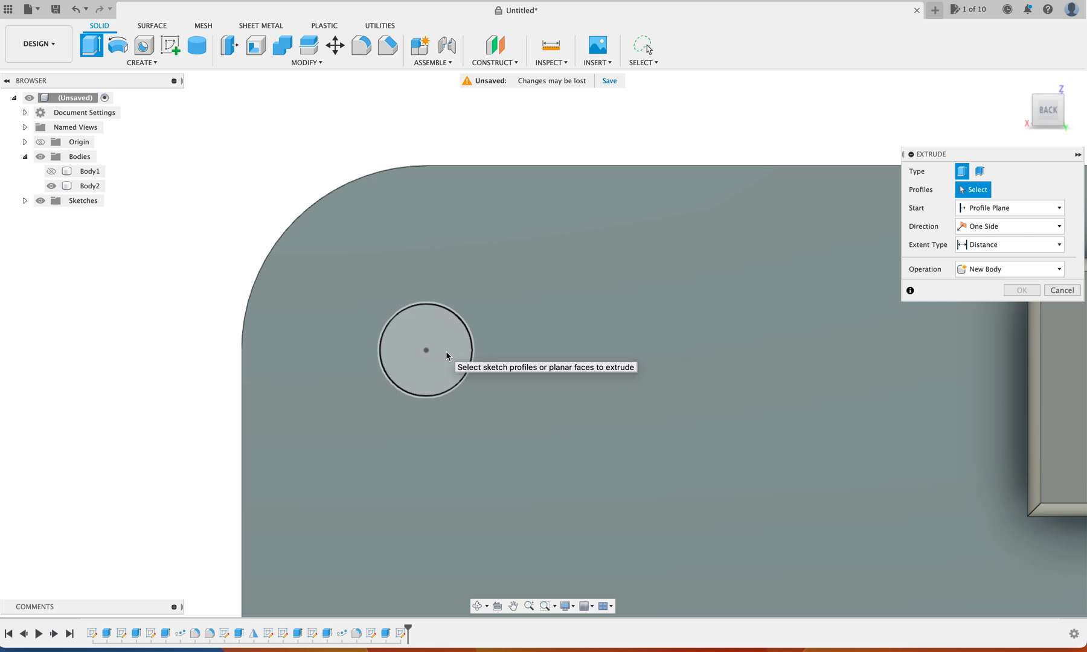
{"action": "left_click", "coordinate": [446, 351]}
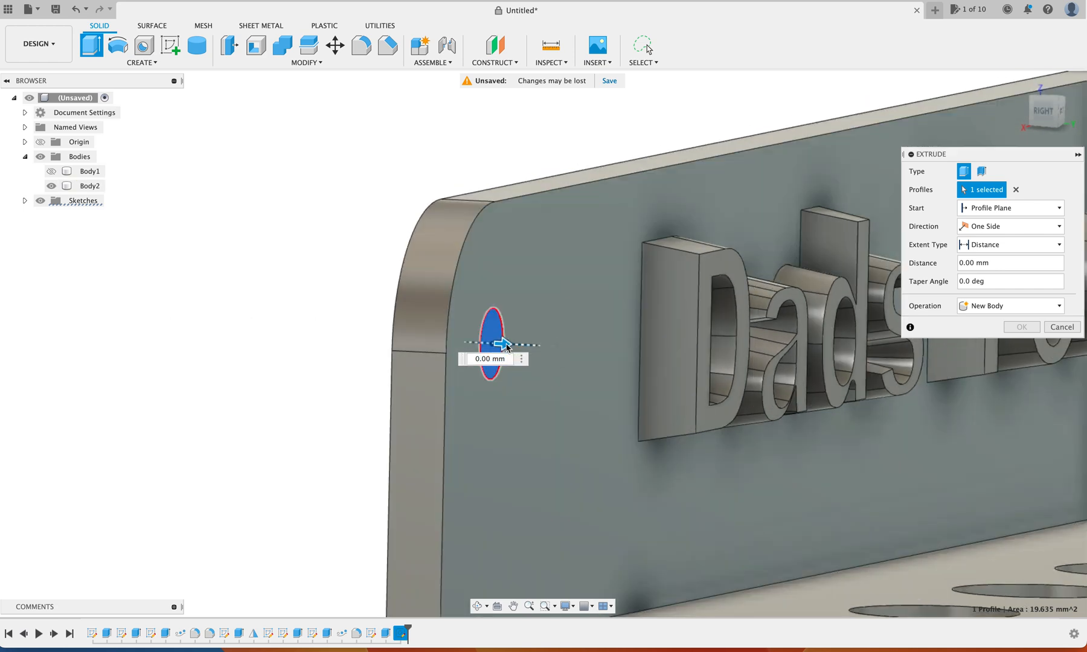
{"action": "left_click_drag", "start_coordinate": [506, 346], "coordinate": [401, 333]}
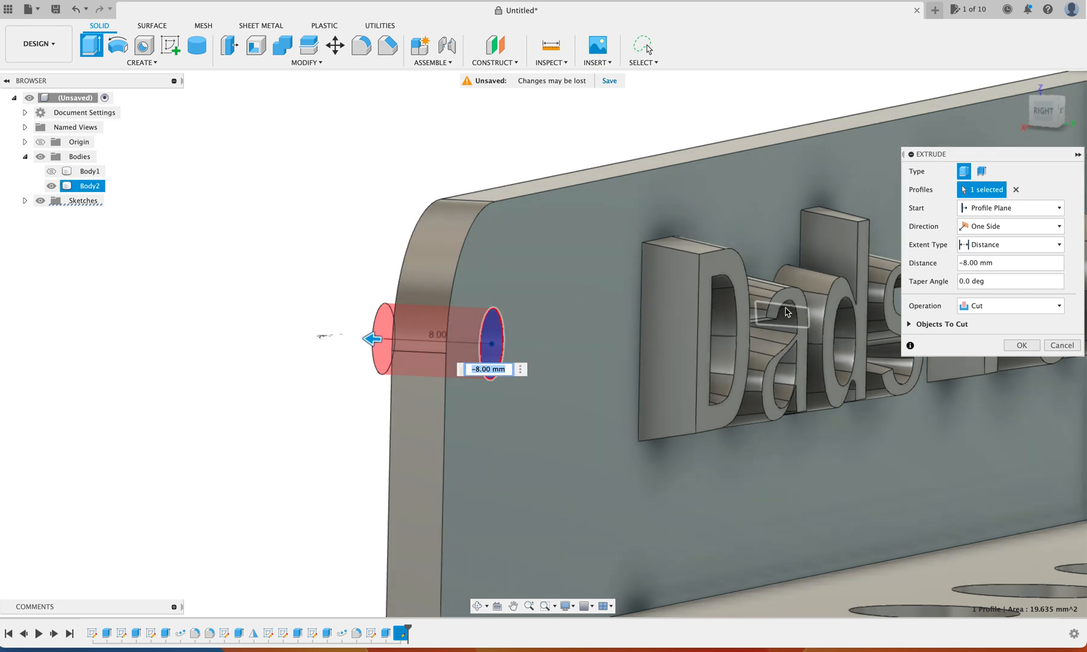
{"action": "left_click", "coordinate": [1021, 345]}
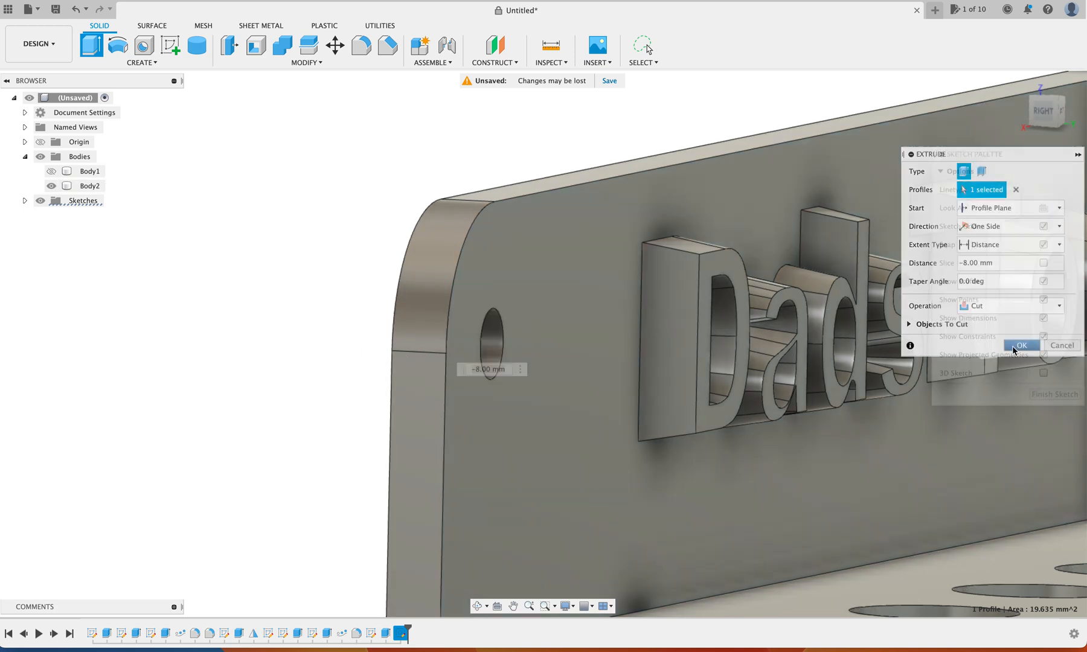
Examine the cut mounting hole and the matching rounded corner at the opposite end of the wall.
{"action": "scroll", "coordinate": [621, 265], "scroll_direction": "up", "scroll_amount": 3}
{"action": "scroll", "coordinate": [622, 266], "scroll_direction": "down", "scroll_amount": 5}
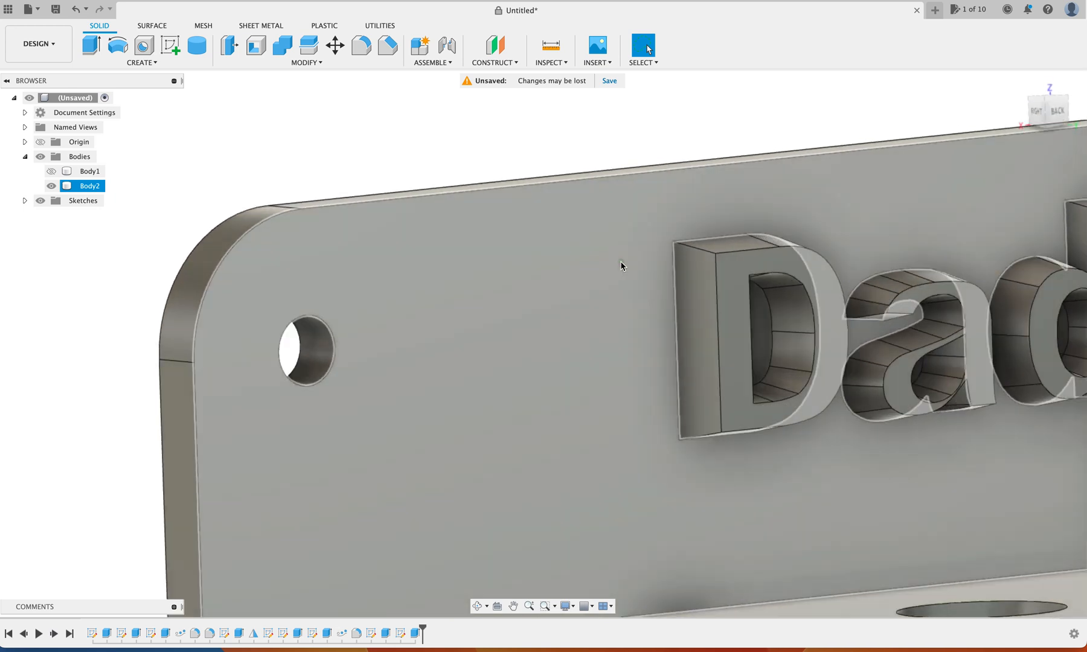
{"action": "scroll", "coordinate": [622, 265], "scroll_direction": "up", "scroll_amount": 5, "text": "shift"}
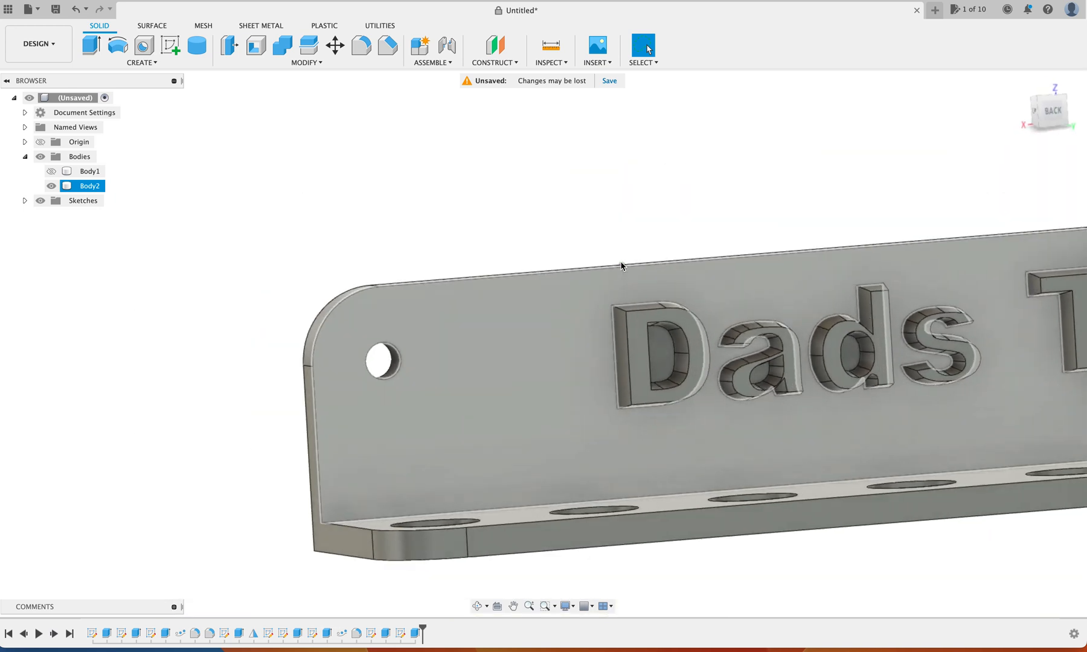
{"action": "scroll", "coordinate": [621, 265], "scroll_direction": "down", "scroll_amount": 5, "text": "shift"}
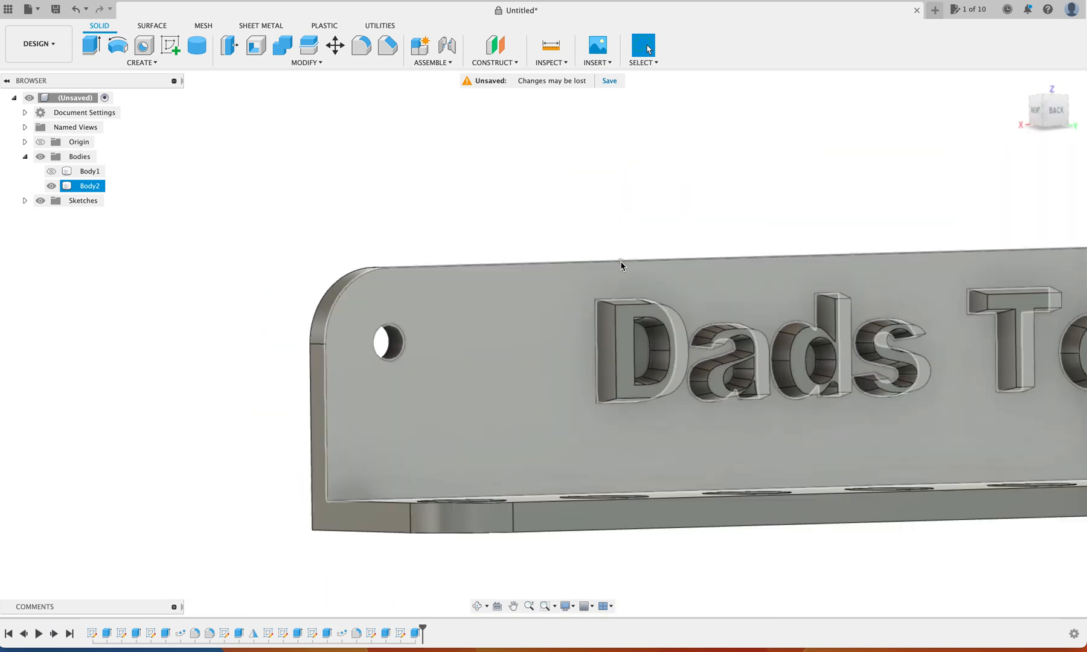
{"action": "scroll", "coordinate": [622, 266], "scroll_direction": "right", "scroll_amount": 3}
{"action": "scroll", "coordinate": [622, 265], "scroll_direction": "down", "scroll_amount": 4}
{"action": "scroll", "coordinate": [620, 263], "scroll_direction": "right", "scroll_amount": 5}
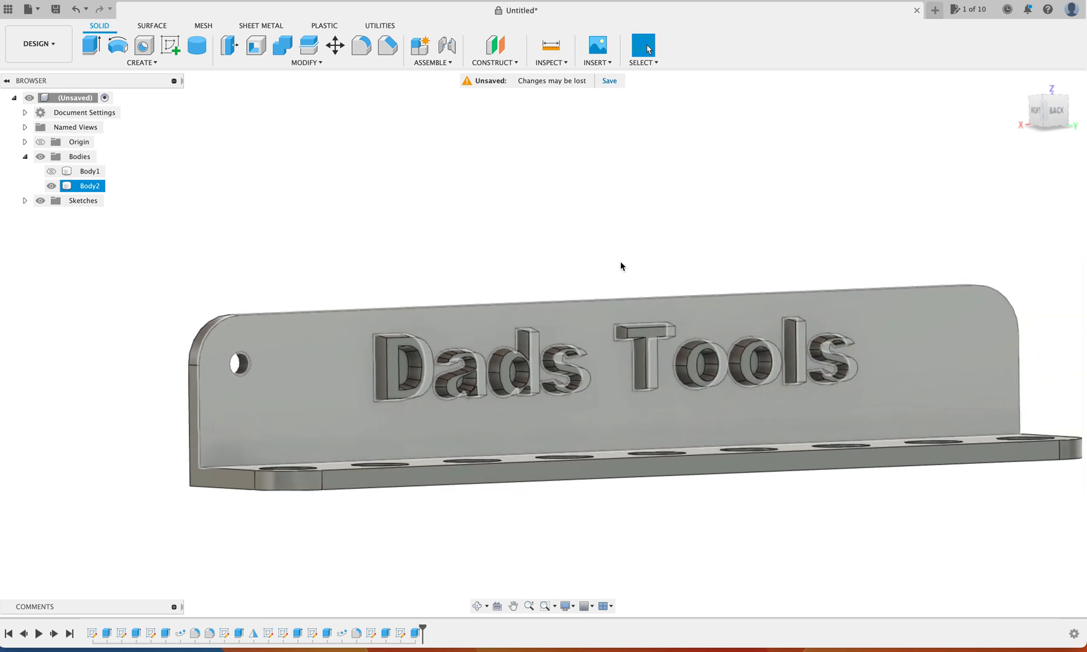
{"action": "left_click", "coordinate": [615, 263]}
{"action": "scroll", "coordinate": [615, 263], "scroll_direction": "down", "scroll_amount": 5}
{"action": "scroll", "coordinate": [615, 263], "scroll_direction": "right", "scroll_amount": 2}
{"action": "scroll", "coordinate": [615, 265], "scroll_direction": "up", "scroll_amount": 3}
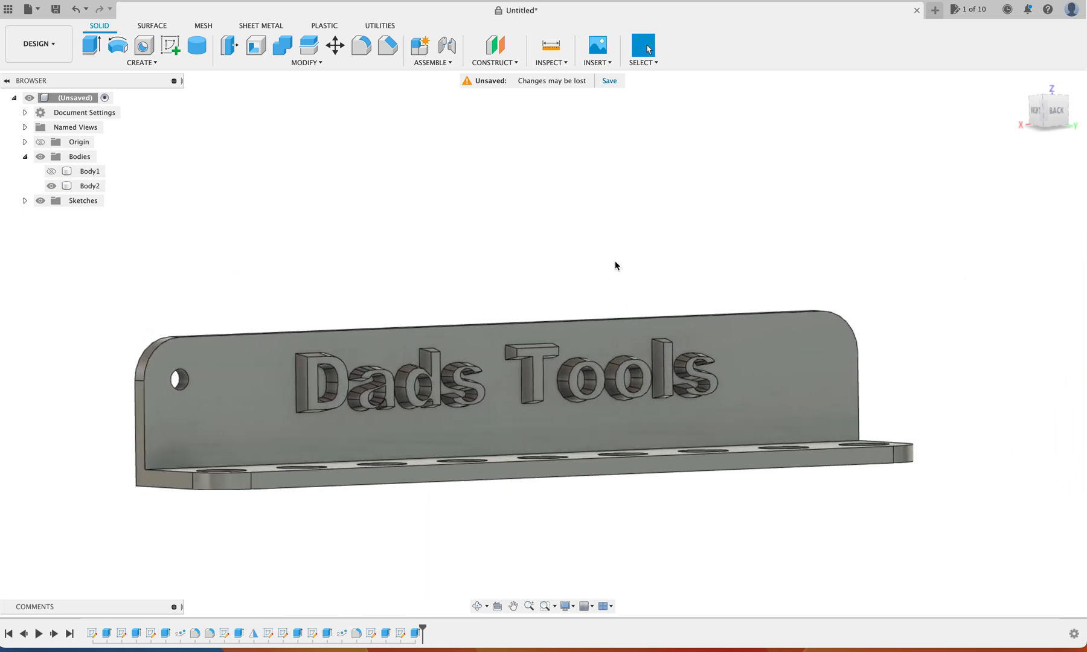
{"action": "scroll", "coordinate": [616, 266], "scroll_direction": "right", "scroll_amount": 2}
{"action": "left_click", "coordinate": [724, 353]}
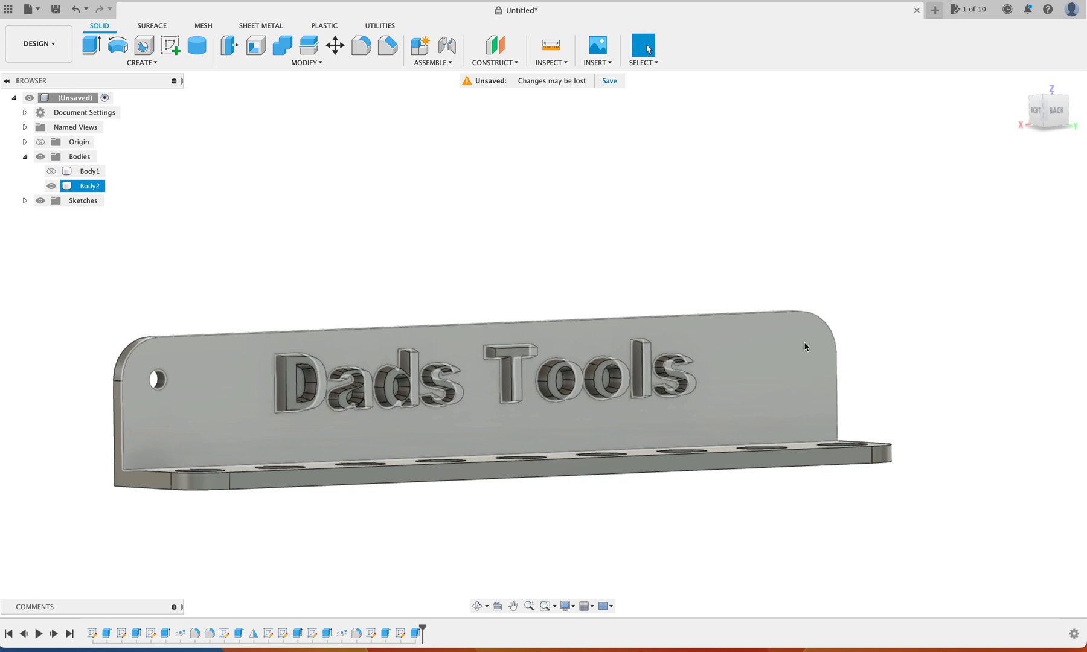
{"action": "left_click", "coordinate": [513, 187]}
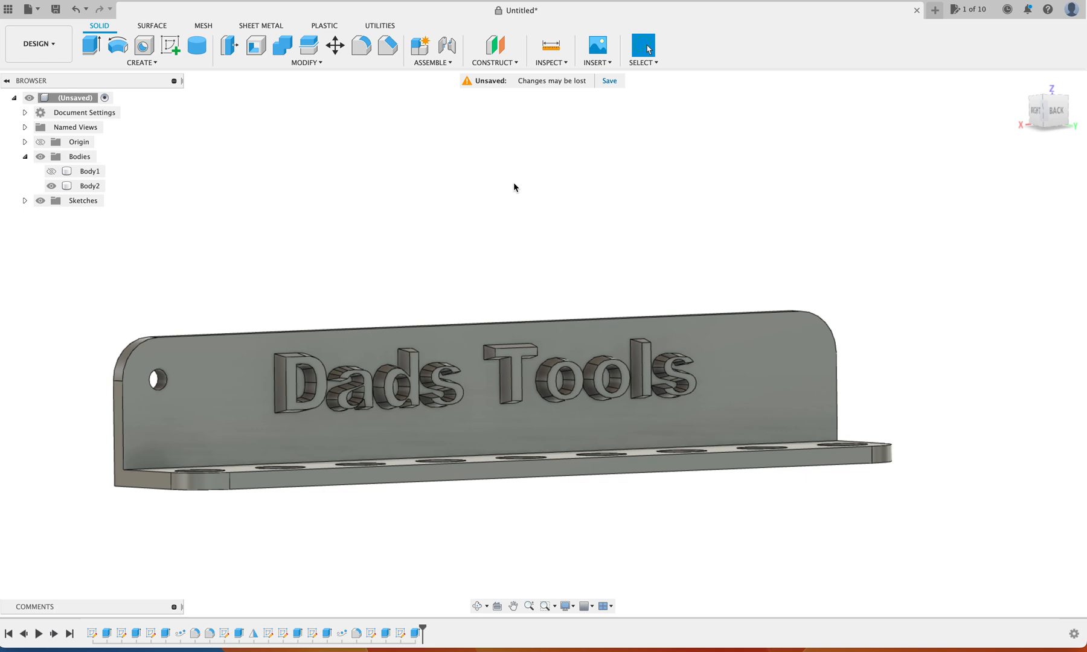
Start a Mirror with Faces as the object type and select the inner face of the mounting hole.
{"action": "left_click", "coordinate": [155, 64]}
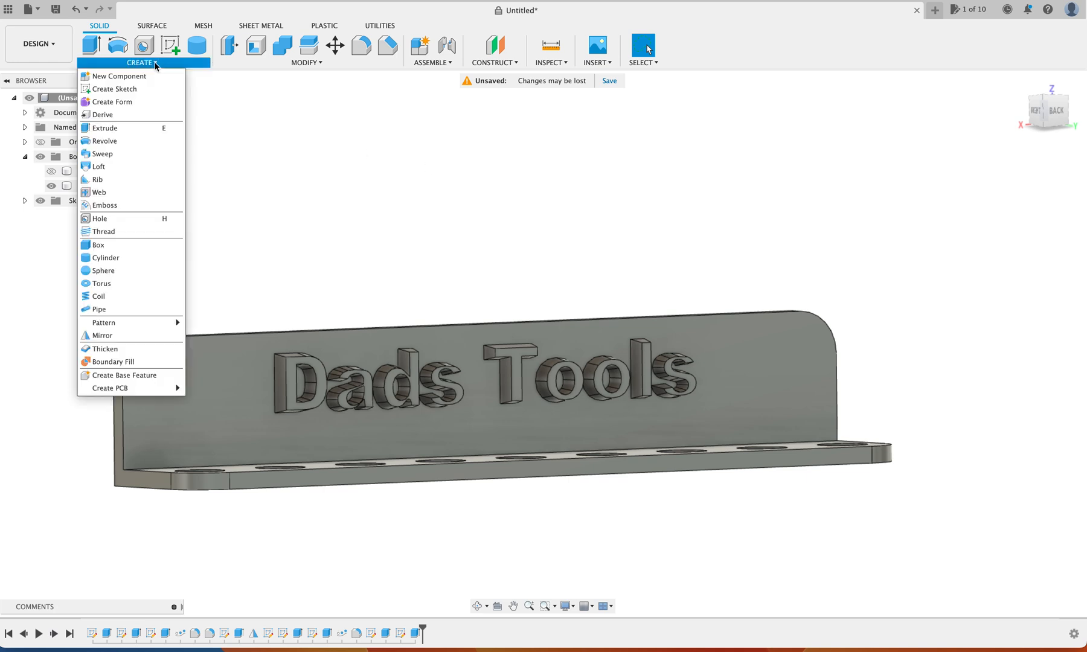
{"action": "left_click", "coordinate": [99, 337]}
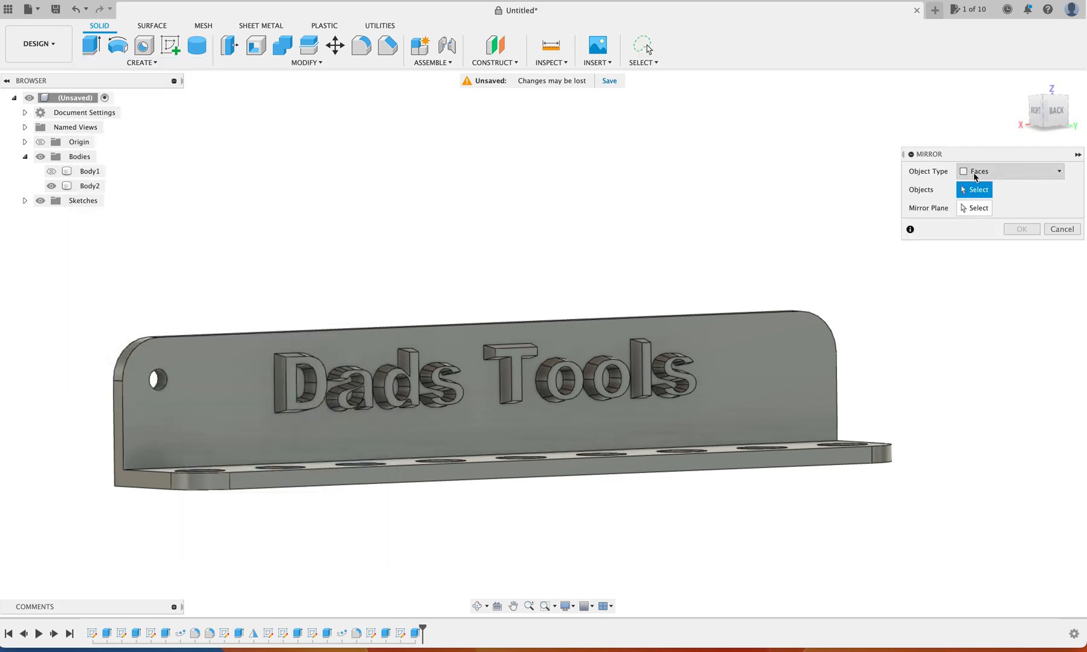
{"action": "left_click", "coordinate": [1040, 171]}
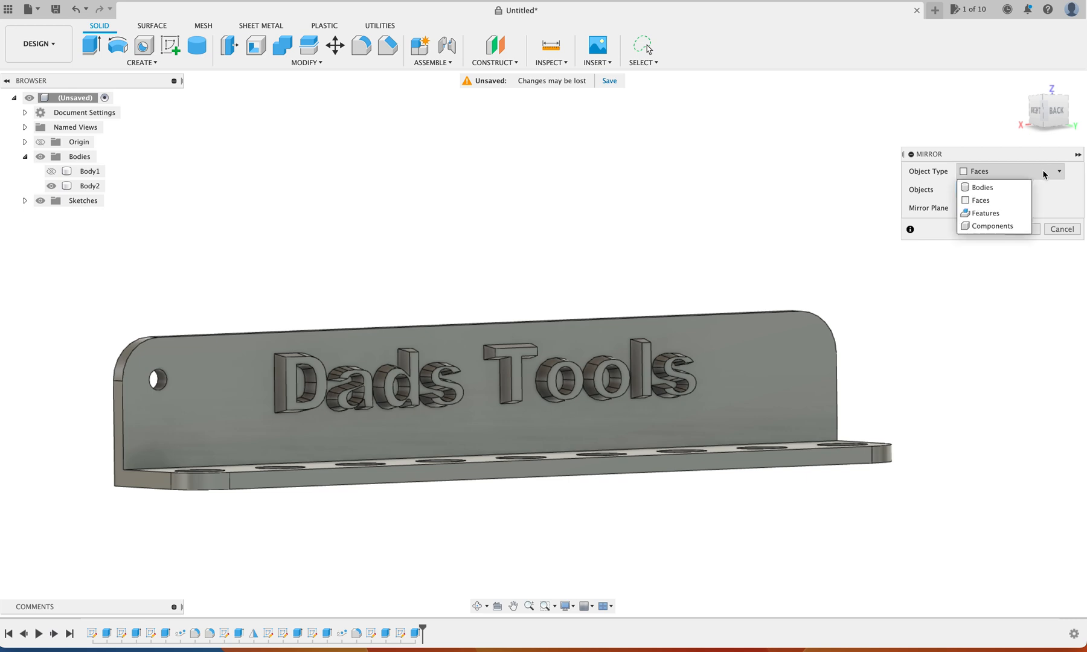
{"action": "left_click", "coordinate": [999, 174]}
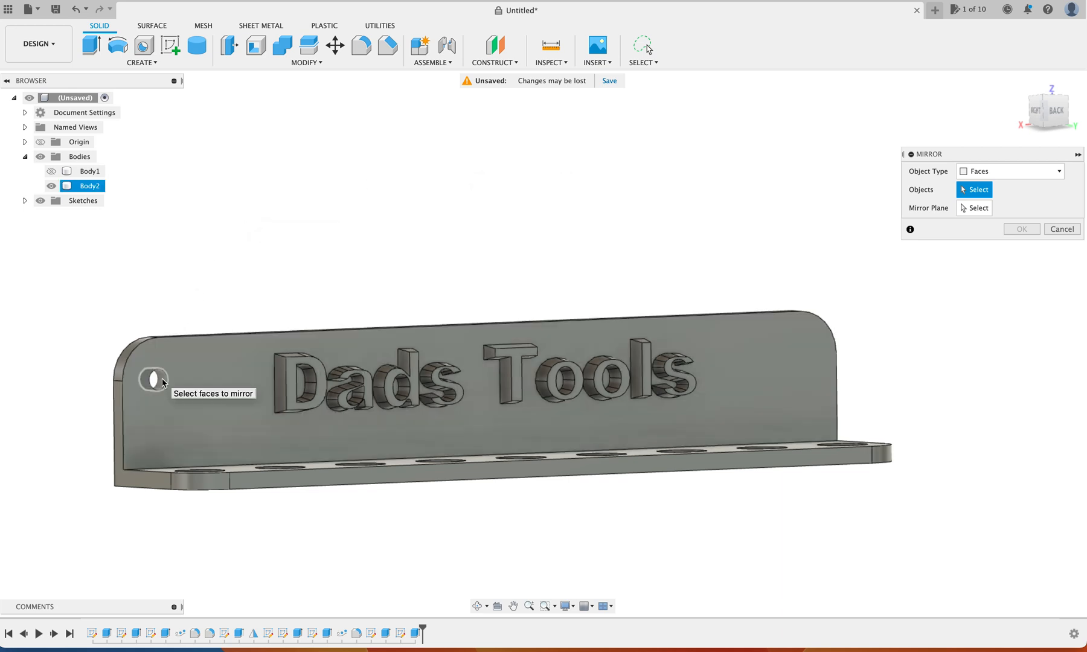
{"action": "left_click", "coordinate": [162, 381]}
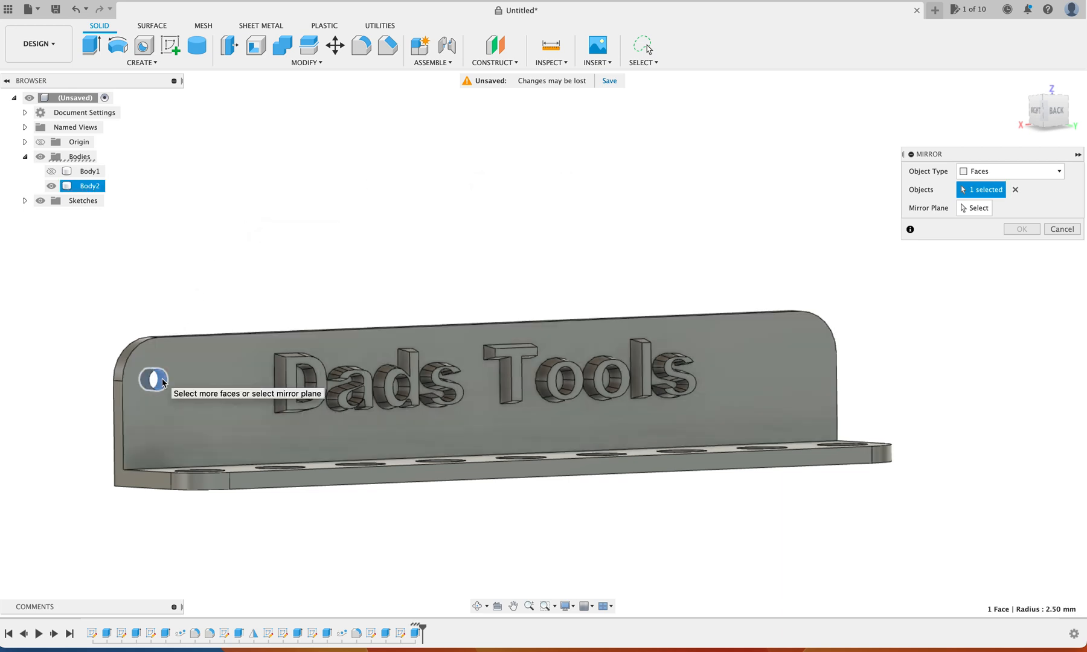
{"action": "scroll", "coordinate": [298, 268], "scroll_direction": "up", "scroll_amount": 3}
{"action": "scroll", "coordinate": [297, 268], "scroll_direction": "down", "scroll_amount": 2}
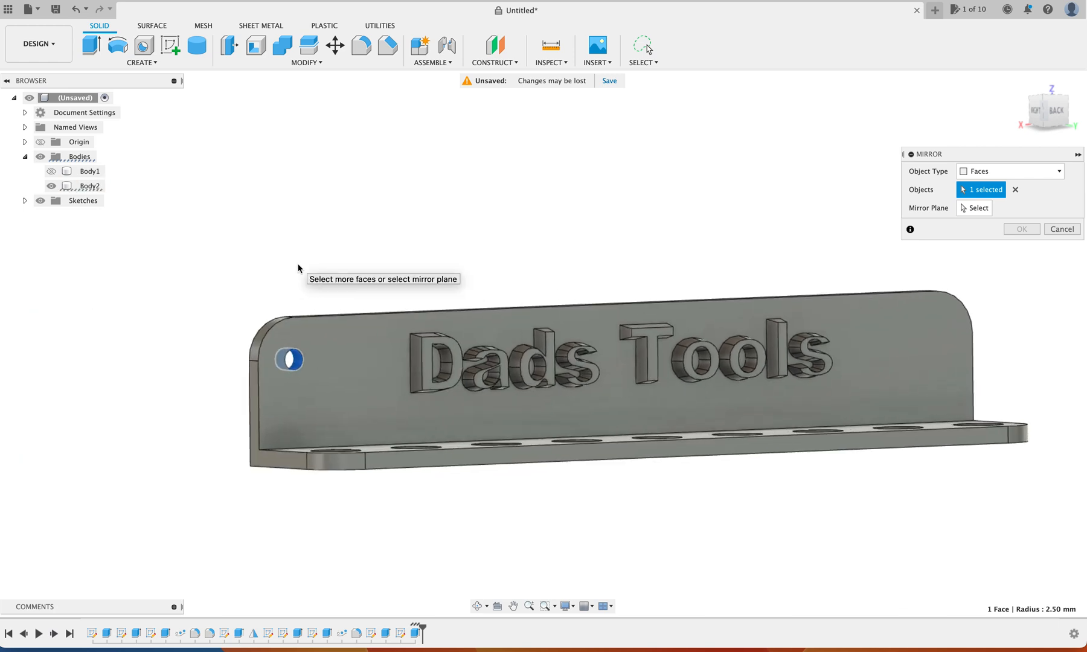
{"action": "scroll", "coordinate": [297, 268], "scroll_direction": "up", "scroll_amount": 3}
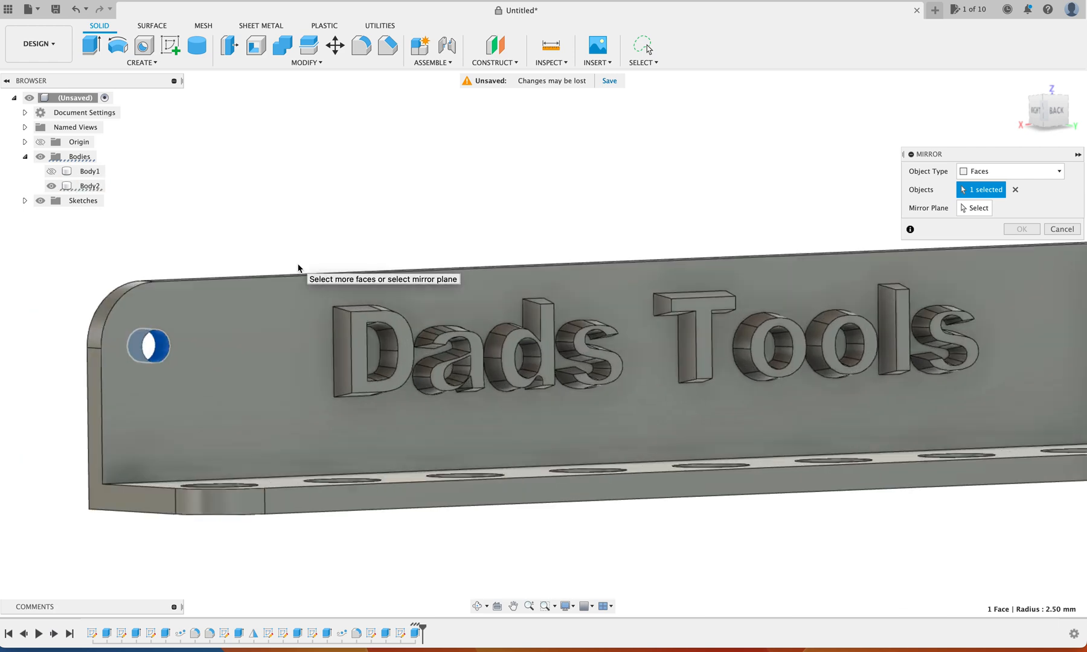
{"action": "scroll", "coordinate": [297, 268], "scroll_direction": "down", "scroll_amount": 3}
{"action": "scroll", "coordinate": [298, 268], "scroll_direction": "down", "scroll_amount": 3}
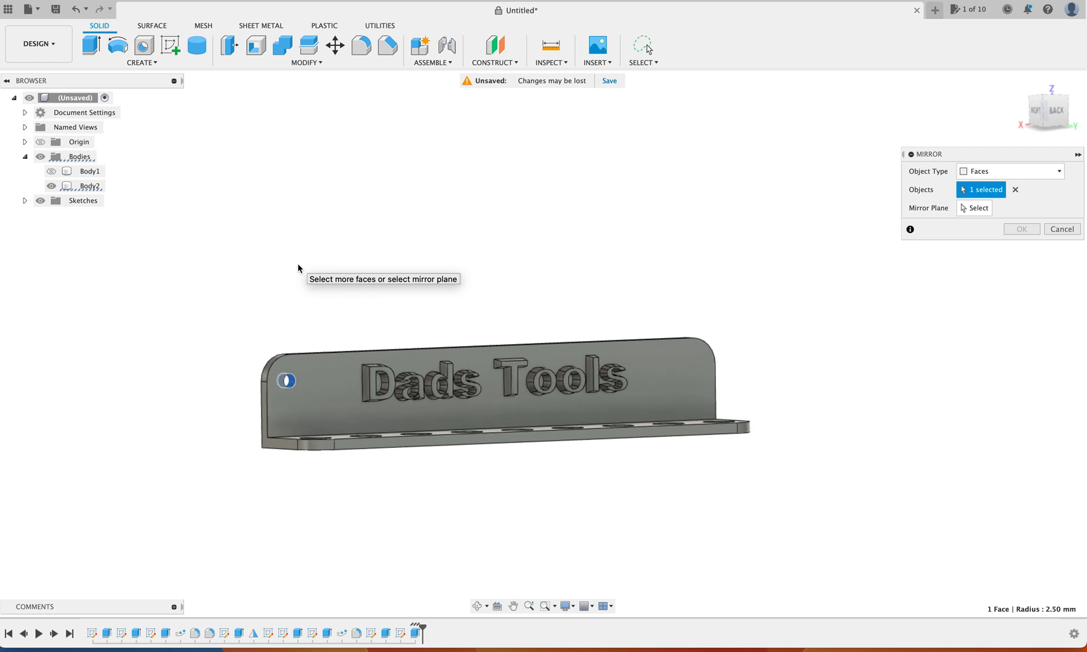
Mirror the mounting hole to the wall's other end across the vertical origin plane at the middle of the holder's length.
{"action": "left_click", "coordinate": [976, 209]}
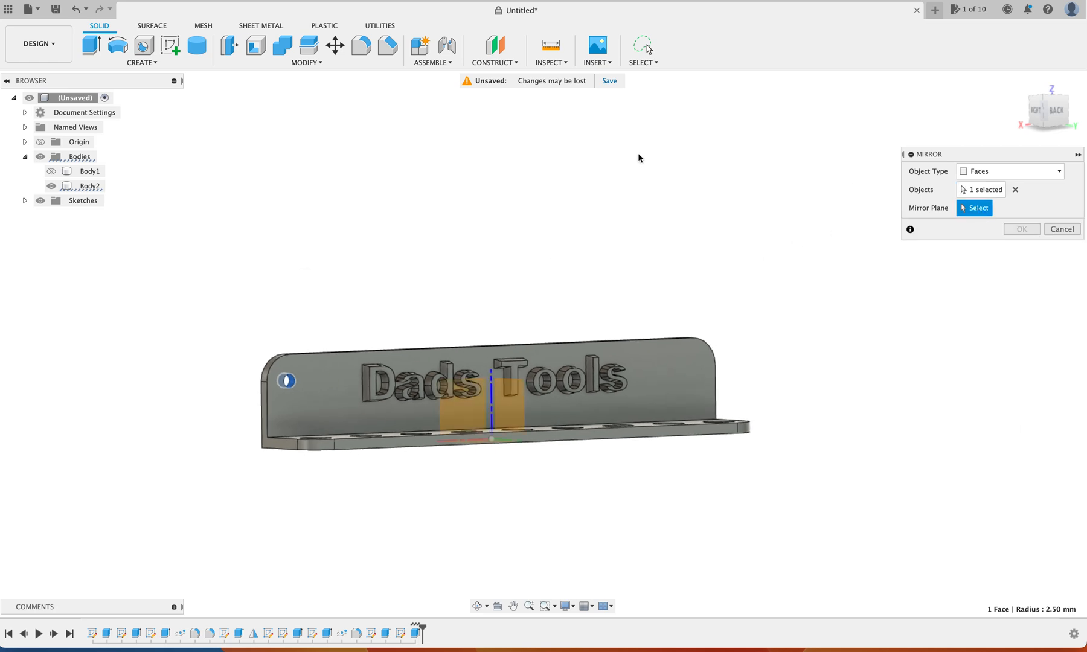
{"action": "scroll", "coordinate": [478, 151], "scroll_direction": "up", "scroll_amount": 5, "text": "shift"}
{"action": "scroll", "coordinate": [478, 151], "scroll_direction": "up", "scroll_amount": 4}
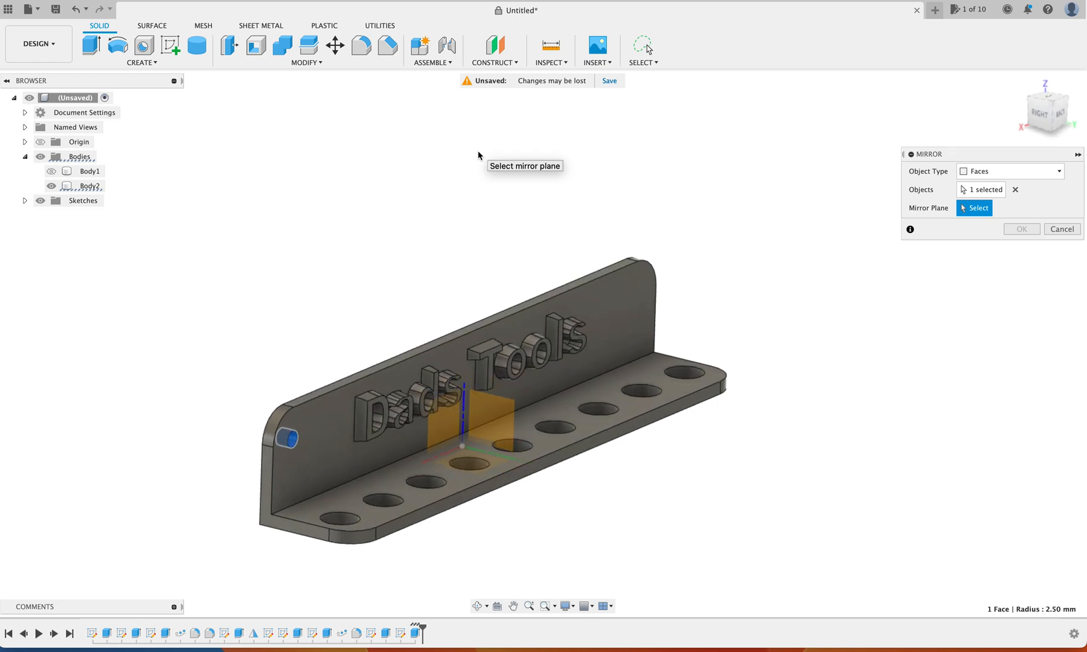
{"action": "scroll", "coordinate": [477, 151], "scroll_direction": "down", "scroll_amount": 3}
{"action": "scroll", "coordinate": [478, 151], "scroll_direction": "right", "scroll_amount": 5, "text": "shift"}
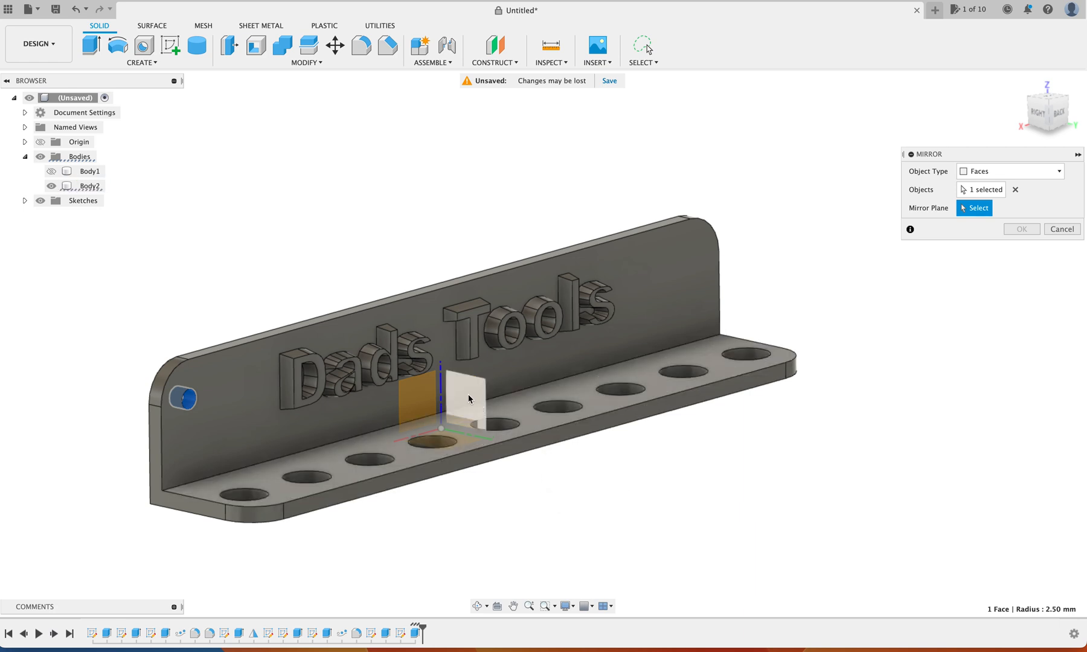
{"action": "scroll", "coordinate": [469, 399], "scroll_direction": "up", "scroll_amount": 2}
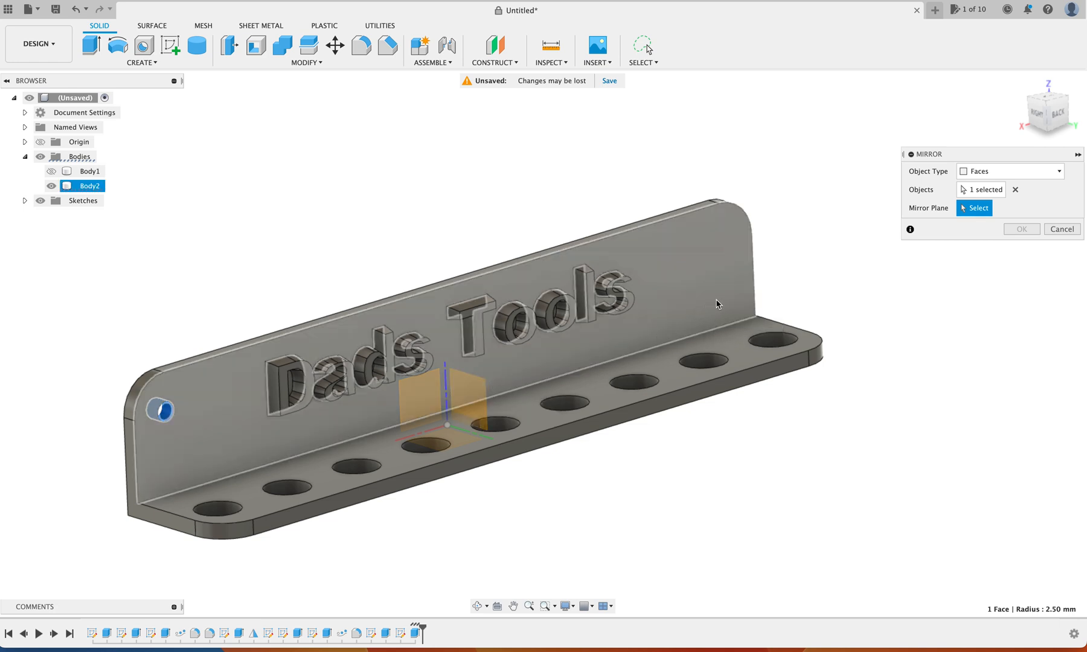
{"action": "left_click", "coordinate": [465, 395]}
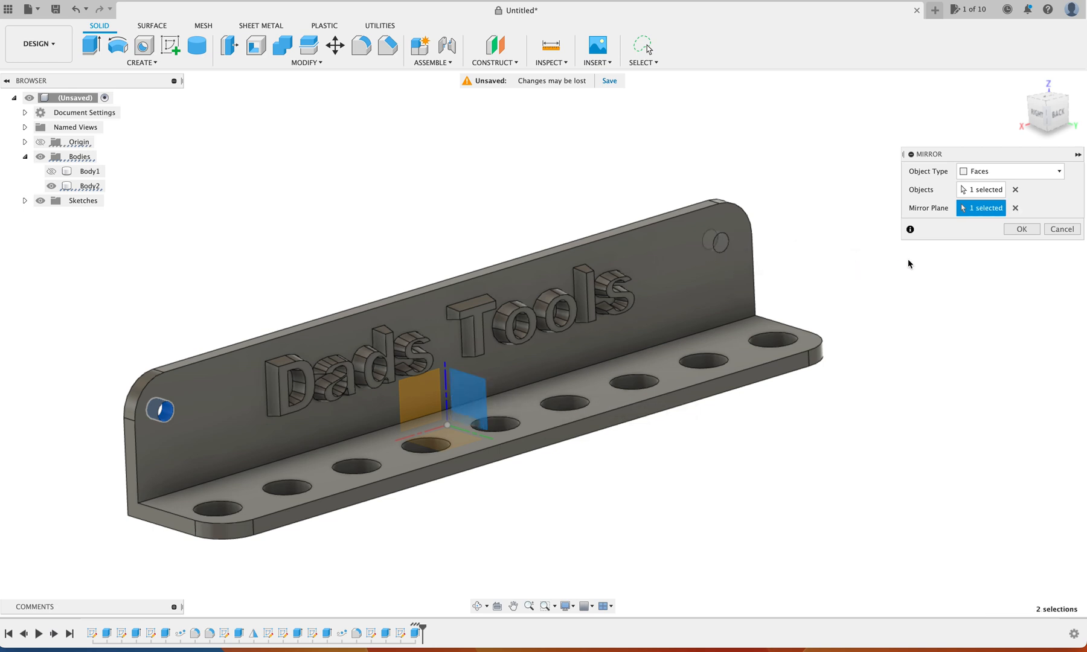
{"action": "left_click", "coordinate": [1020, 229]}
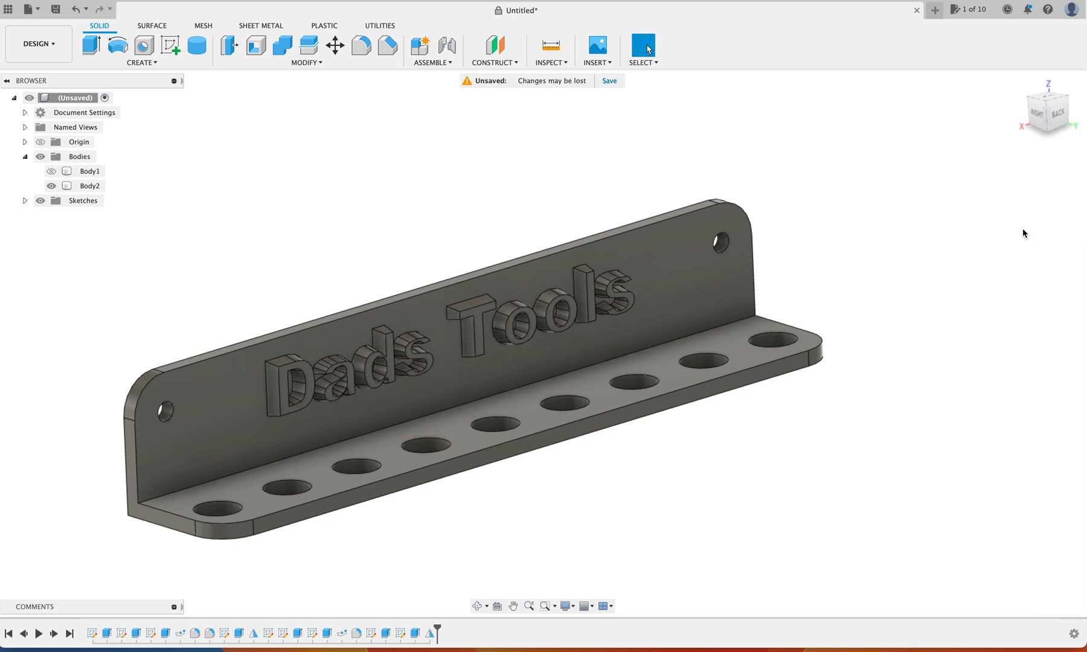
{"action": "scroll", "coordinate": [879, 179], "scroll_direction": "right", "scroll_amount": 5, "text": "shift"}
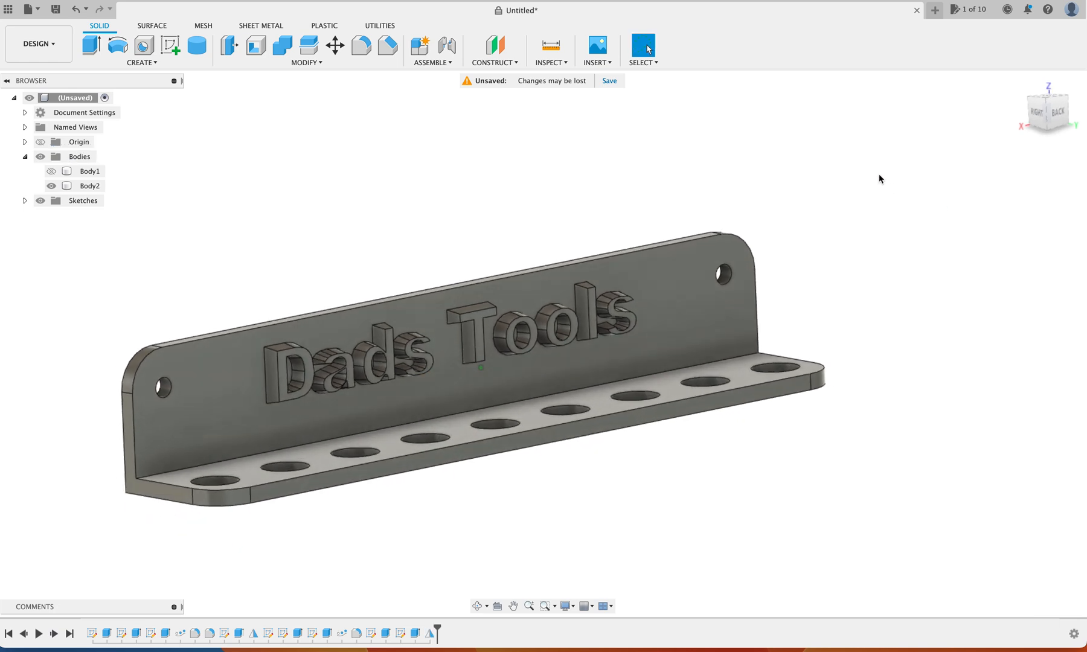
{"action": "scroll", "coordinate": [879, 180], "scroll_direction": "down", "scroll_amount": 2}
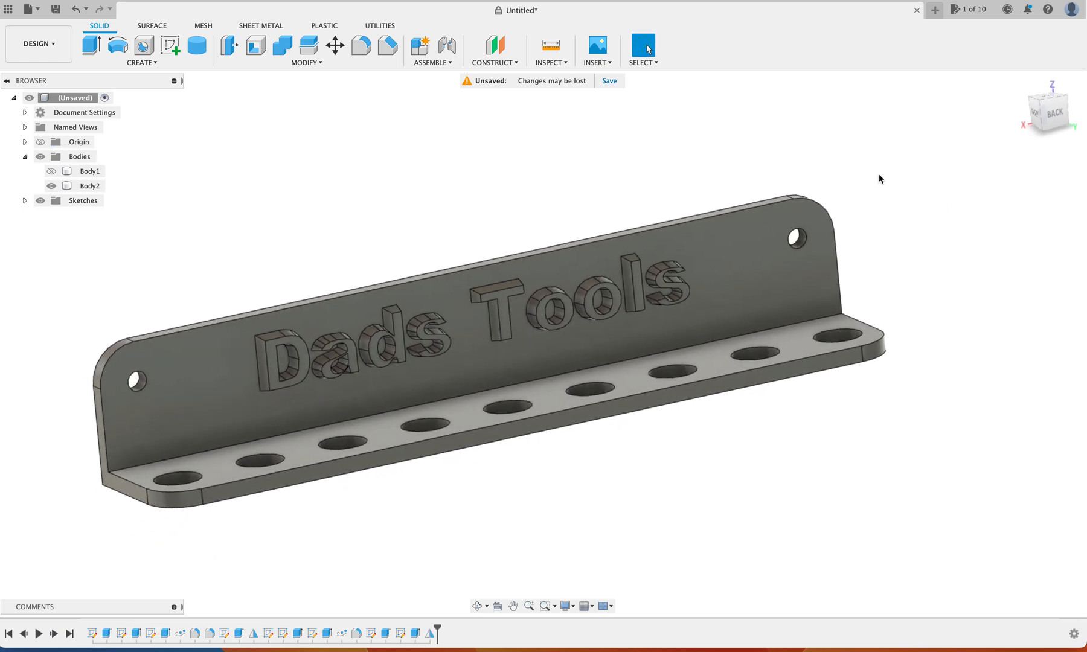
{"action": "scroll", "coordinate": [880, 179], "scroll_direction": "left", "scroll_amount": 3, "text": "shift"}
{"action": "scroll", "coordinate": [880, 180], "scroll_direction": "down", "scroll_amount": 2, "text": "shift"}
{"action": "scroll", "coordinate": [879, 179], "scroll_direction": "up", "scroll_amount": 3, "text": "shift"}
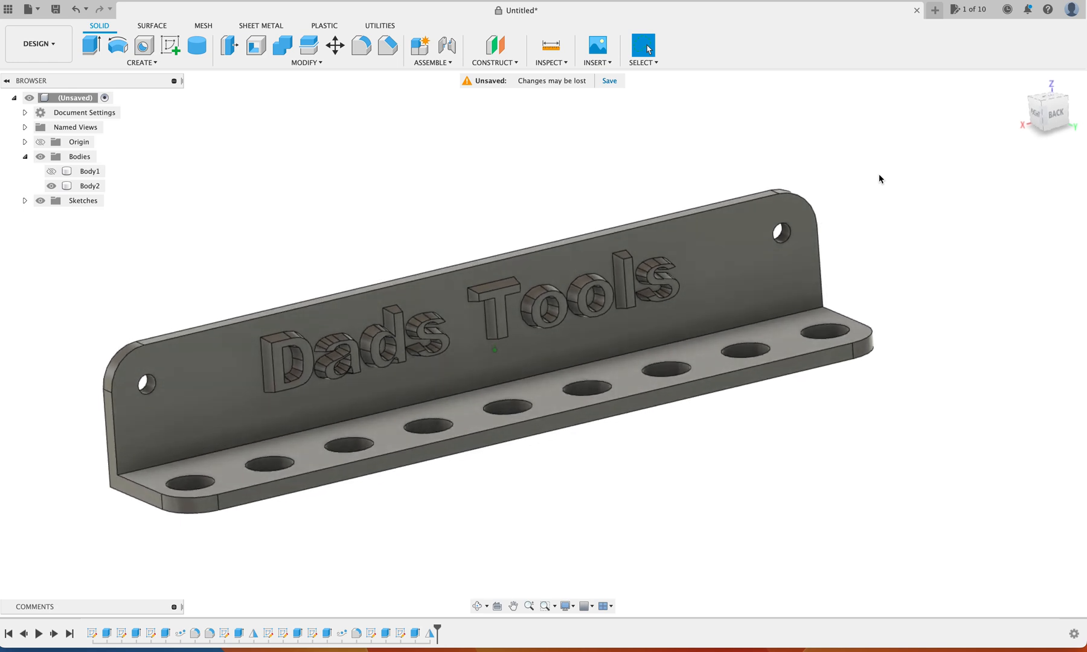
Open the Appearance settings and look through the material library from the aluminum finishes down to the wood categories.
{"action": "scroll", "coordinate": [880, 180], "scroll_direction": "down", "scroll_amount": 1}
{"action": "scroll", "coordinate": [880, 179], "scroll_direction": "down", "scroll_amount": 3}
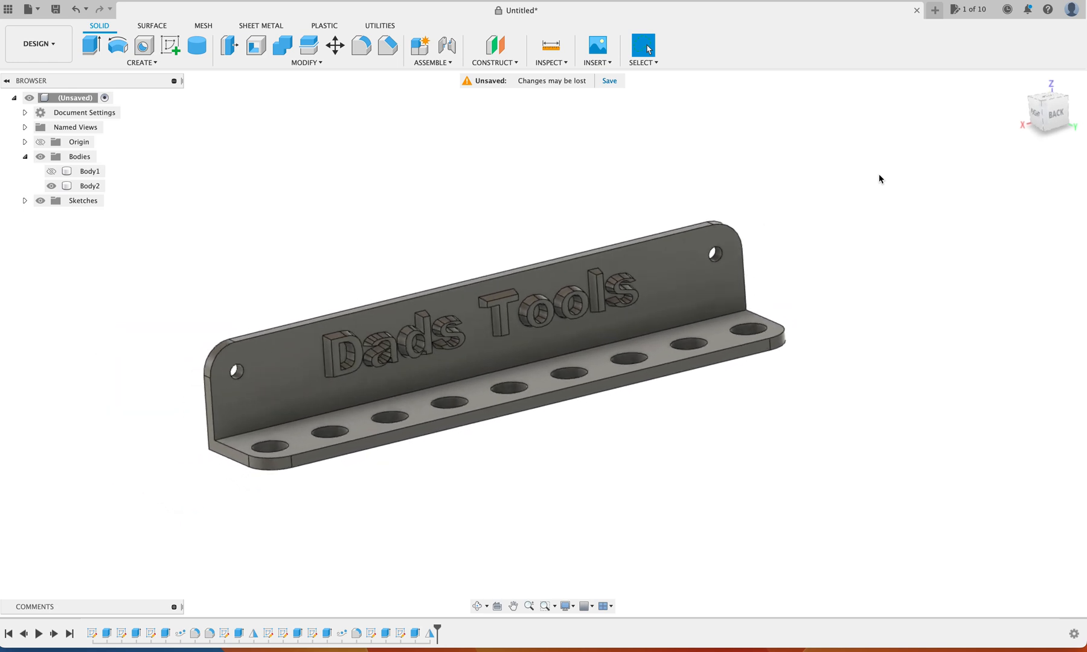
{"action": "scroll", "coordinate": [880, 179], "scroll_direction": "up", "scroll_amount": 2}
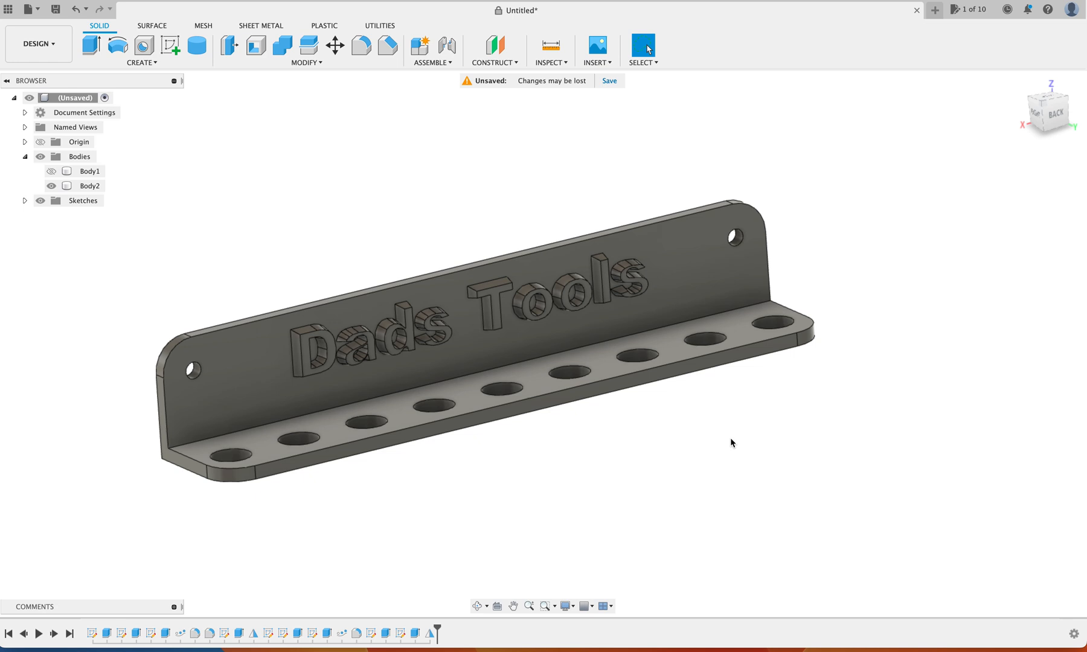
{"action": "key", "text": "a"}
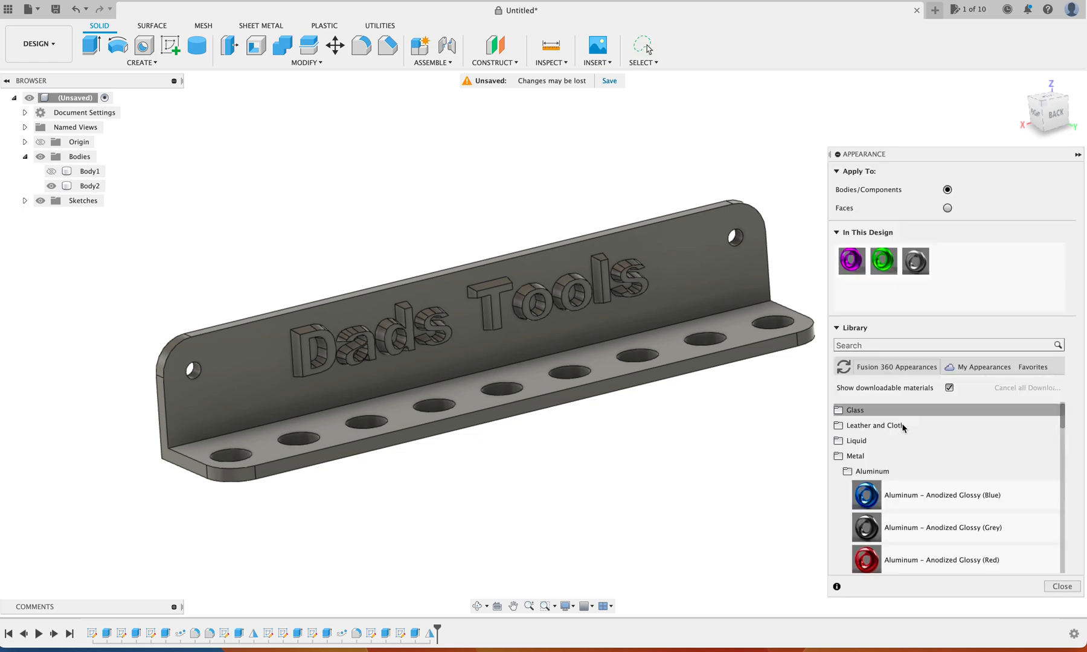
{"action": "scroll", "coordinate": [899, 431], "scroll_direction": "down", "scroll_amount": 2}
{"action": "scroll", "coordinate": [893, 444], "scroll_direction": "up", "scroll_amount": 2}
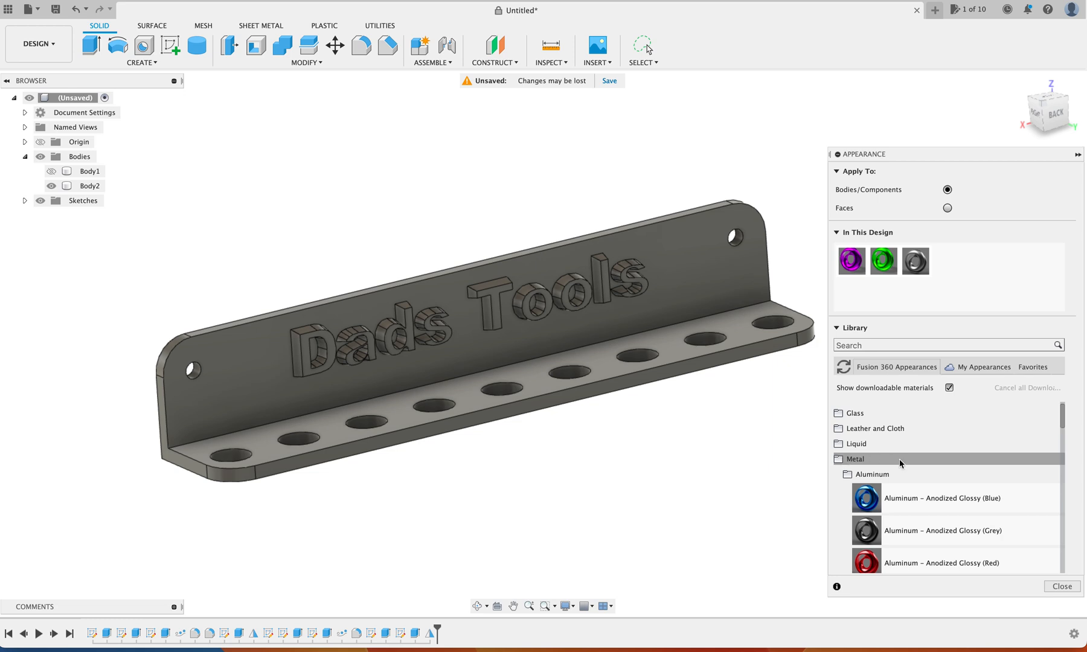
{"action": "scroll", "coordinate": [870, 438], "scroll_direction": "down", "scroll_amount": 5}
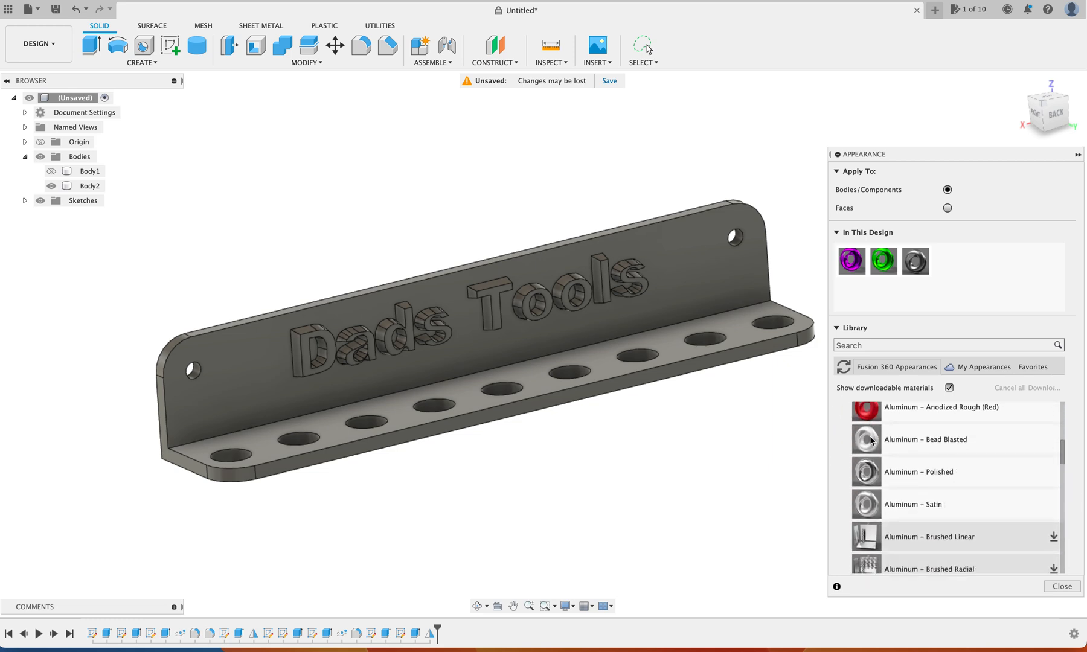
{"action": "scroll", "coordinate": [869, 438], "scroll_direction": "down", "scroll_amount": 7}
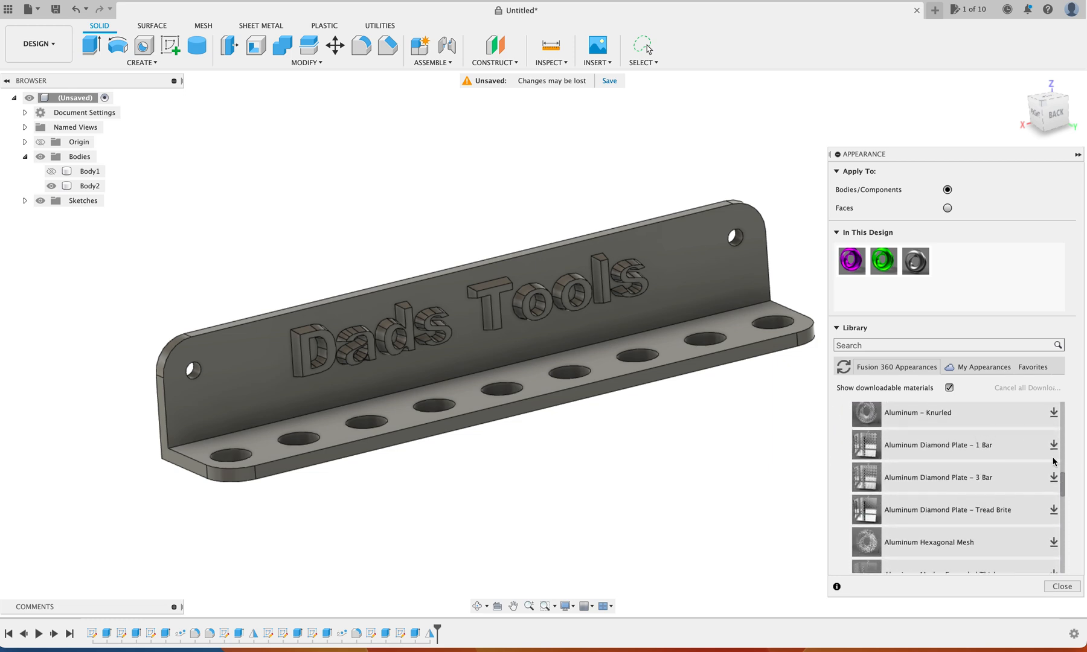
{"action": "scroll", "coordinate": [922, 481], "scroll_direction": "down", "scroll_amount": 7}
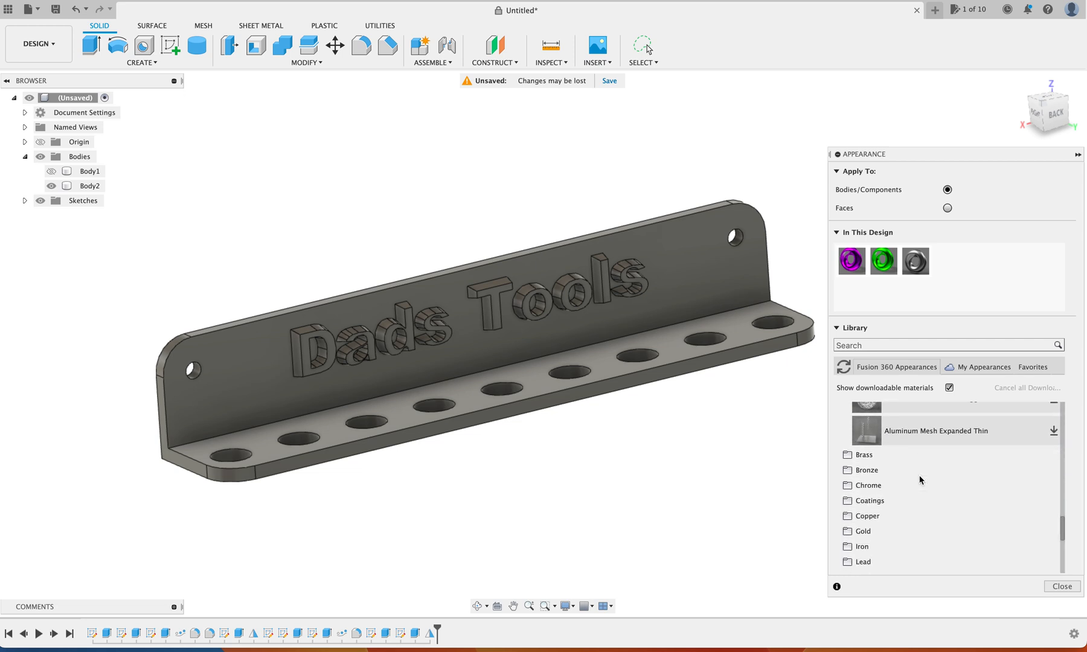
{"action": "scroll", "coordinate": [919, 480], "scroll_direction": "down", "scroll_amount": 8}
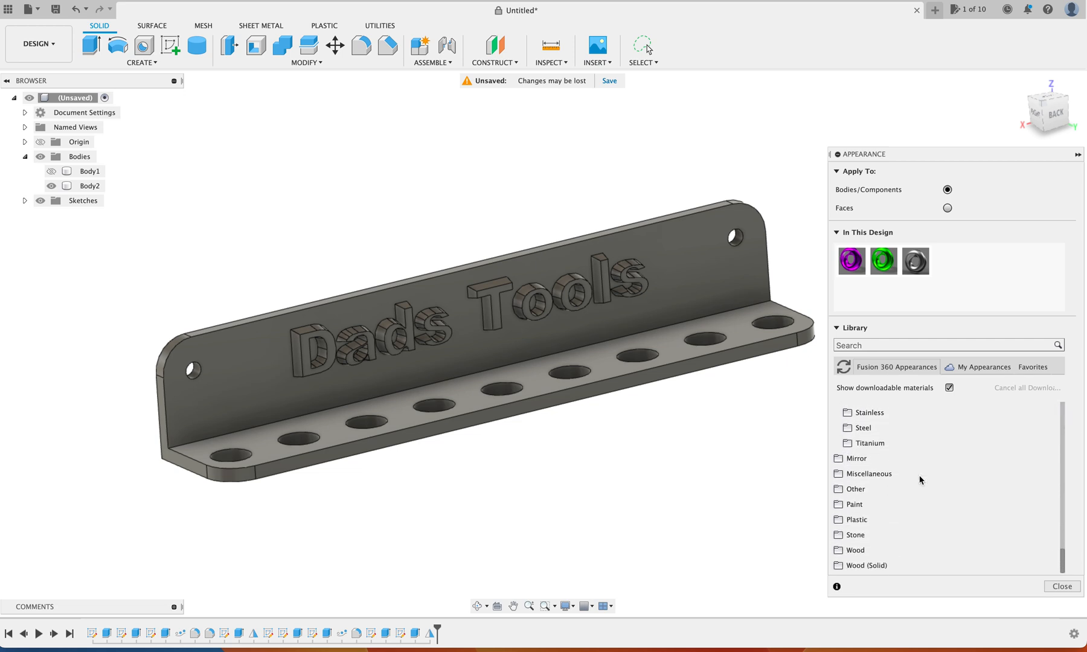
{"action": "scroll", "coordinate": [920, 479], "scroll_direction": "up", "scroll_amount": 20}
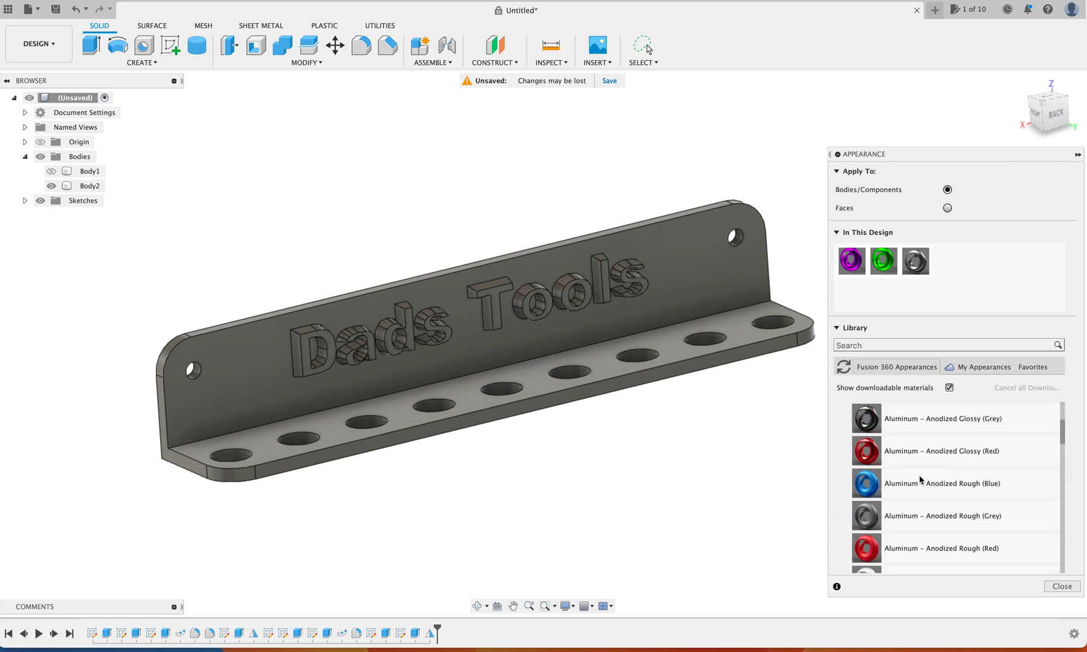
{"action": "scroll", "coordinate": [919, 479], "scroll_direction": "up", "scroll_amount": 3}
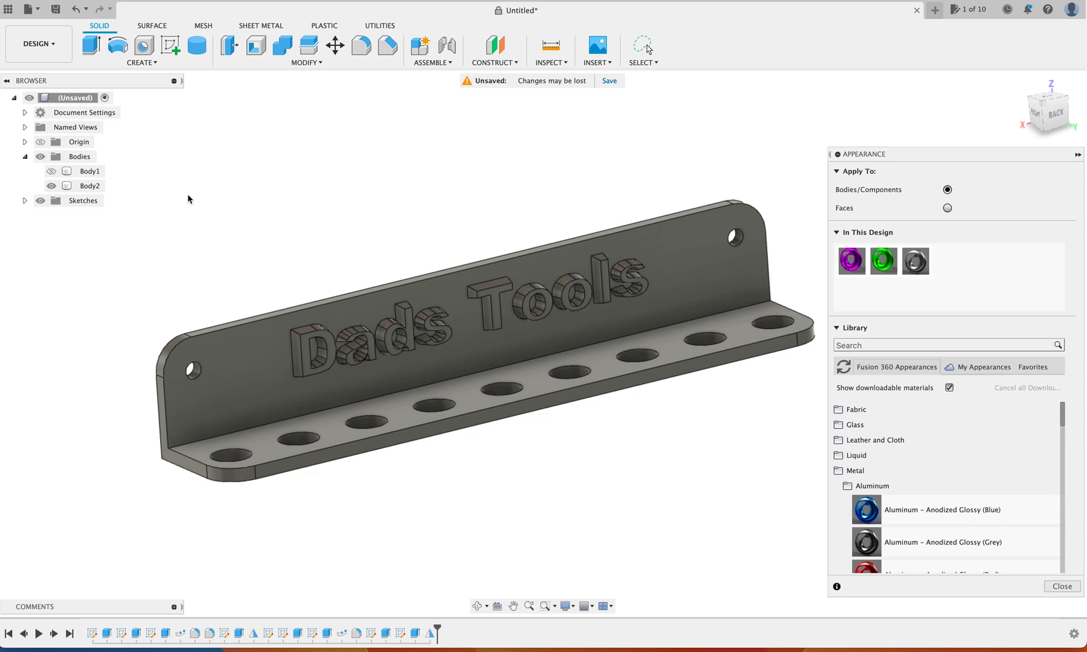
Show the hidden Body1 to check its applied color, and hide it again.
{"action": "left_click", "coordinate": [84, 186]}
{"action": "left_click", "coordinate": [61, 173]}
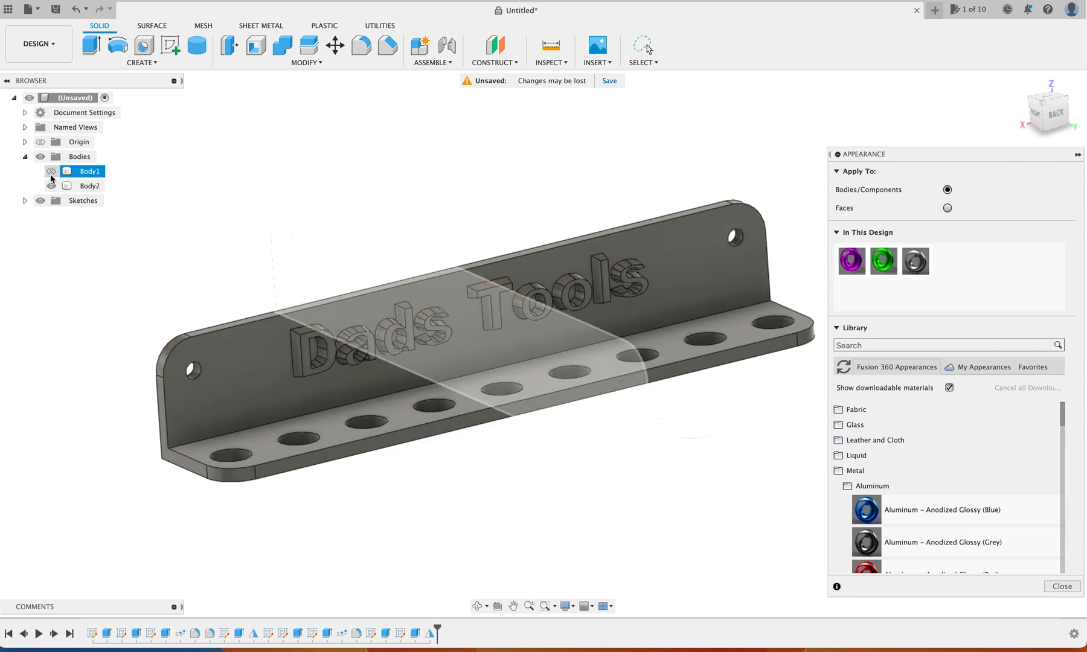
{"action": "left_click", "coordinate": [51, 172]}
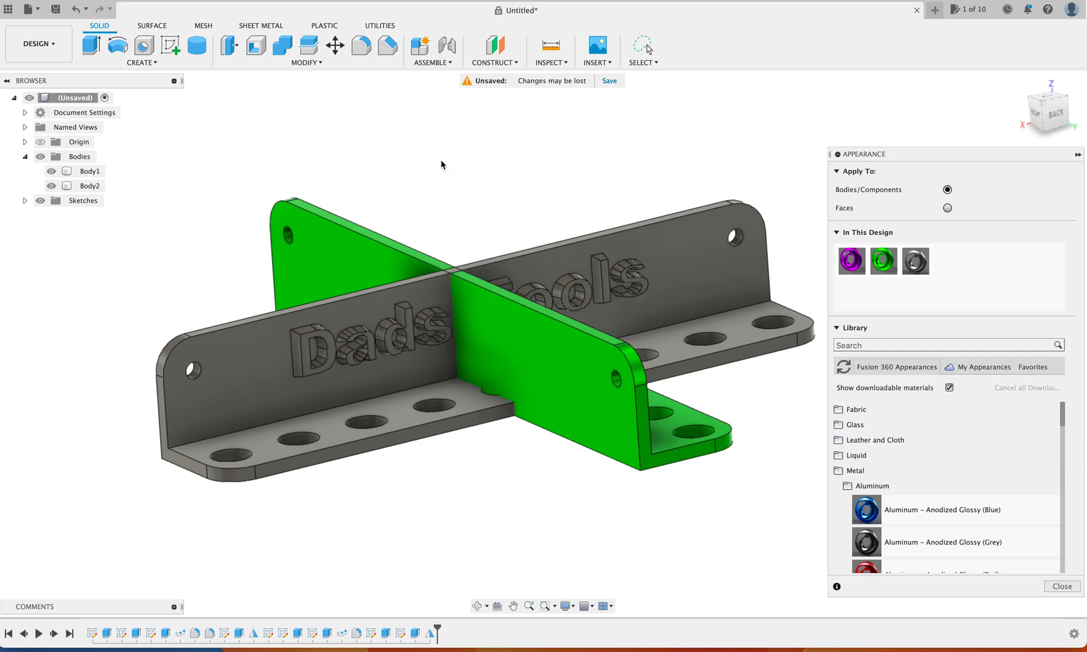
{"action": "left_click", "coordinate": [51, 171]}
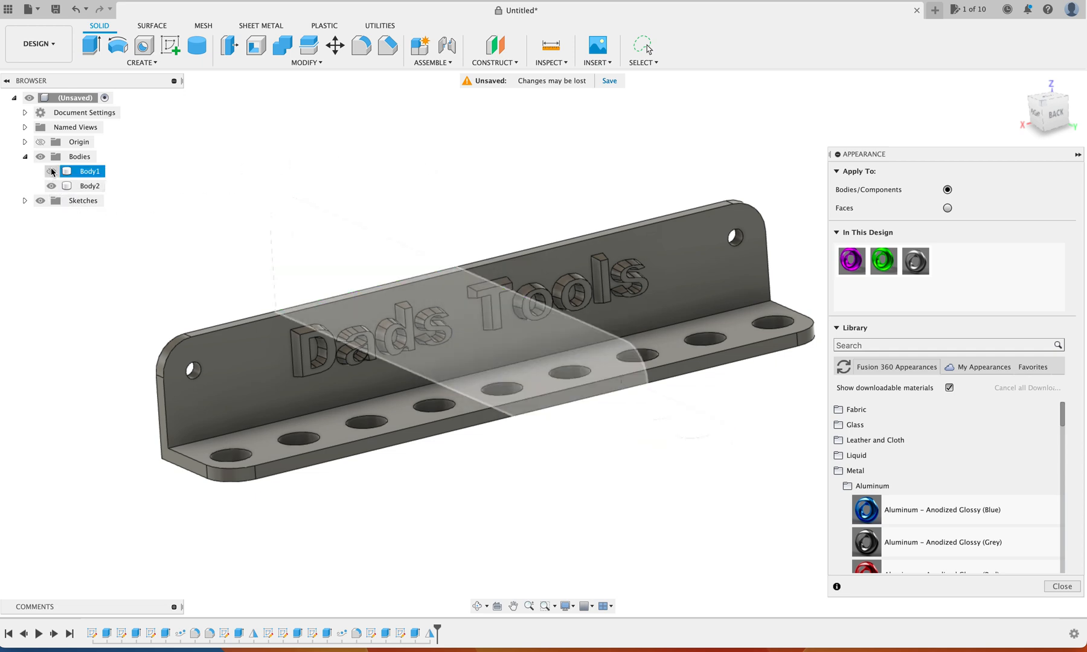
Set the purple Aluminum - Anodized Glossy (Blue) appearance to RGB 173, 21, 219 and apply it to the tool holder body.
{"action": "double_click", "coordinate": [851, 265]}
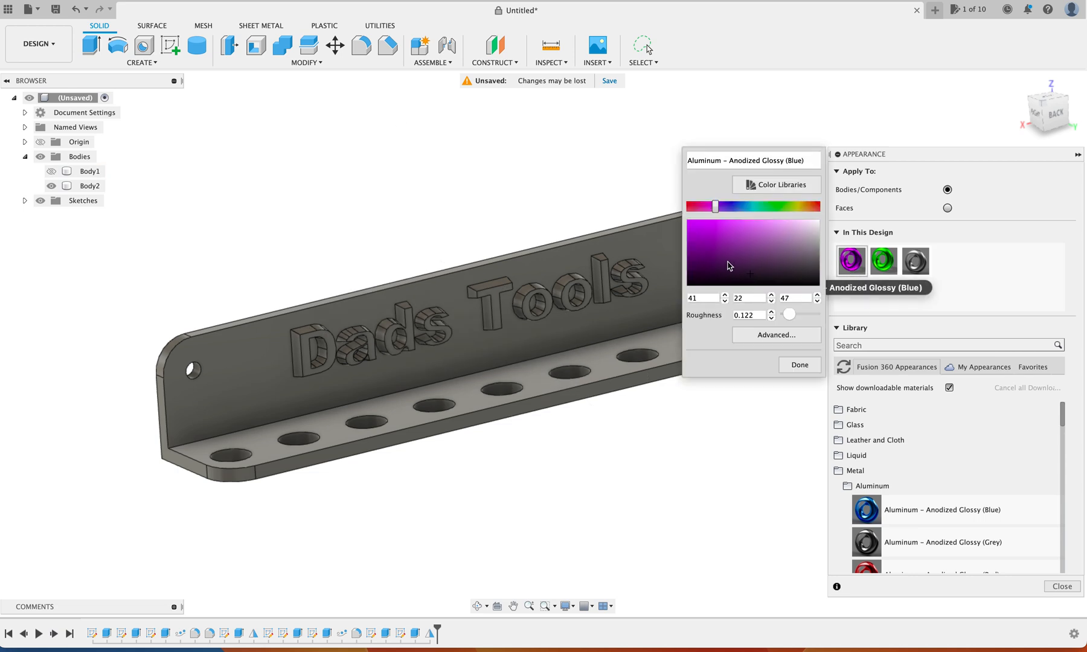
{"action": "left_click", "coordinate": [699, 232]}
{"action": "left_click", "coordinate": [800, 366]}
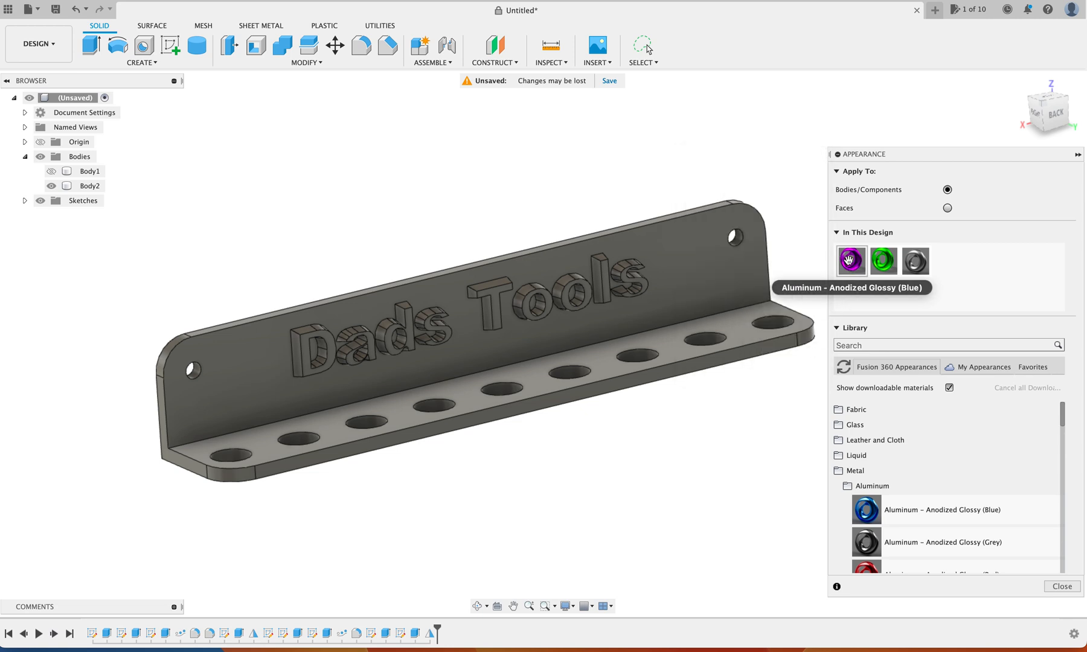
{"action": "left_click", "coordinate": [734, 271]}
{"action": "double_click", "coordinate": [851, 261]}
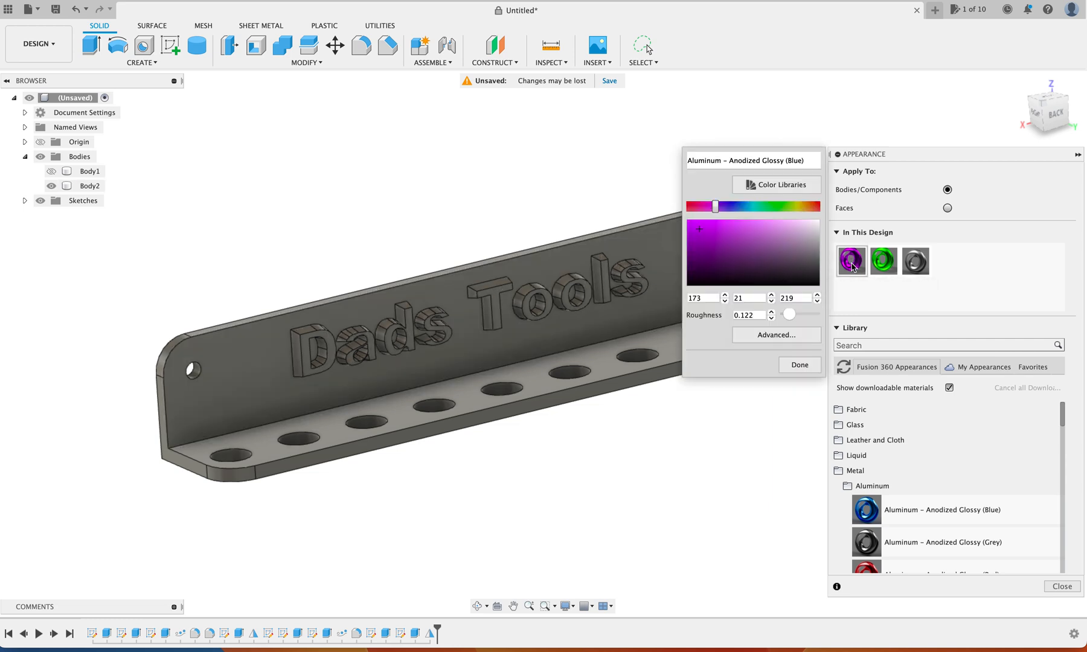
{"action": "left_click", "coordinate": [850, 261]}
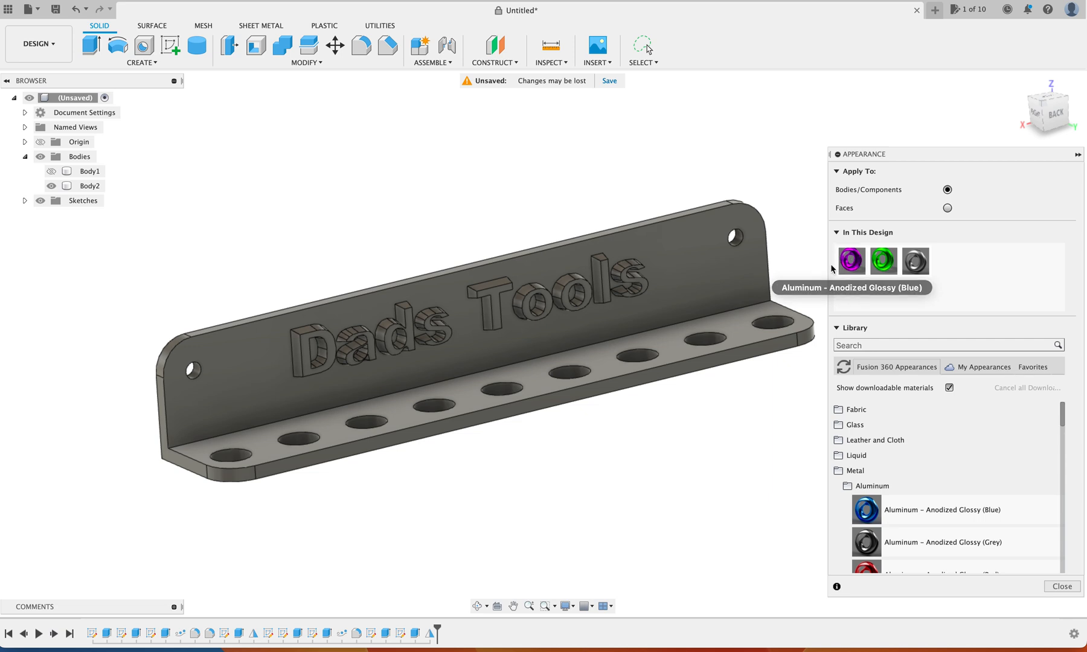
{"action": "left_click_drag", "start_coordinate": [850, 258], "coordinate": [720, 265]}
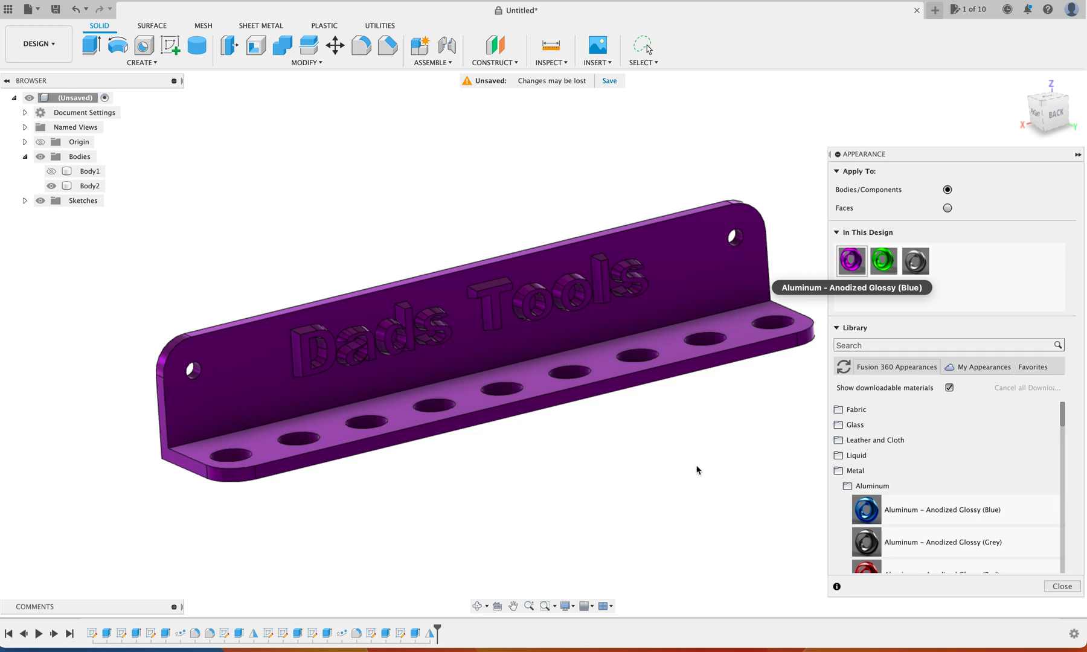
{"action": "left_click", "coordinate": [1059, 587]}
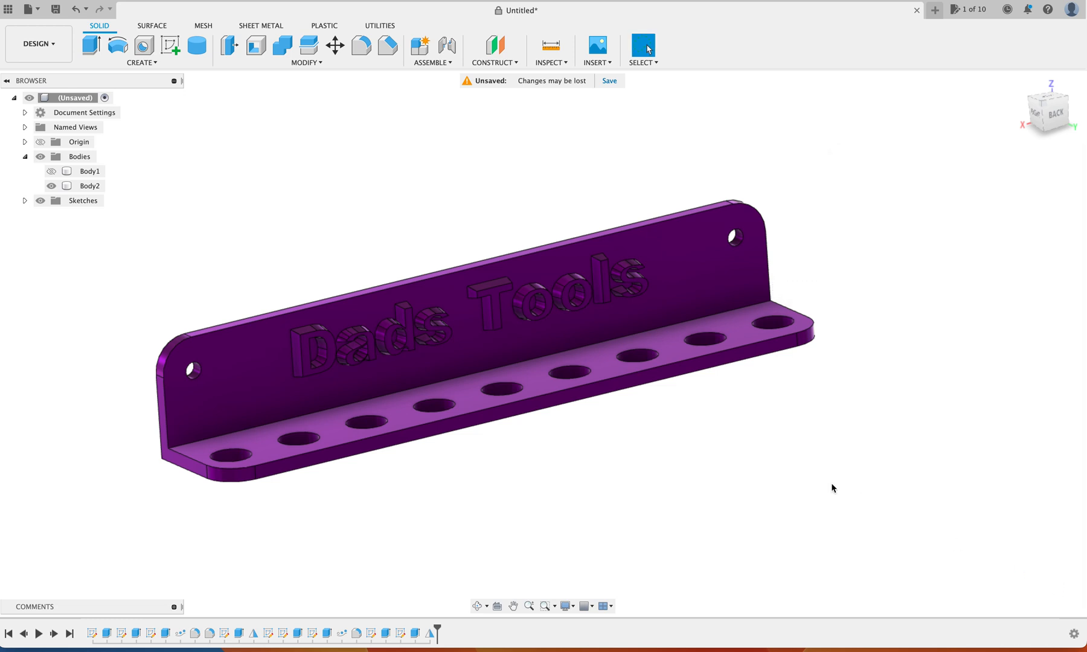
Recolor the holder's Aluminum - Anodized Glossy (Blue) appearance to a bright red, RGB 233, 16, 59.
{"action": "scroll", "coordinate": [830, 487], "scroll_direction": "up", "scroll_amount": 1}
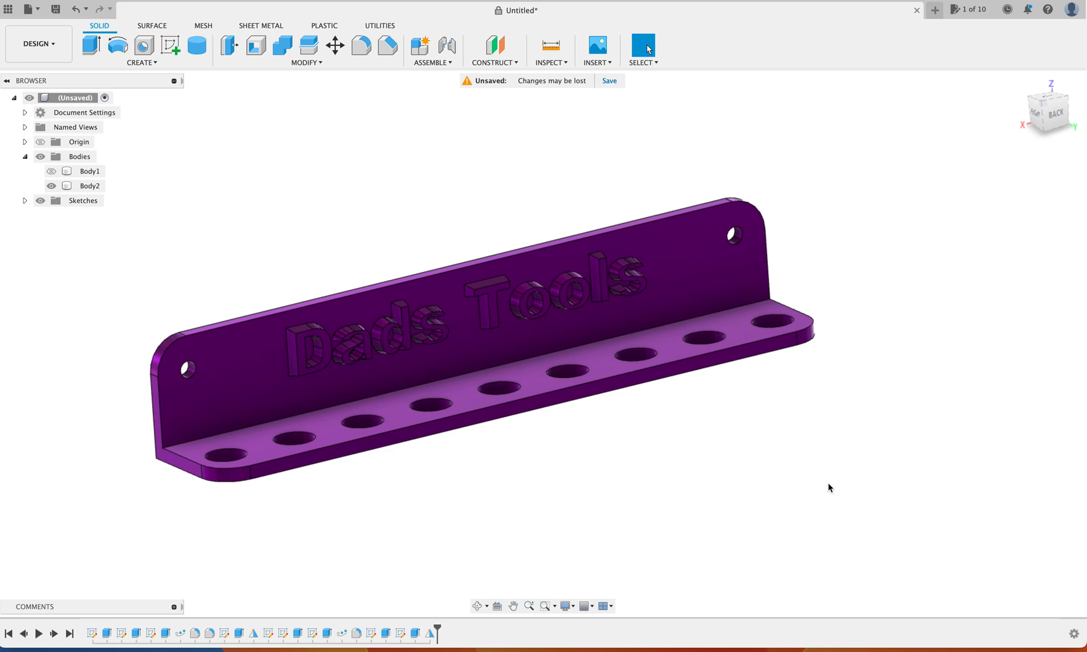
{"action": "key", "text": "a"}
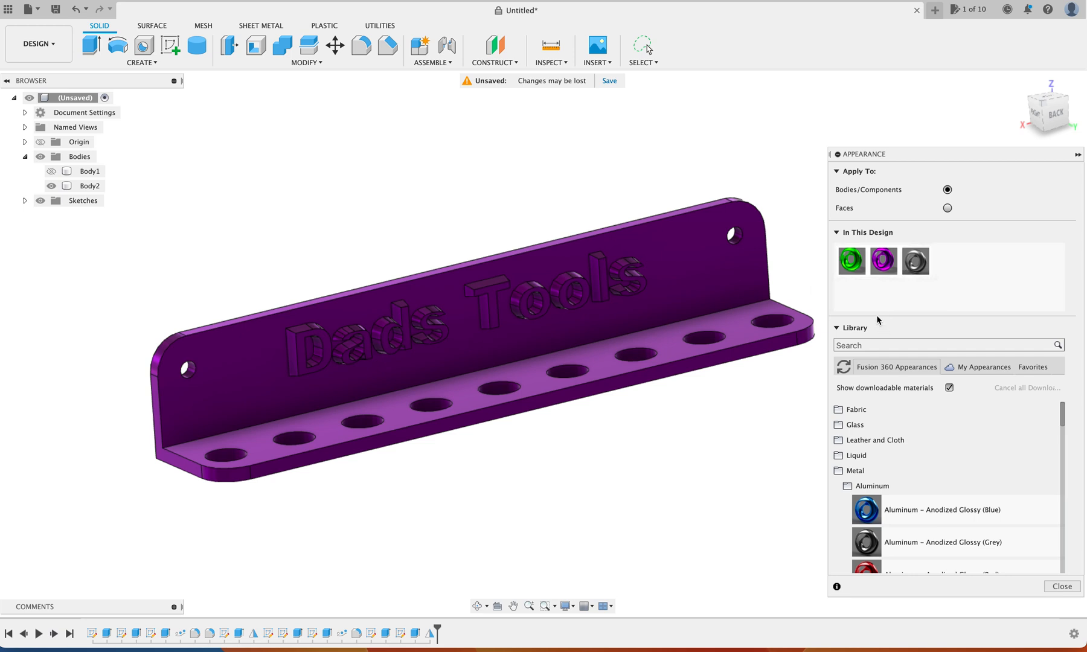
{"action": "double_click", "coordinate": [885, 261]}
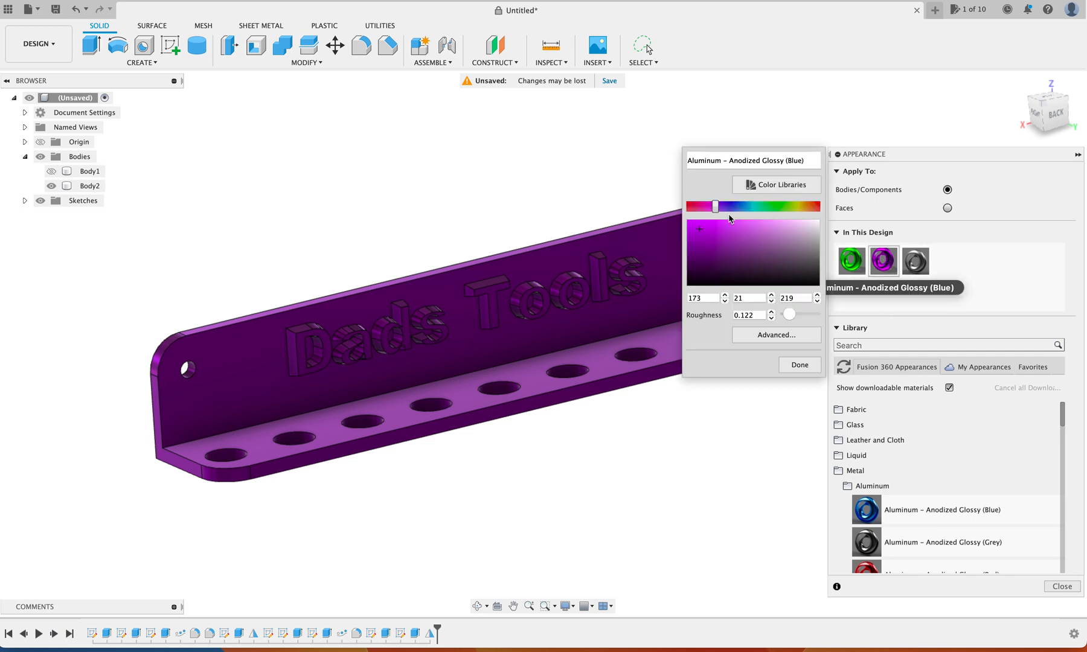
{"action": "mouse_move", "coordinate": [715, 208]}
{"action": "left_mouse_down"}
{"action": "mouse_move", "coordinate": [810, 208]}
{"action": "mouse_move", "coordinate": [694, 213]}
{"action": "left_mouse_up"}
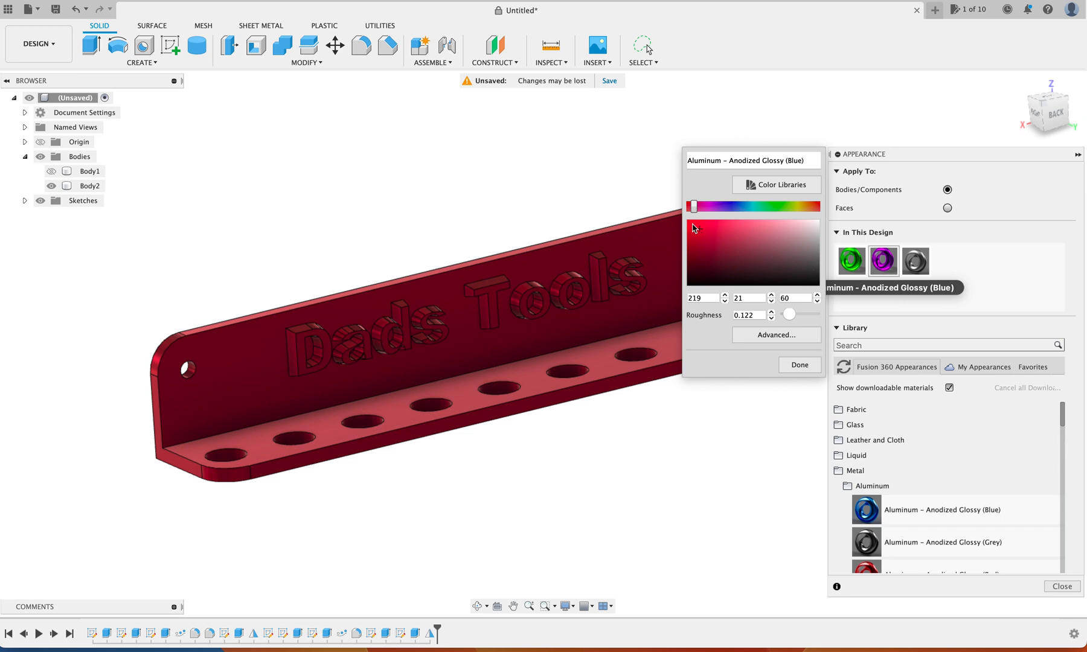
{"action": "left_click", "coordinate": [782, 253]}
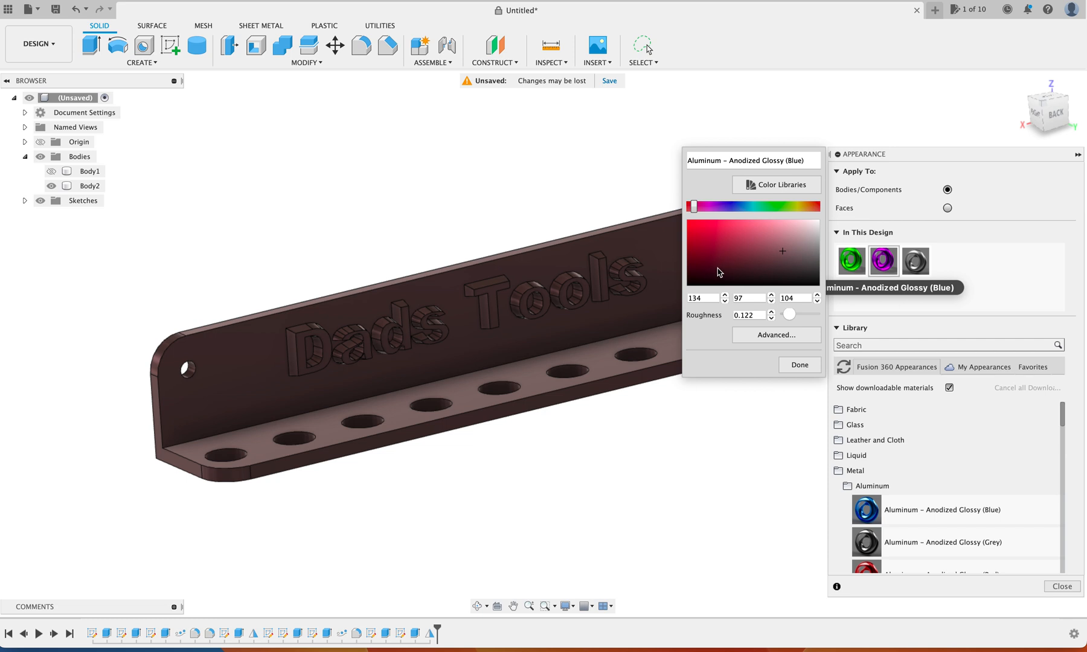
{"action": "left_click", "coordinate": [718, 269]}
{"action": "left_click", "coordinate": [707, 229]}
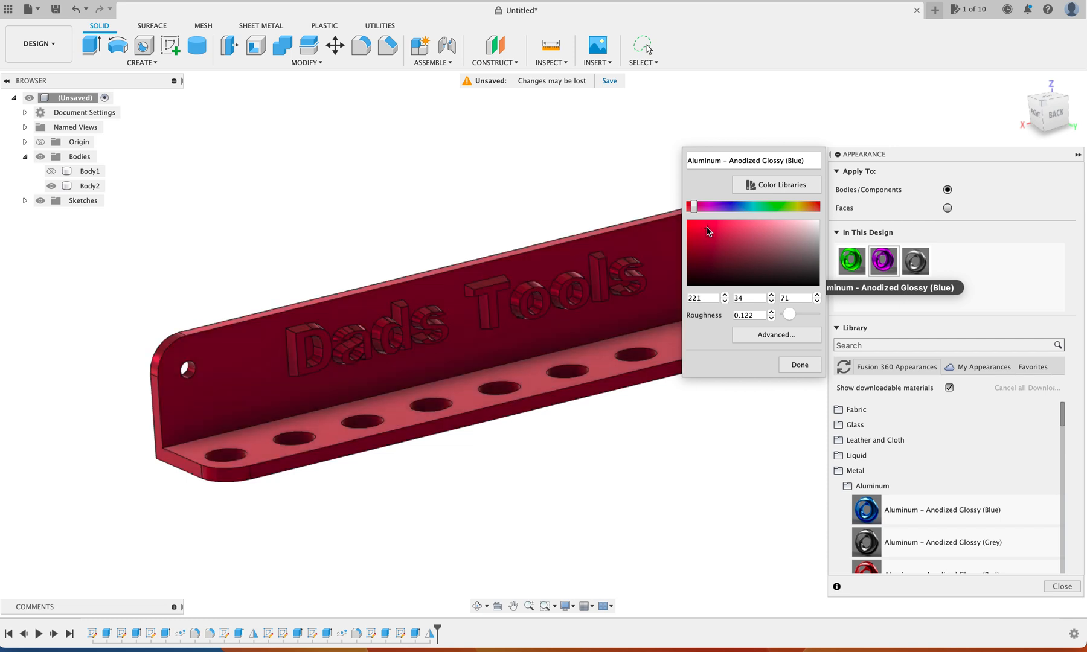
{"action": "left_click", "coordinate": [756, 235]}
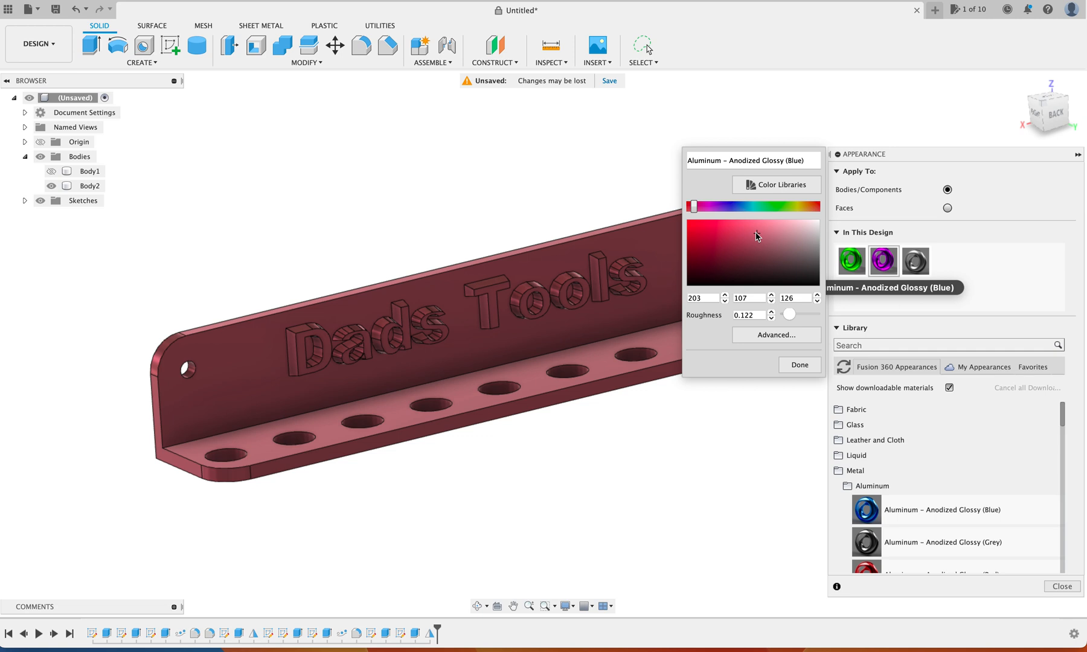
{"action": "left_click", "coordinate": [695, 227]}
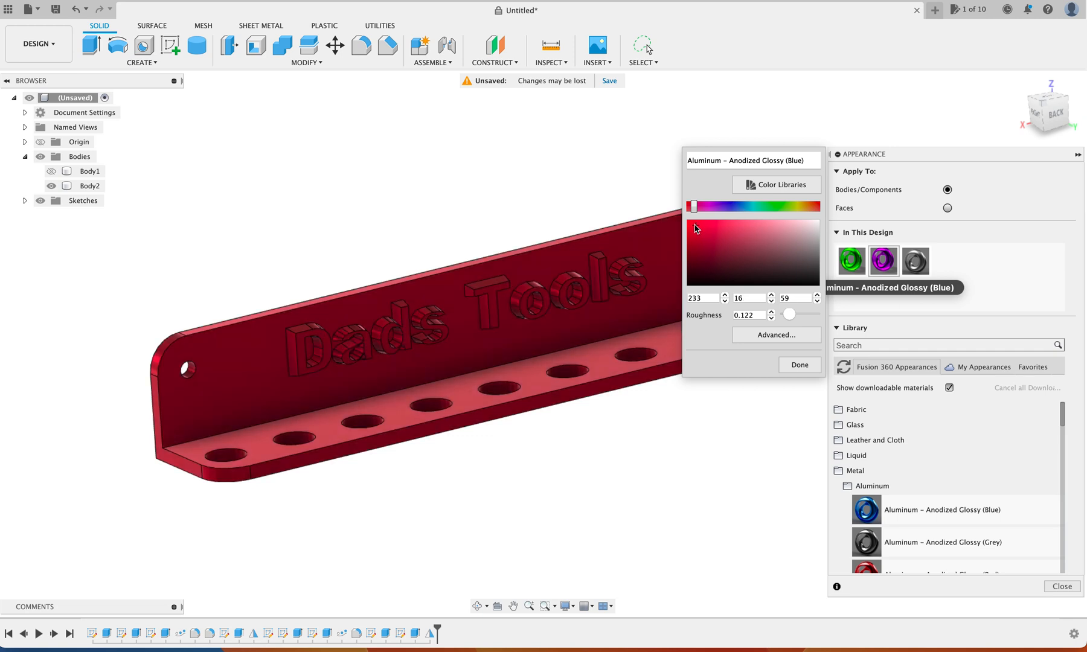
{"action": "left_click", "coordinate": [798, 365]}
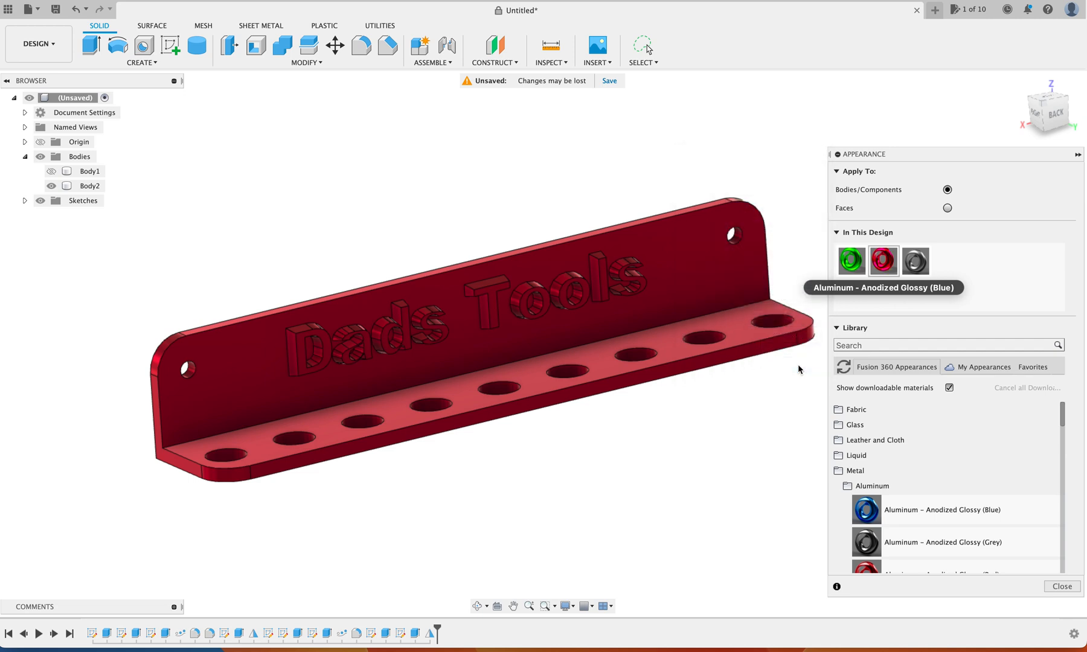
{"action": "left_click", "coordinate": [1067, 587]}
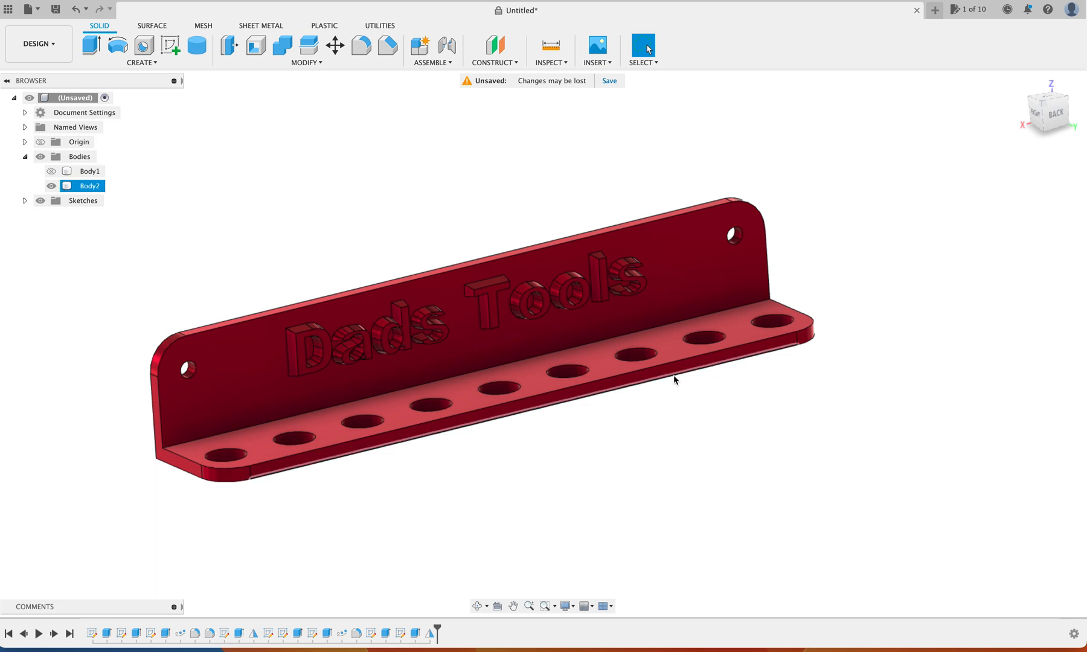
Examine the finished red holder's raised text, tool holes and mounting holes from several angles.
{"action": "scroll", "coordinate": [674, 375], "scroll_direction": "left", "scroll_amount": 3, "text": "shift"}
{"action": "scroll", "coordinate": [673, 376], "scroll_direction": "down", "scroll_amount": 8, "text": "shift"}
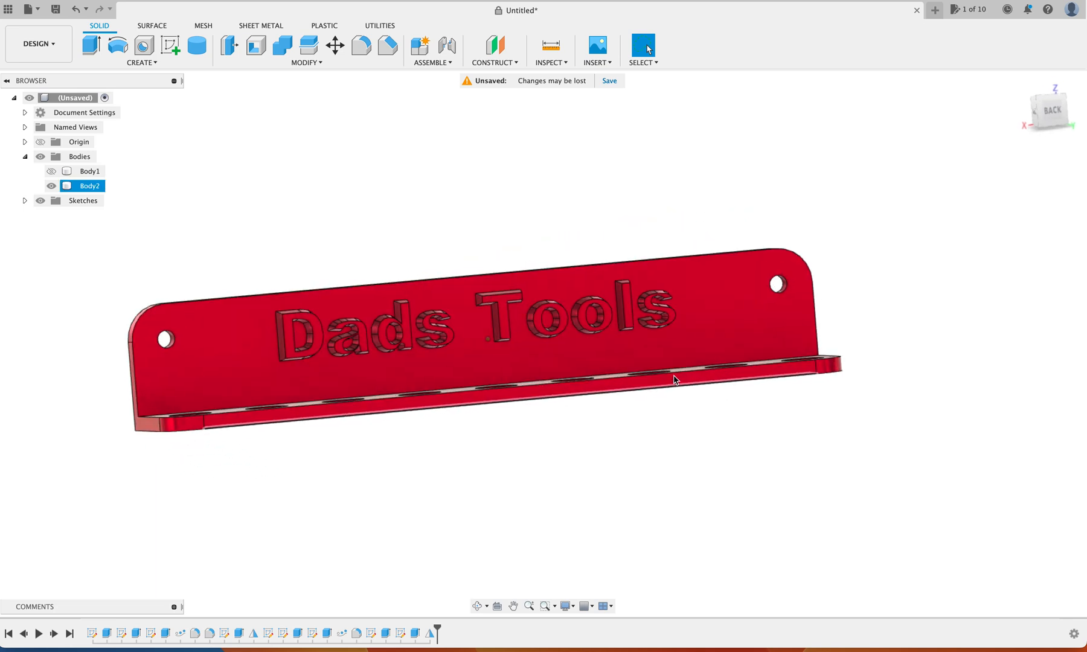
{"action": "scroll", "coordinate": [673, 375], "scroll_direction": "up", "scroll_amount": 8, "text": "shift"}
{"action": "scroll", "coordinate": [673, 375], "scroll_direction": "right", "scroll_amount": 5, "text": "shift"}
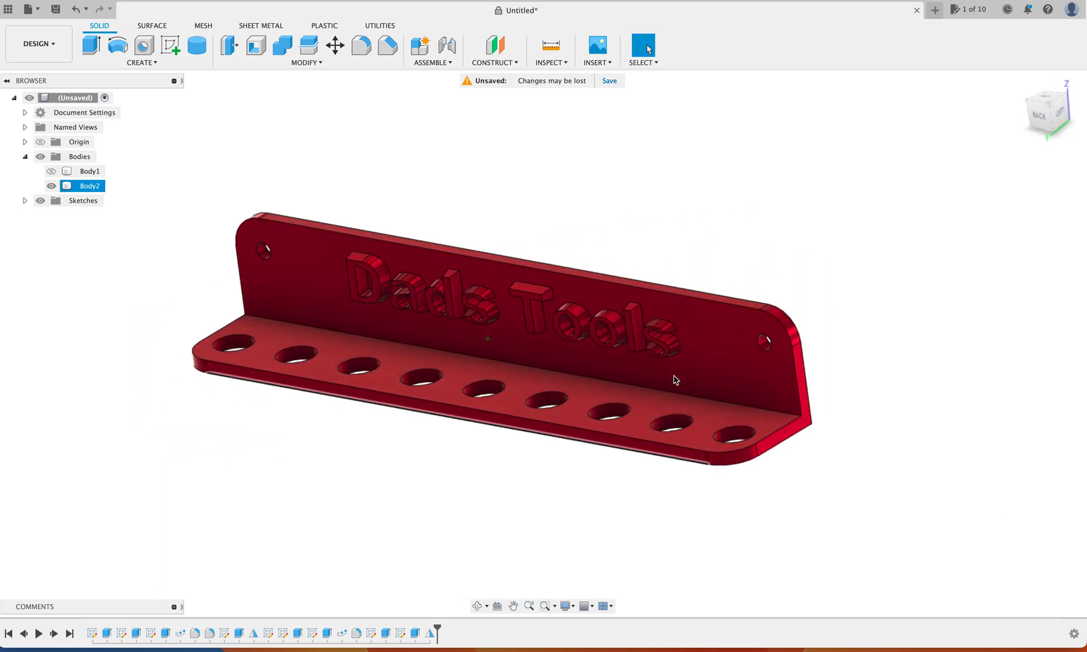
{"action": "scroll", "coordinate": [675, 379], "scroll_direction": "left", "scroll_amount": 4, "text": "shift"}
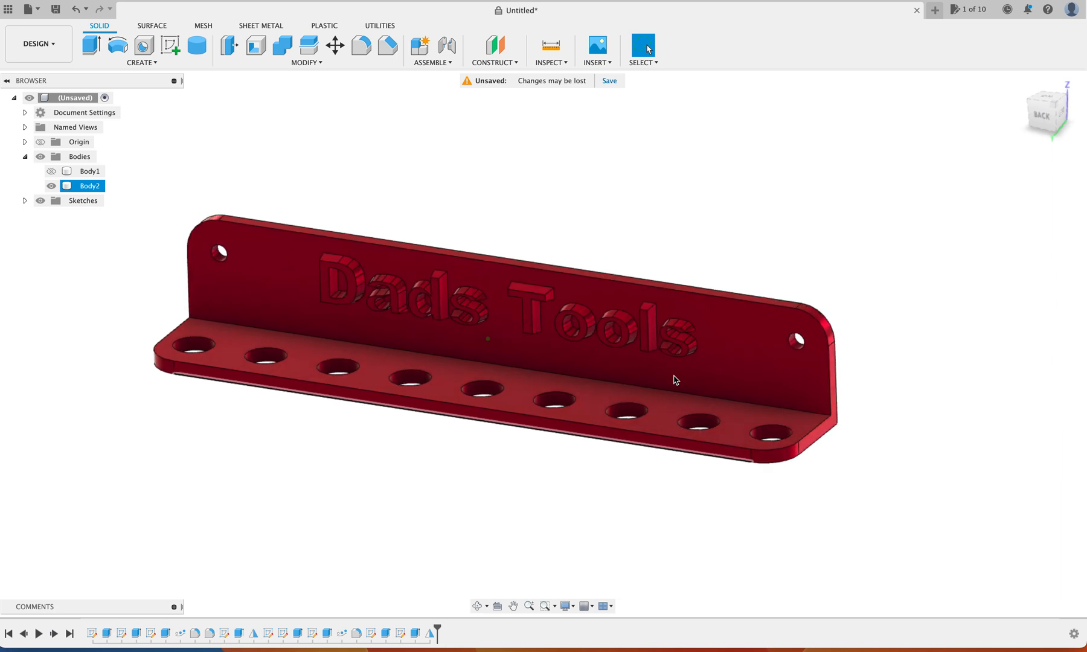
{"action": "scroll", "coordinate": [675, 380], "scroll_direction": "left", "scroll_amount": 1, "text": "shift"}
{"action": "scroll", "coordinate": [675, 379], "scroll_direction": "down", "scroll_amount": 2, "text": "shift"}
{"action": "scroll", "coordinate": [675, 380], "scroll_direction": "right", "scroll_amount": 3, "text": "shift"}
{"action": "scroll", "coordinate": [676, 380], "scroll_direction": "up", "scroll_amount": 4, "text": "shift"}
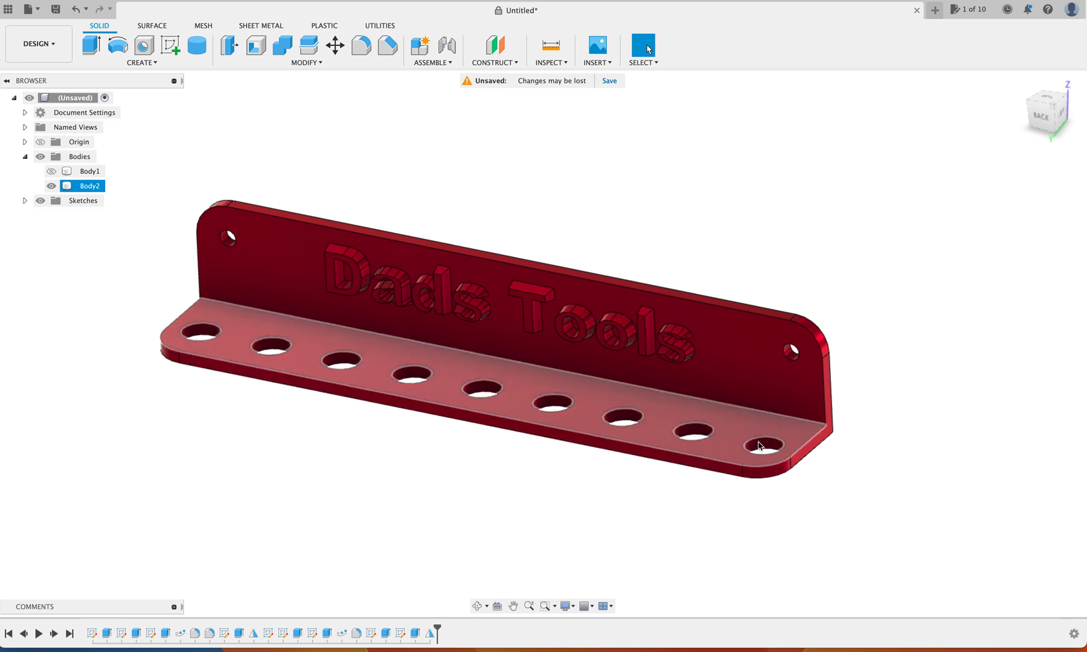
{"action": "left_click", "coordinate": [824, 485]}
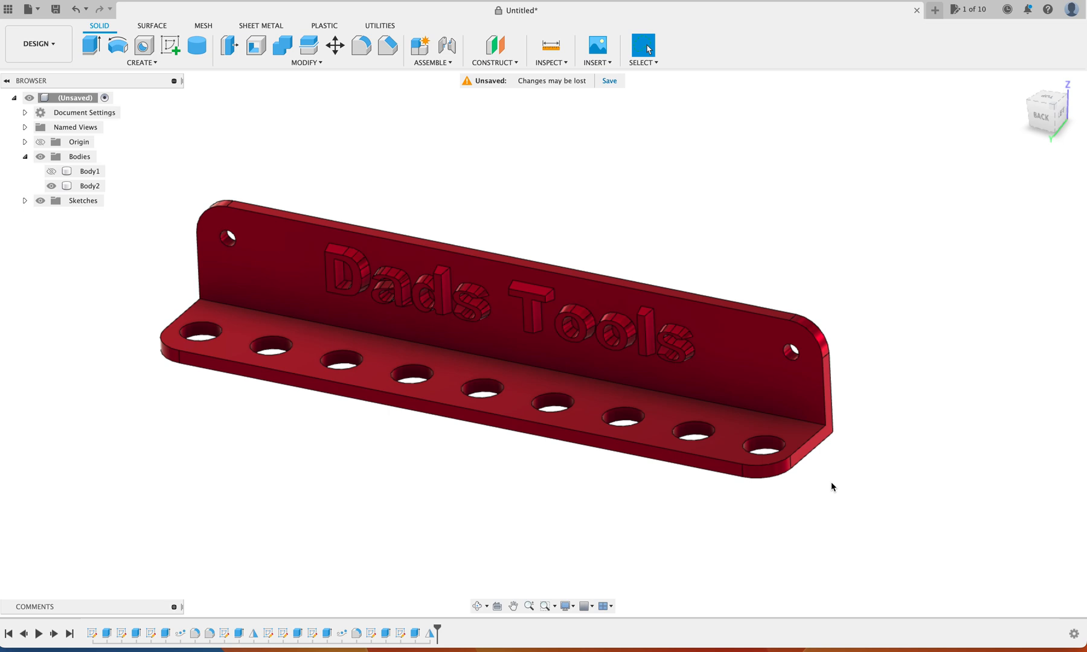